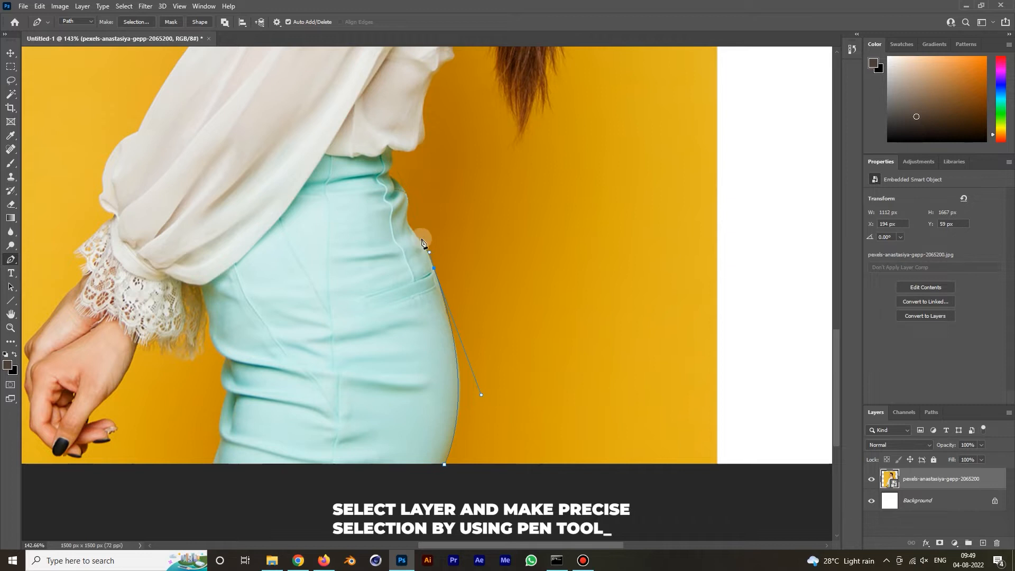
# Step: Continue the Pen path up the skirt's back edge, past the waistband and onto the blouse's lower back
pyautogui.click(409, 207)
pyautogui.click(383, 171)
pyautogui.click(391, 176)
pyautogui.scroll(2, 393, 153)
pyautogui.click(432, 122)
pyautogui.click(428, 102)
# Step: Extend the Pen path up the blouse's back, around the sleeve fold and along the upper arm to the ponytail
pyautogui.moveTo(433, 79); pyautogui.dragTo(370, 215)
pyautogui.click(376, 196)
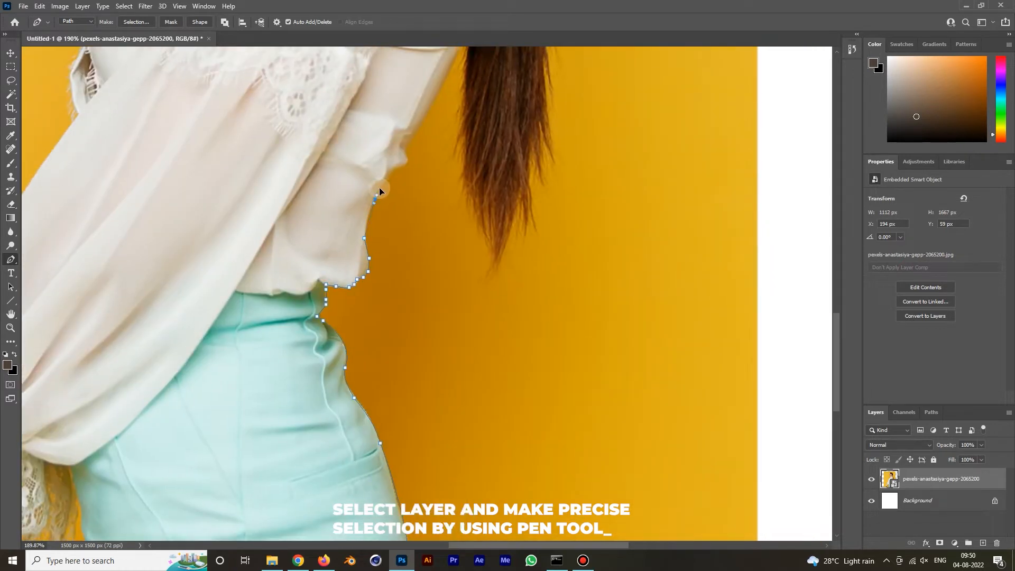
pyautogui.click(386, 180)
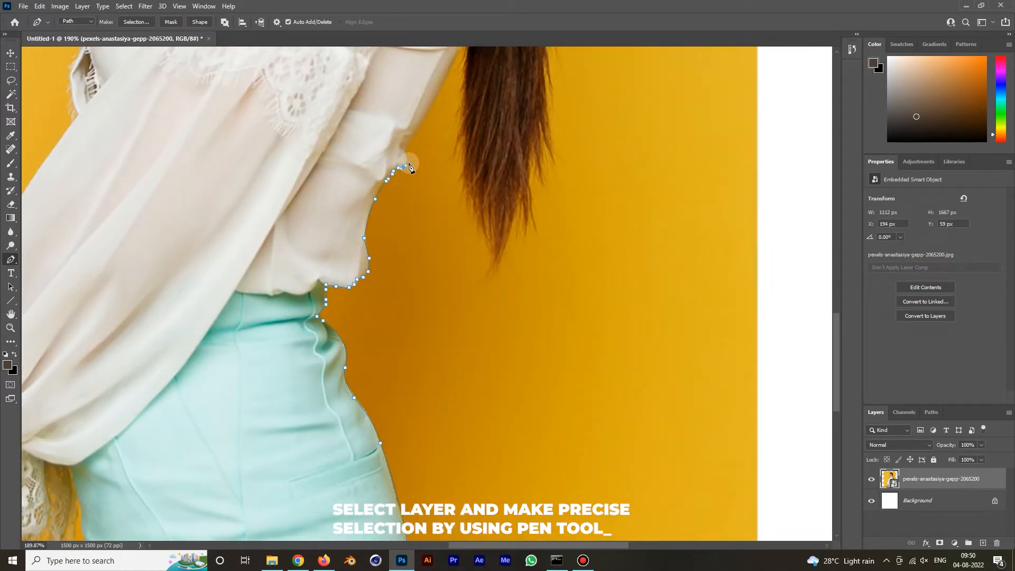
pyautogui.moveTo(410, 144); pyautogui.dragTo(310, 377)
pyautogui.click(363, 286)
pyautogui.click(374, 270)
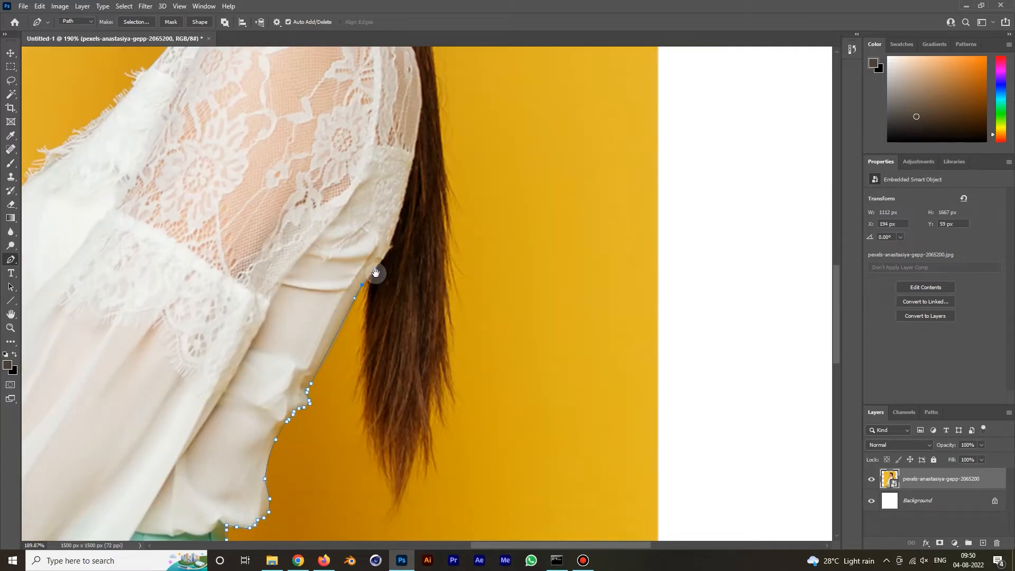
# Step: Trace the back edge of the lace sleeve up to the shoulder, leaving the ponytail outside the Pen path
pyautogui.moveTo(376, 231); pyautogui.dragTo(373, 361)
pyautogui.click(385, 380)
pyautogui.moveTo(412, 279); pyautogui.dragTo(415, 255)
pyautogui.click(420, 238)
pyautogui.moveTo(406, 175); pyautogui.dragTo(398, 117)
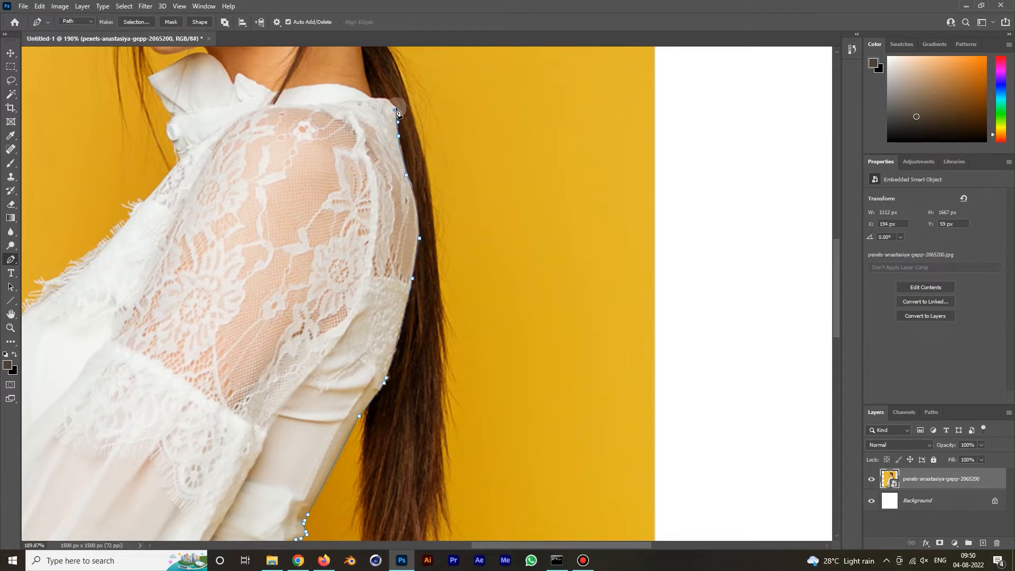
# Step: Carry the Pen path over the shoulder and along the collar's neckline to its front ruffle, excluding the neck
pyautogui.scroll(2, 404, 86)
pyautogui.click(358, 105)
pyautogui.moveTo(292, 81); pyautogui.dragTo(212, 100)
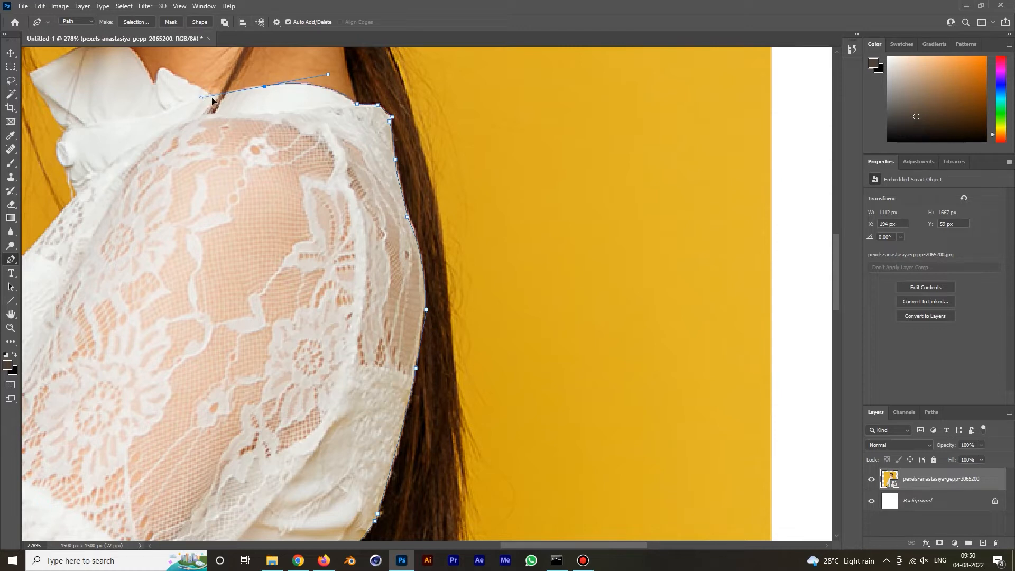
pyautogui.click(214, 95)
pyautogui.click(172, 74)
pyautogui.click(168, 68)
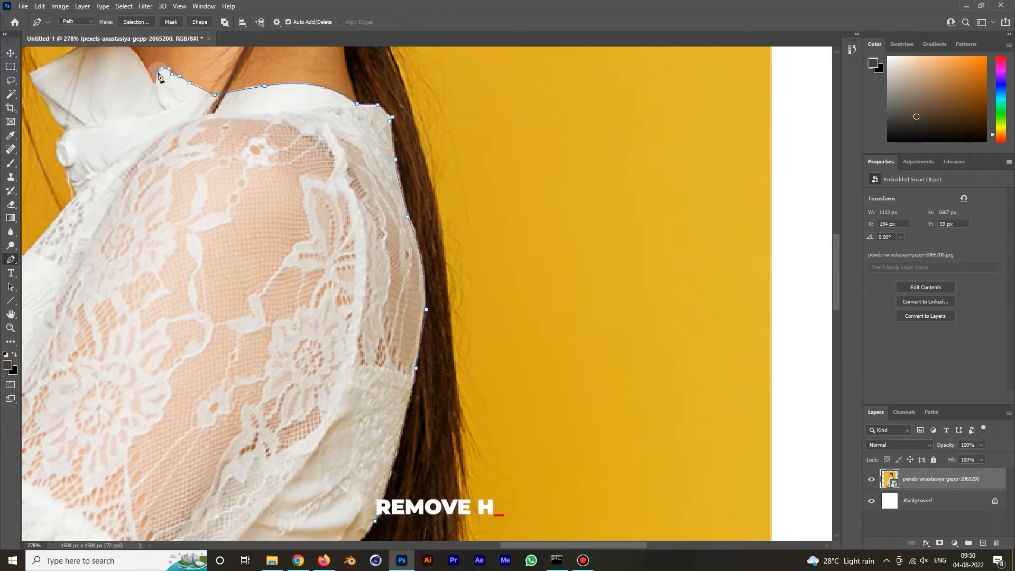
# Step: Trace the collar's front opening and the raised collar flap under the chin out to its pointed tip
pyautogui.click(157, 69)
pyautogui.click(155, 81)
pyautogui.moveTo(144, 90); pyautogui.dragTo(203, 188)
pyautogui.click(171, 137)
pyautogui.moveTo(153, 137); pyautogui.dragTo(153, 136)
pyautogui.click(120, 152)
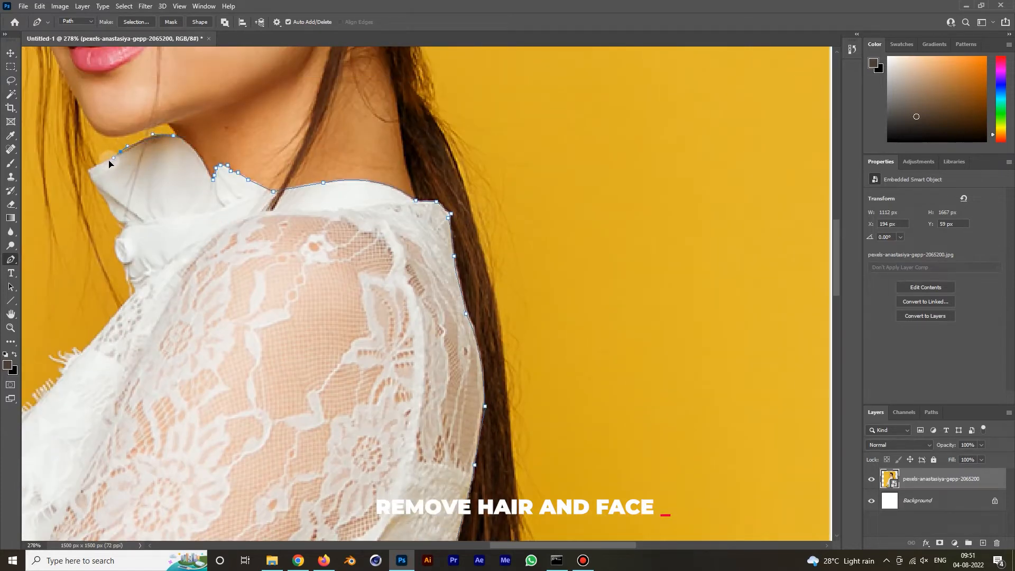
pyautogui.click(109, 160)
pyautogui.click(88, 170)
# Step: Take the Pen path down from the collar and loosely through the yellow background around the blouse's frayed lace front
pyautogui.moveTo(142, 329); pyautogui.dragTo(415, 168)
pyautogui.click(356, 180)
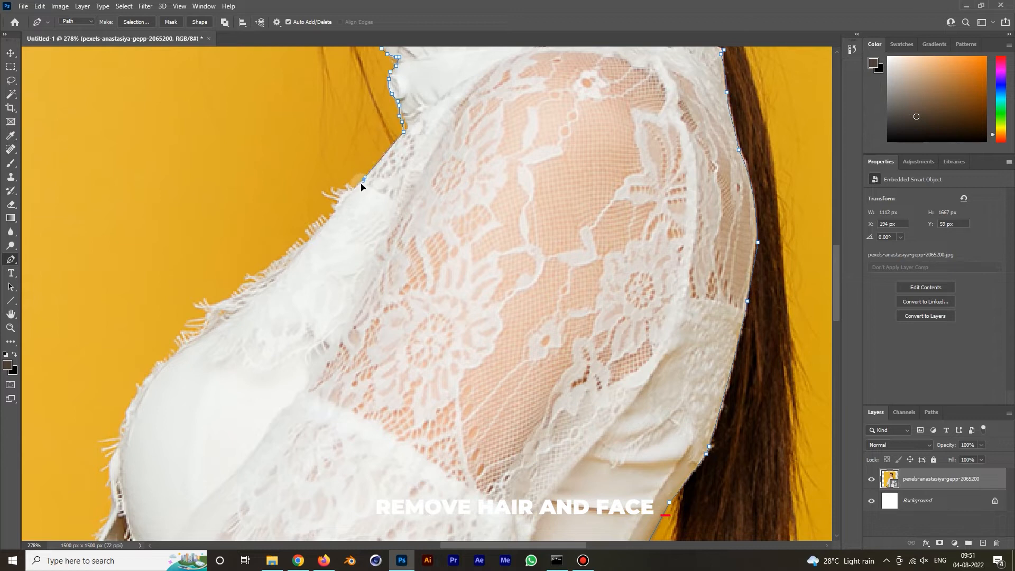
pyautogui.moveTo(355, 192); pyautogui.dragTo(268, 309)
pyautogui.click(142, 234)
pyautogui.click(125, 371)
pyautogui.click(163, 450)
pyautogui.moveTo(205, 519); pyautogui.dragTo(331, 289)
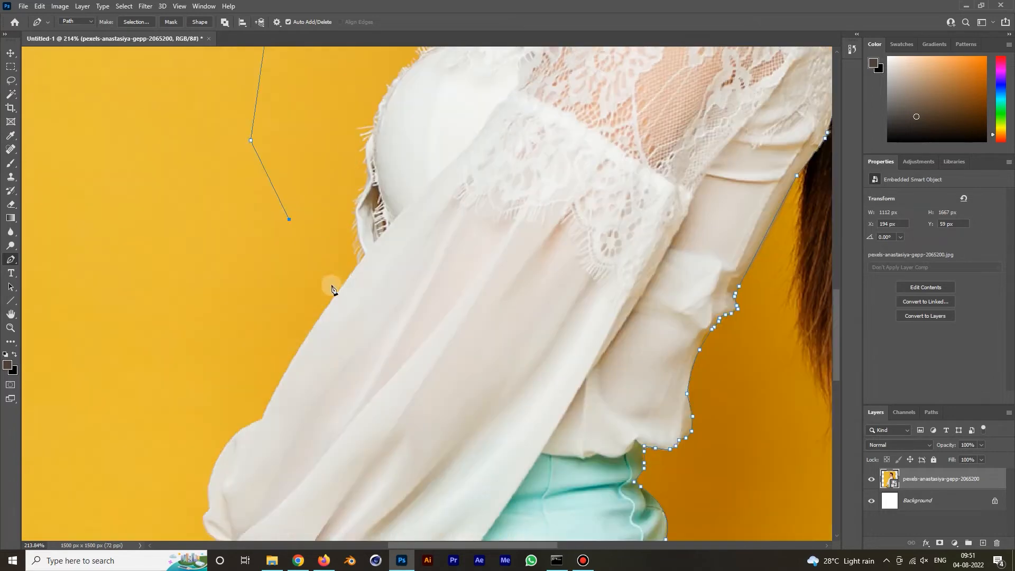
# Step: Trace the outer edge of the front sleeve down to the gathered wrist above the lace cuff
pyautogui.click(337, 290)
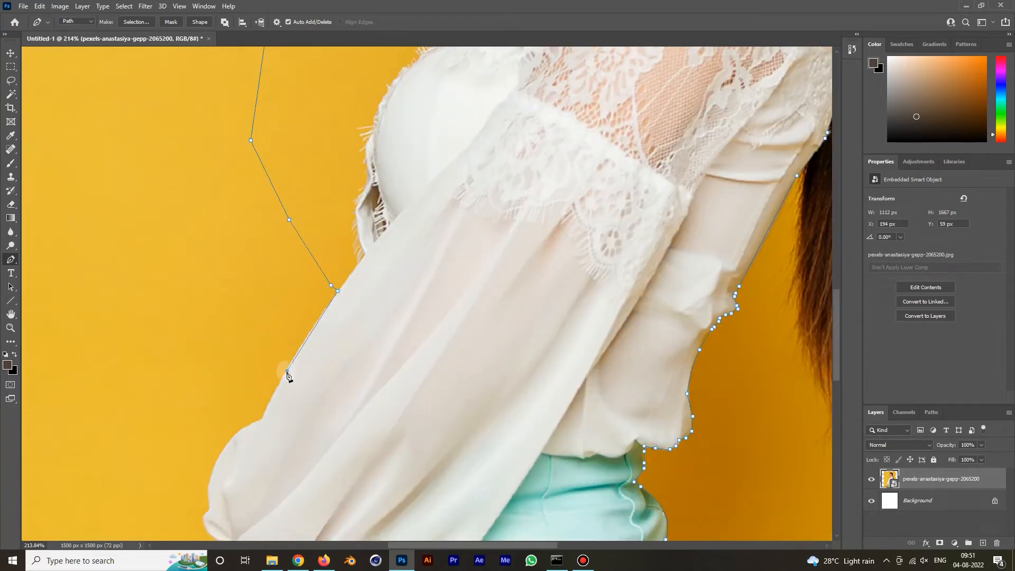
pyautogui.moveTo(276, 390); pyautogui.dragTo(273, 406)
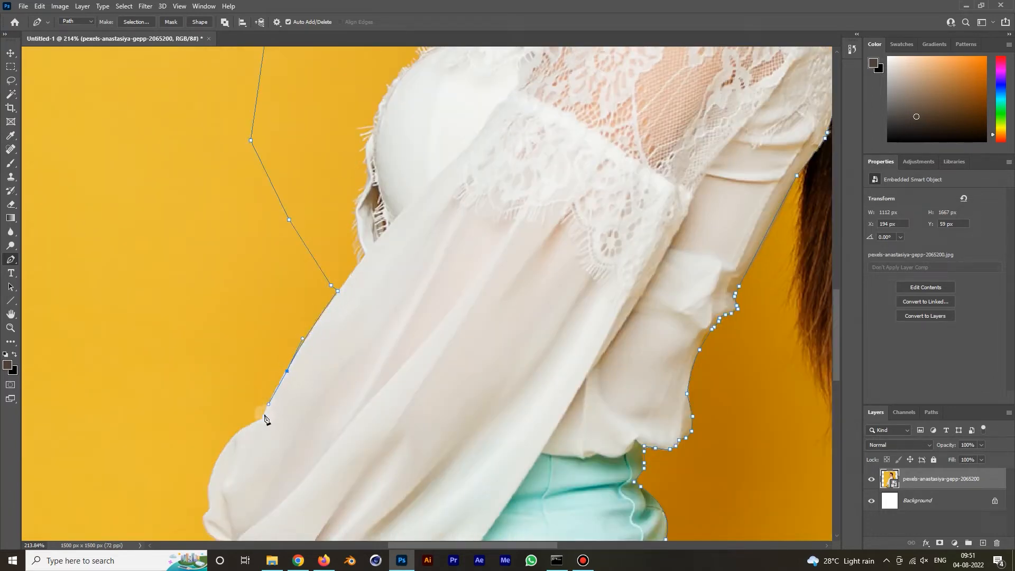
pyautogui.moveTo(225, 447); pyautogui.dragTo(213, 468)
pyautogui.click(210, 485)
pyautogui.moveTo(205, 513); pyautogui.dragTo(235, 350)
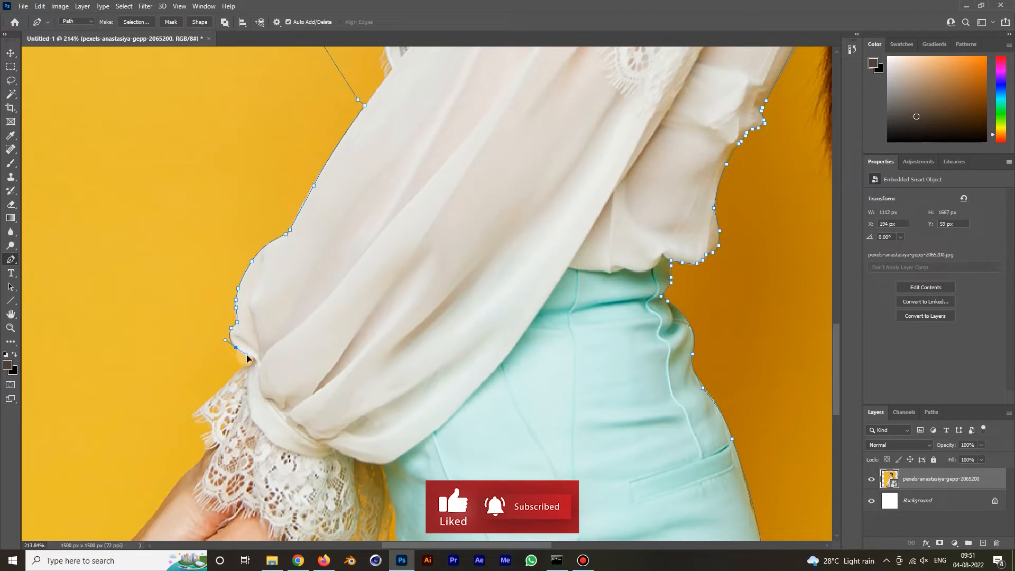
# Step: Route the Pen path around the outer edge of the lace cuff to the top of the wrist
pyautogui.click(194, 452)
pyautogui.click(184, 470)
pyautogui.moveTo(175, 470); pyautogui.dragTo(288, 295)
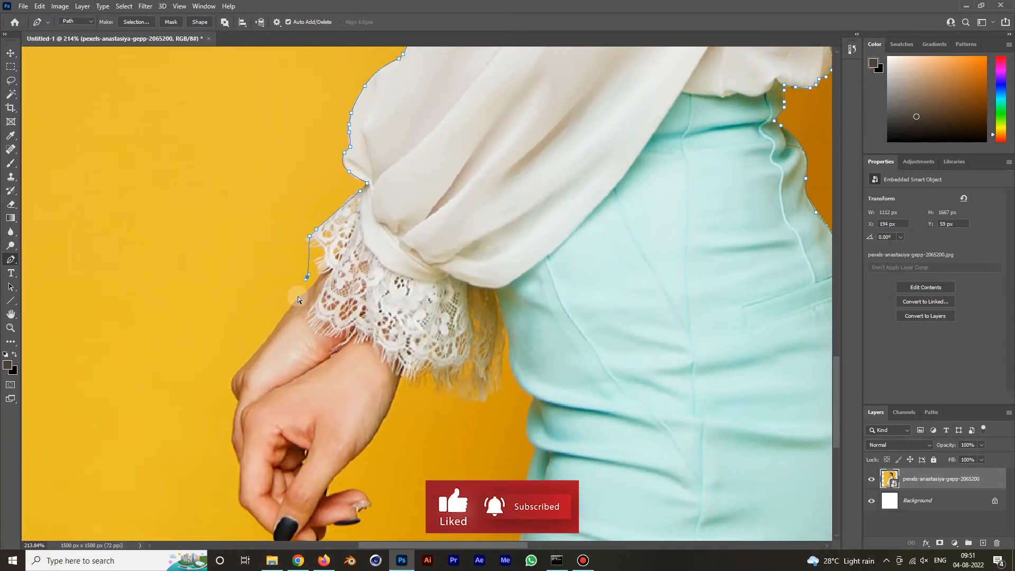
pyautogui.click(308, 289)
# Step: Trace the wrist and the outer contour of the clasped hands down toward the fingertips with closely spaced anchor points
pyautogui.click(266, 342)
pyautogui.click(237, 398)
pyautogui.click(233, 416)
pyautogui.click(232, 429)
pyautogui.click(230, 440)
pyautogui.click(237, 458)
pyautogui.click(238, 467)
pyautogui.click(238, 481)
pyautogui.click(240, 495)
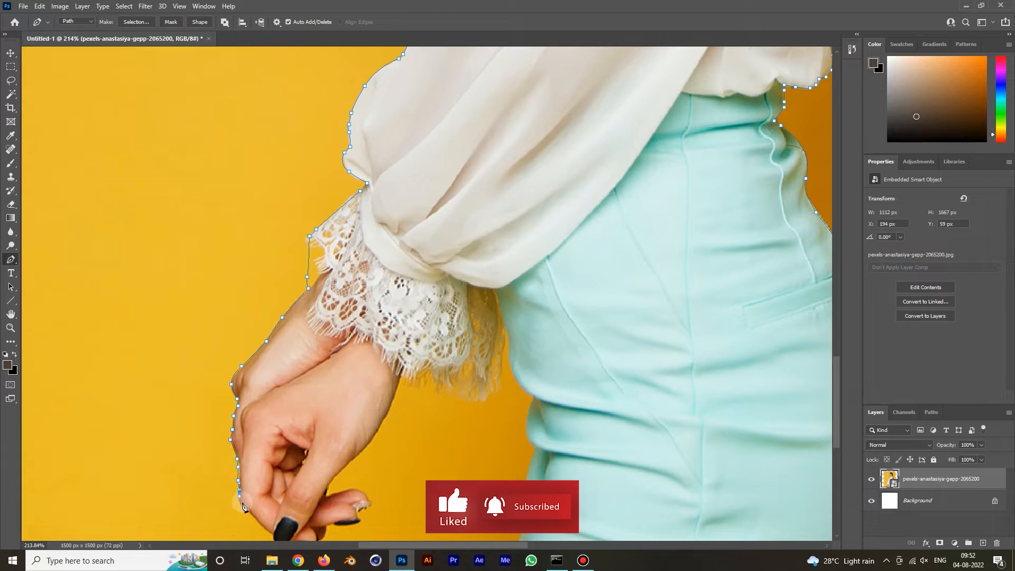
pyautogui.click(247, 509)
# Step: Trace the Pen path around the fingertips and black nails at the lower end of the hands
pyautogui.scroll(-5, 265, 370)
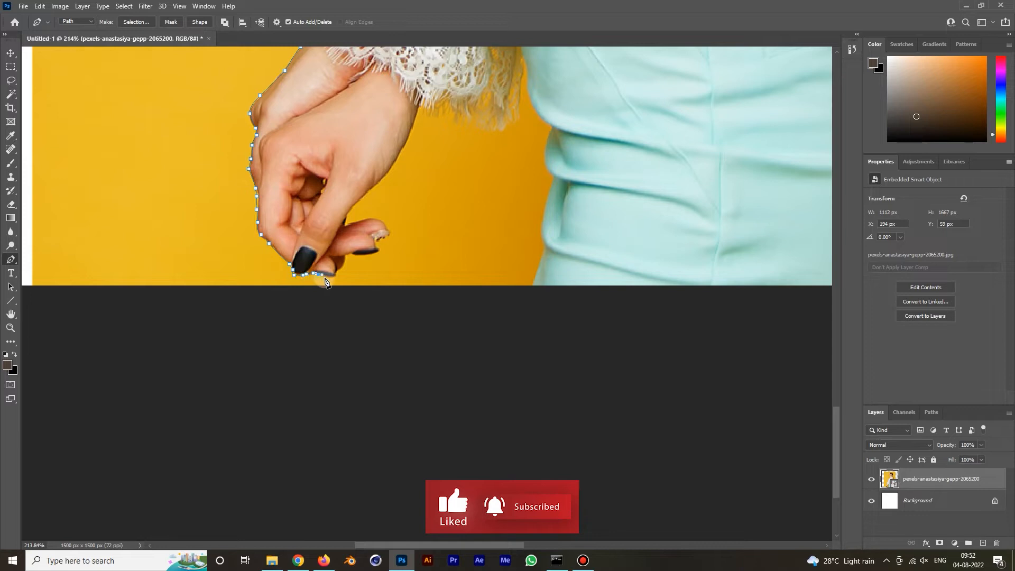
pyautogui.click(344, 263)
pyautogui.click(345, 255)
pyautogui.click(354, 254)
pyautogui.click(363, 253)
pyautogui.click(376, 251)
pyautogui.click(390, 232)
pyautogui.click(385, 226)
pyautogui.click(378, 222)
# Step: Follow the inner edge of the hand up to the cuff, and pass loosely below the lace fringe to the skirt
pyautogui.click(345, 217)
pyautogui.click(354, 201)
pyautogui.click(370, 188)
pyautogui.moveTo(412, 124); pyautogui.dragTo(417, 99)
pyautogui.click(419, 109)
pyautogui.click(467, 129)
pyautogui.click(498, 143)
pyautogui.moveTo(531, 127); pyautogui.dragTo(534, 114)
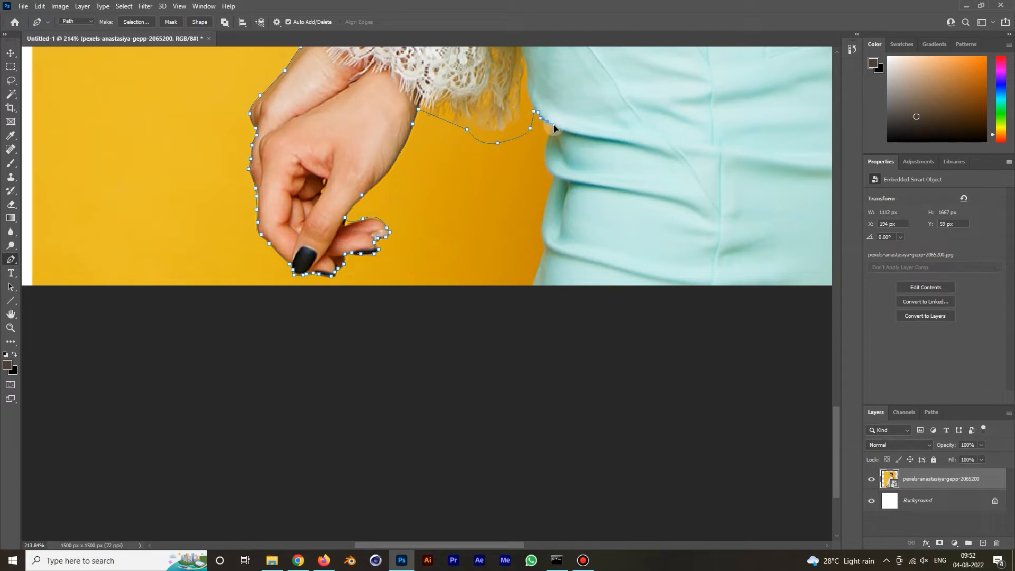
# Step: Trace the skirt's front edge down past the canvas edge and close the Pen path at its starting point
pyautogui.moveTo(547, 167); pyautogui.dragTo(559, 179)
pyautogui.click(554, 176)
pyautogui.click(542, 217)
pyautogui.click(543, 237)
pyautogui.click(545, 247)
pyautogui.click(531, 290)
pyautogui.click(517, 369)
pyautogui.scroll(-5, 653, 362)
pyautogui.click(737, 335)
# Step: Convert the closed path into a new selection and apply it as a layer mask on the photo layer
pyautogui.click(137, 22)
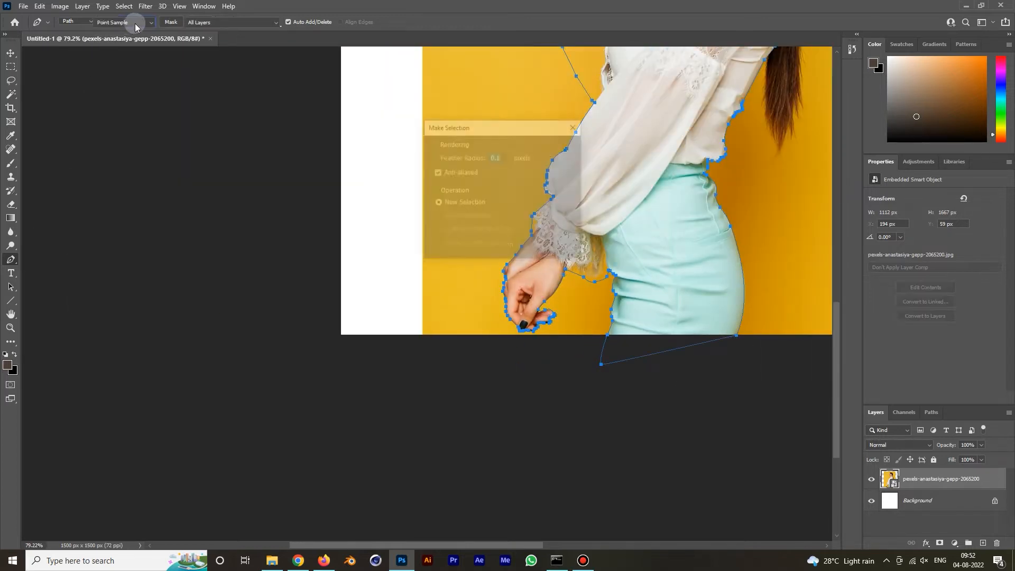
pyautogui.click(562, 150)
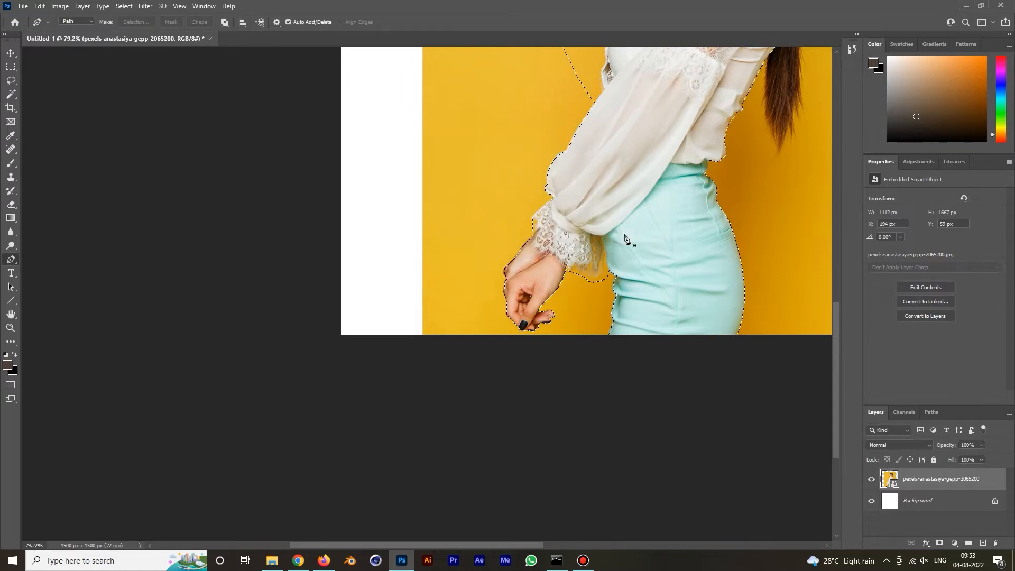
pyautogui.click(942, 543)
pyautogui.scroll(-2, 734, 200)
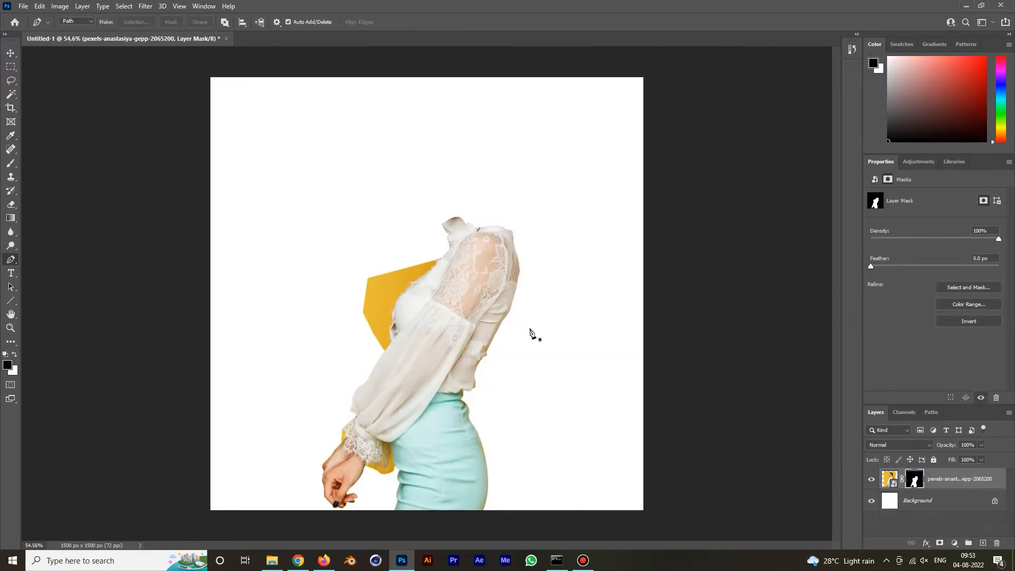
# Step: Add a Gradient fill layer above the Background and set its first color stop to d2990b, sampled from the photo's yellow
pyautogui.click(941, 501)
pyautogui.click(955, 543)
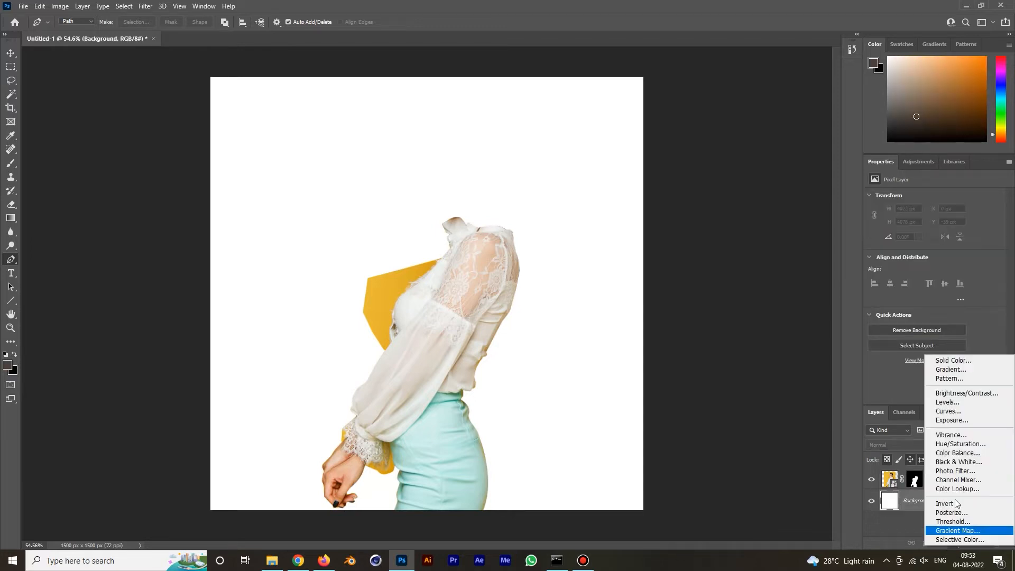
pyautogui.click(976, 370)
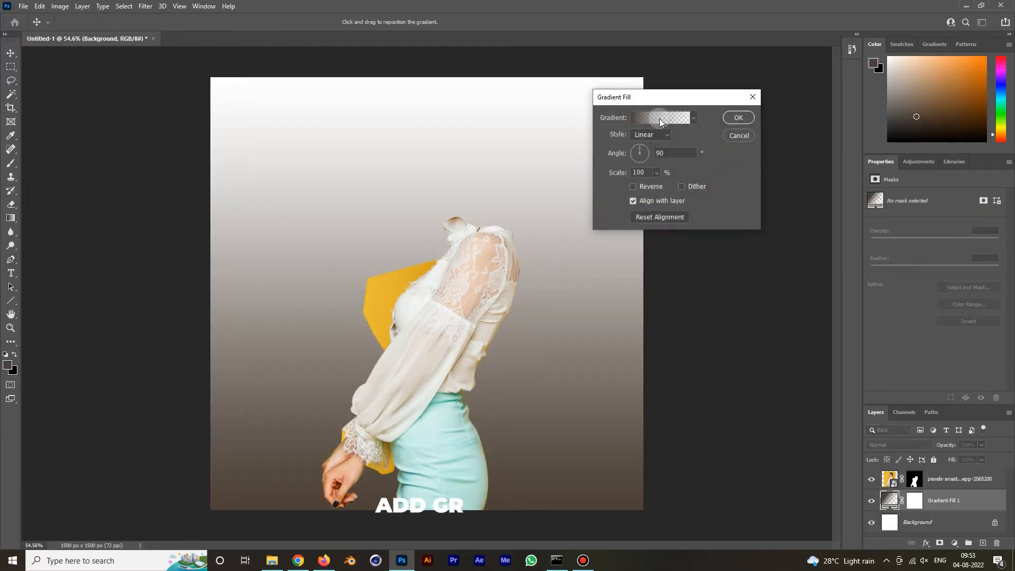
pyautogui.click(659, 119)
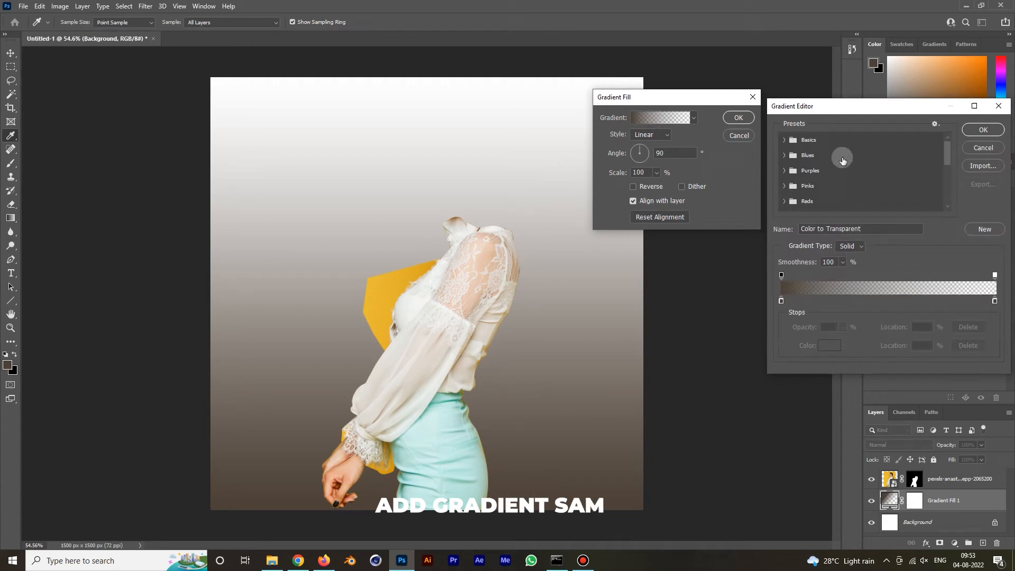
pyautogui.doubleClick(781, 302)
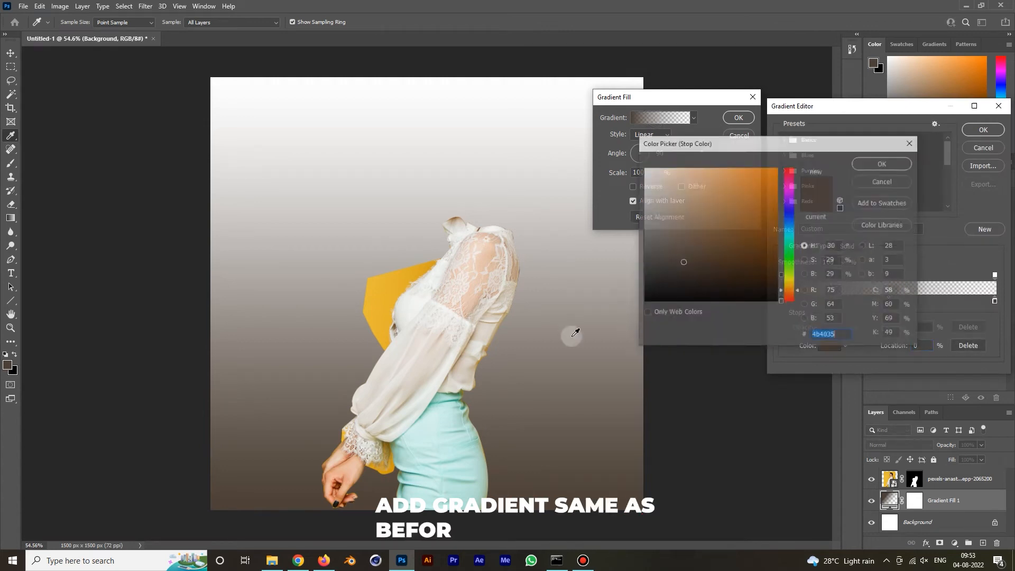
pyautogui.click(390, 472)
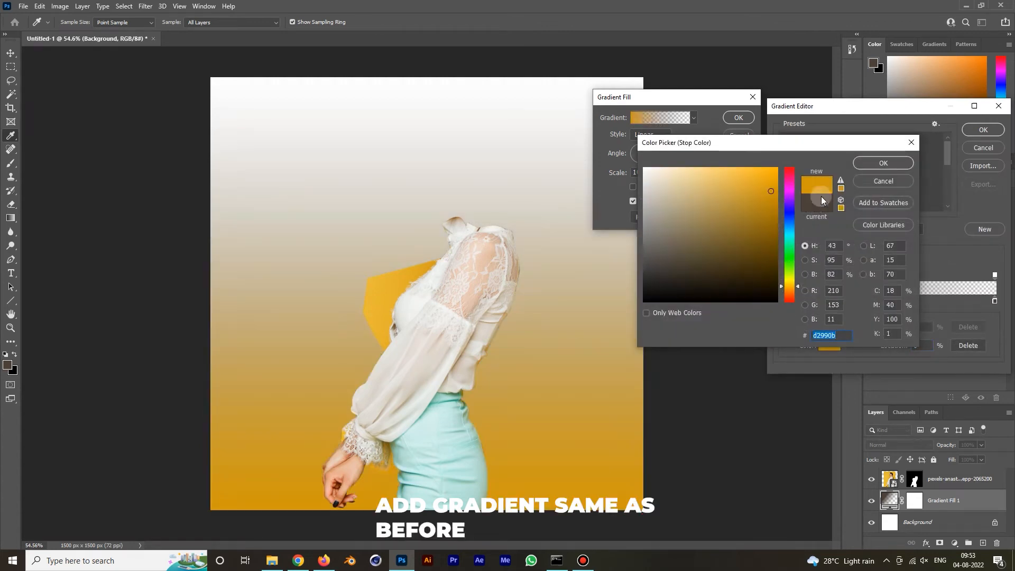
pyautogui.click(883, 163)
# Step: Set the gradient's end stop to 100% opacity and color e9ba38, sampled beside the blouse, and accept the gradient fill
pyautogui.click(994, 275)
pyautogui.moveTo(849, 341); pyautogui.dragTo(894, 340)
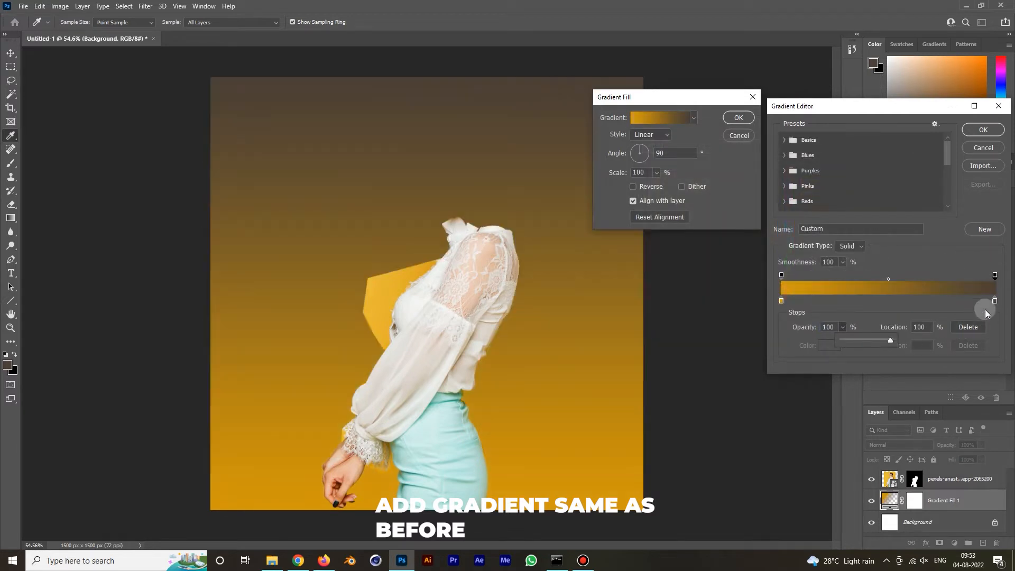
pyautogui.doubleClick(995, 301)
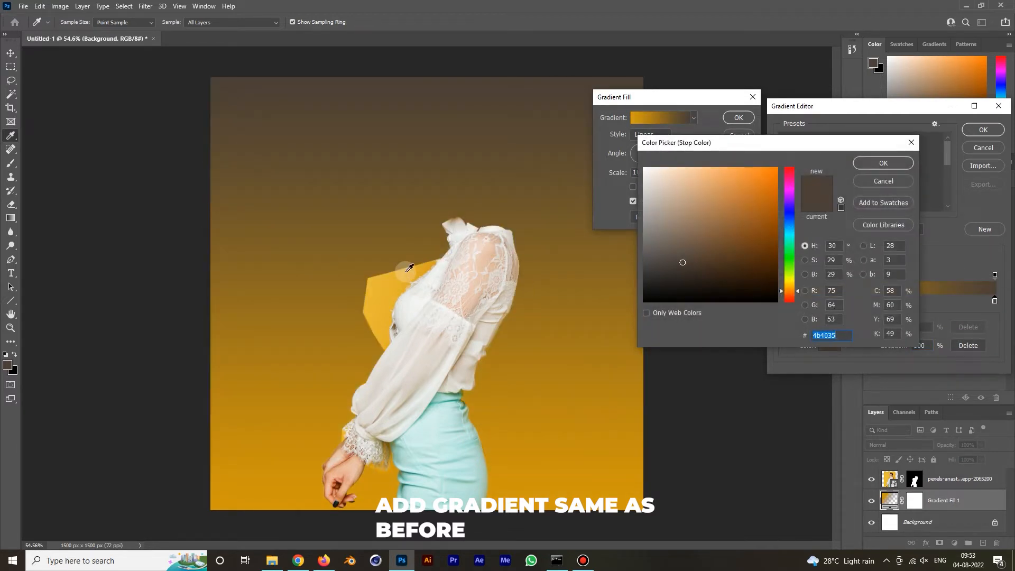
pyautogui.click(392, 274)
pyautogui.click(393, 273)
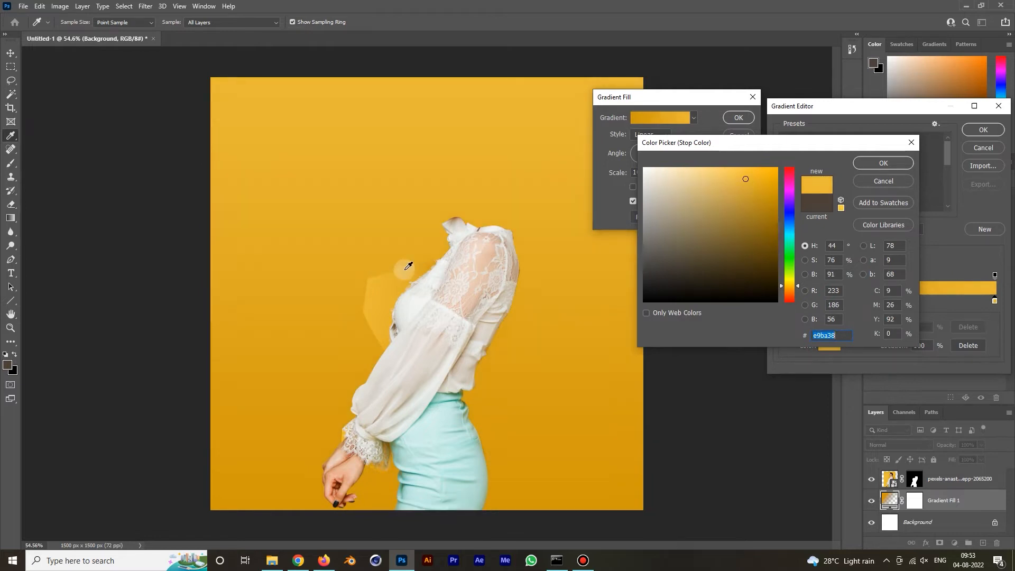
pyautogui.click(883, 163)
pyautogui.click(983, 129)
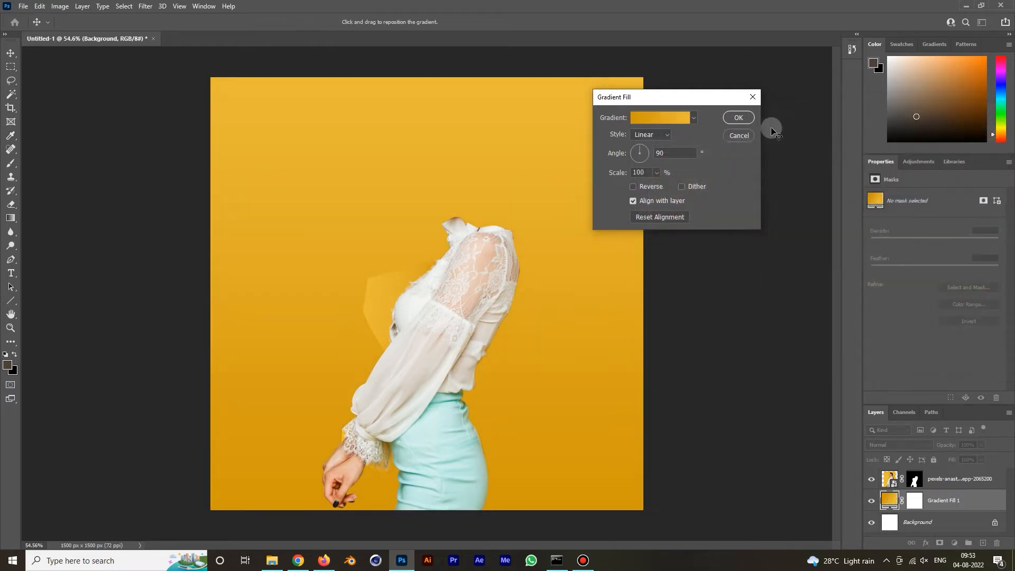
pyautogui.click(738, 117)
pyautogui.press('p')
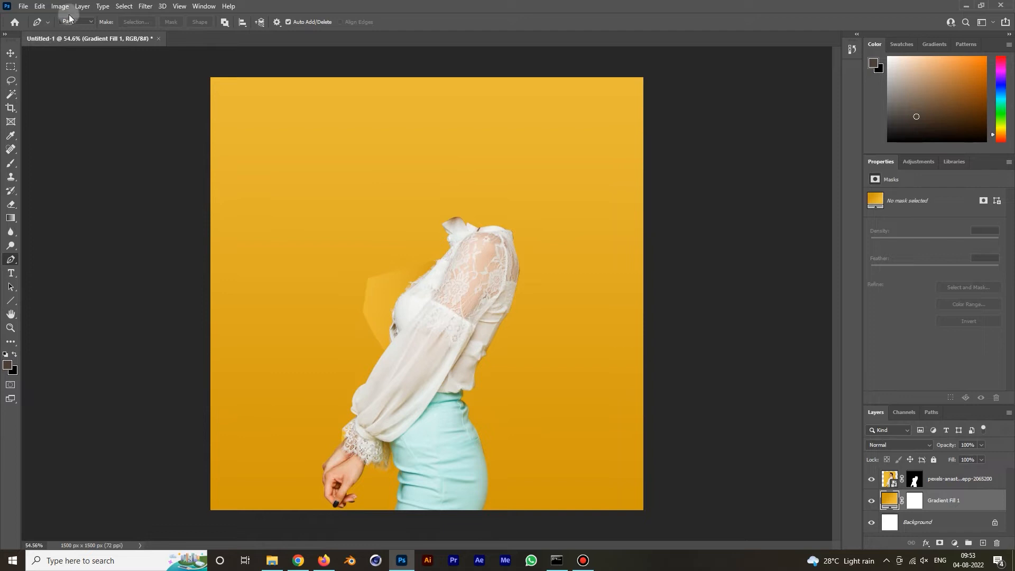
# Step: Select the leftover yellow on the photo layer with Color Range, sampling the patch beside the blouse
pyautogui.click(970, 478)
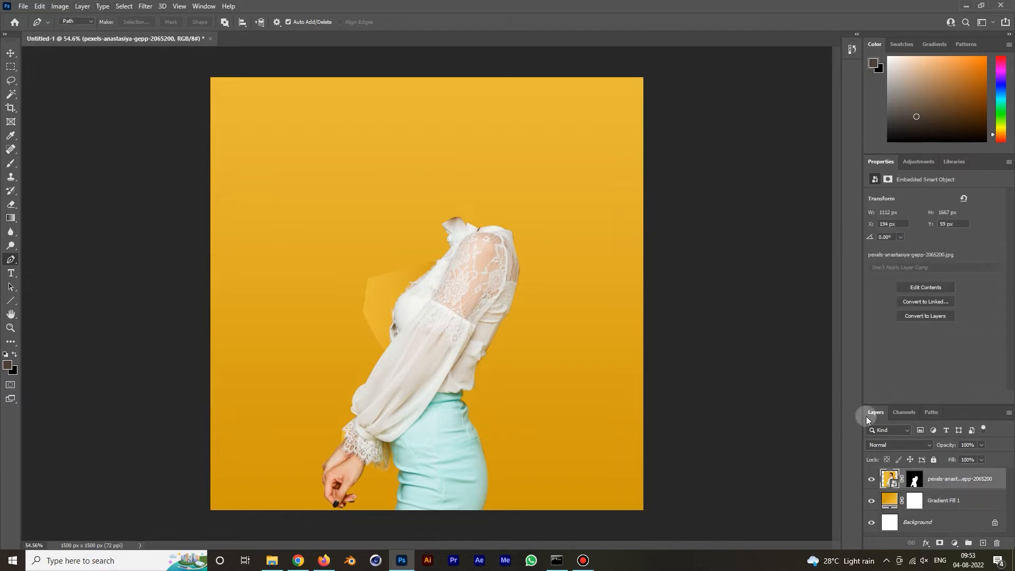
pyautogui.click(126, 10)
pyautogui.click(141, 108)
pyautogui.click(394, 284)
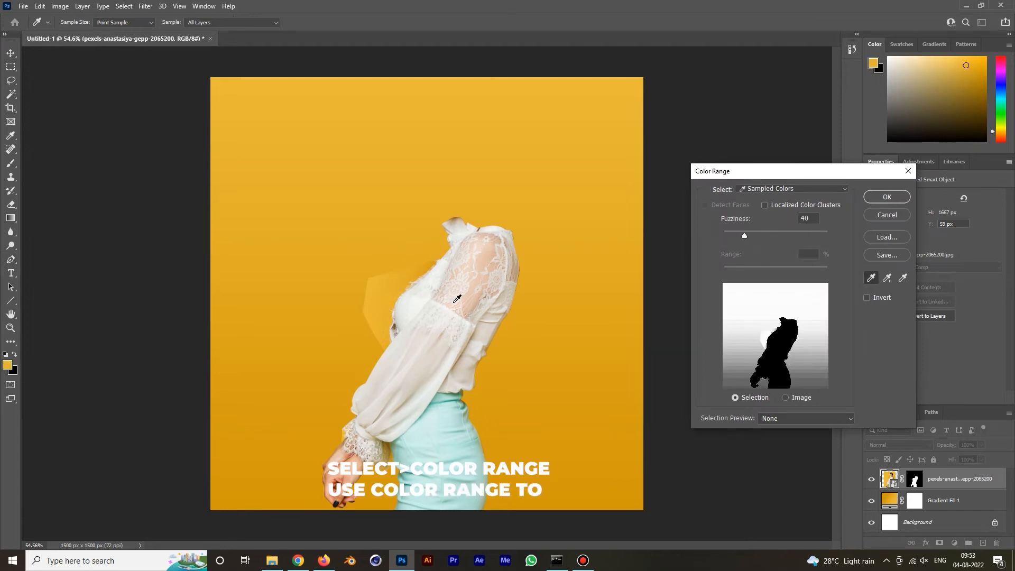
pyautogui.click(887, 197)
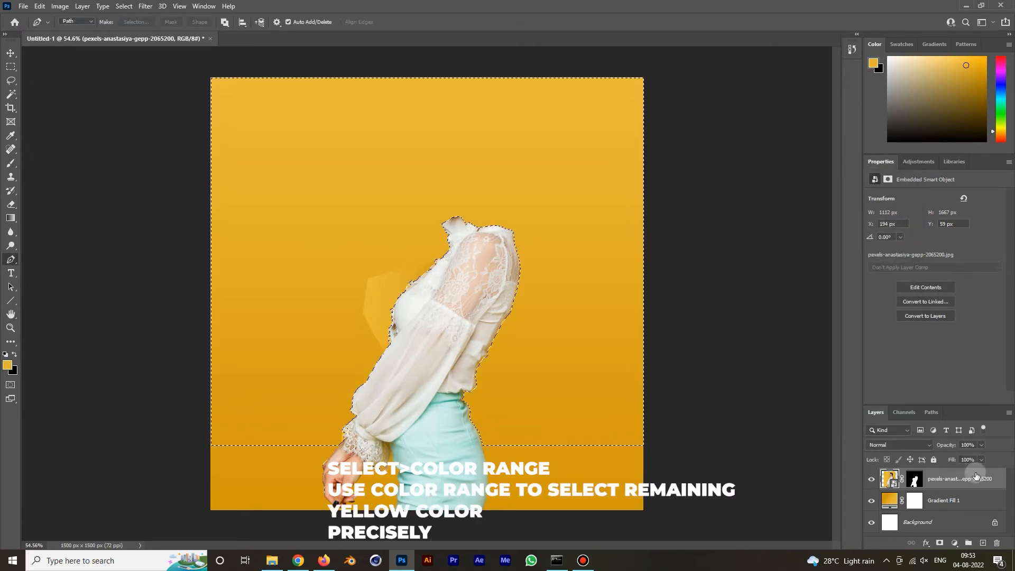
# Step: Fill the selected yellow area with black on the photo layer's mask and deselect
pyautogui.click(914, 480)
pyautogui.hotkey('ctrl', 'BackSpace')
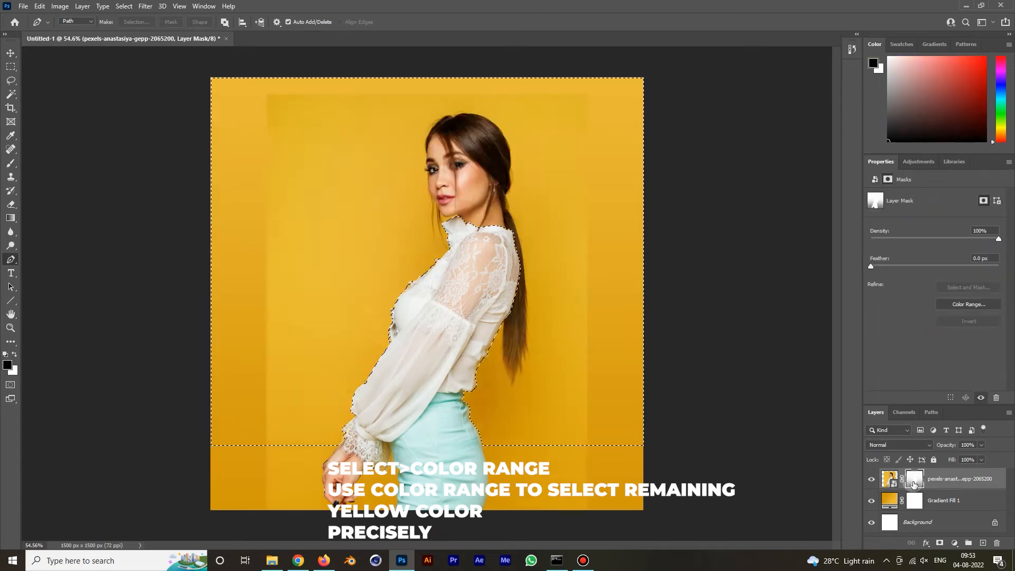
pyautogui.hotkey('alt', 'BackSpace')
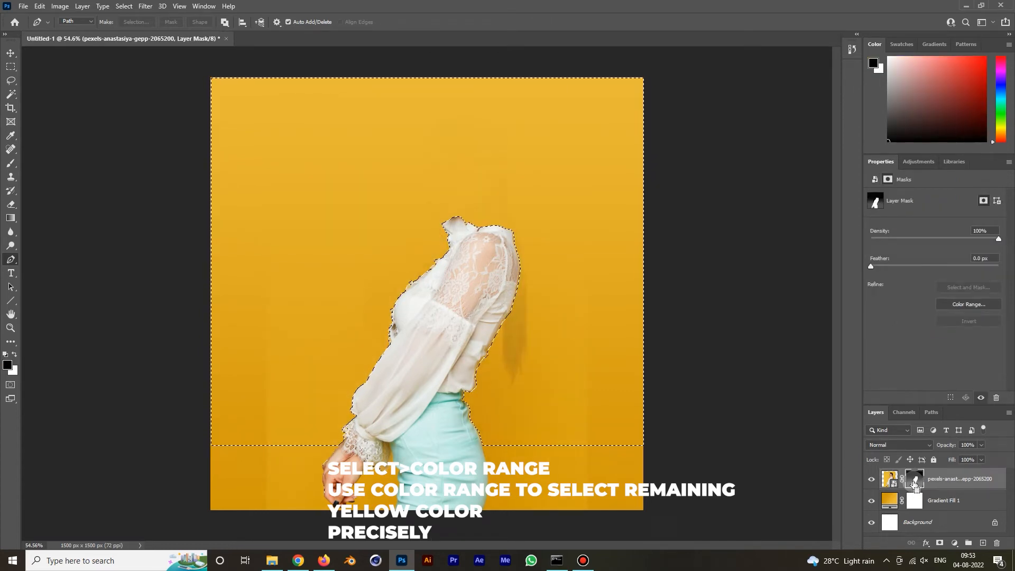
pyautogui.hotkey('ctrl', 'd')
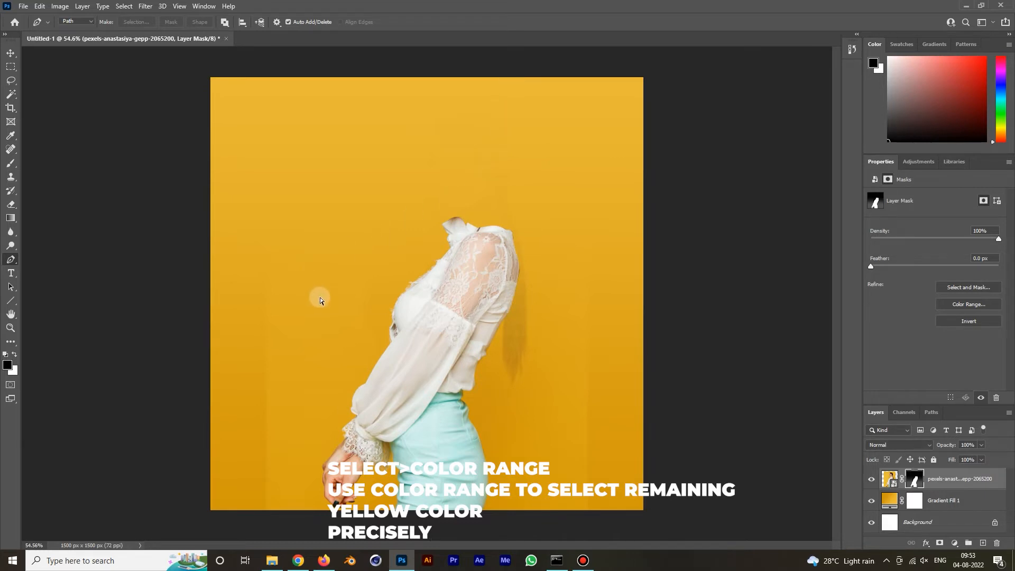
# Step: Undo the last two edits on the photo layer's mask, redo one of them, and clear the selection
pyautogui.hotkey('ctrl', 'z')
pyautogui.hotkey('ctrl', 'z')
pyautogui.hotkey('ctrl', 'shift', 'z')
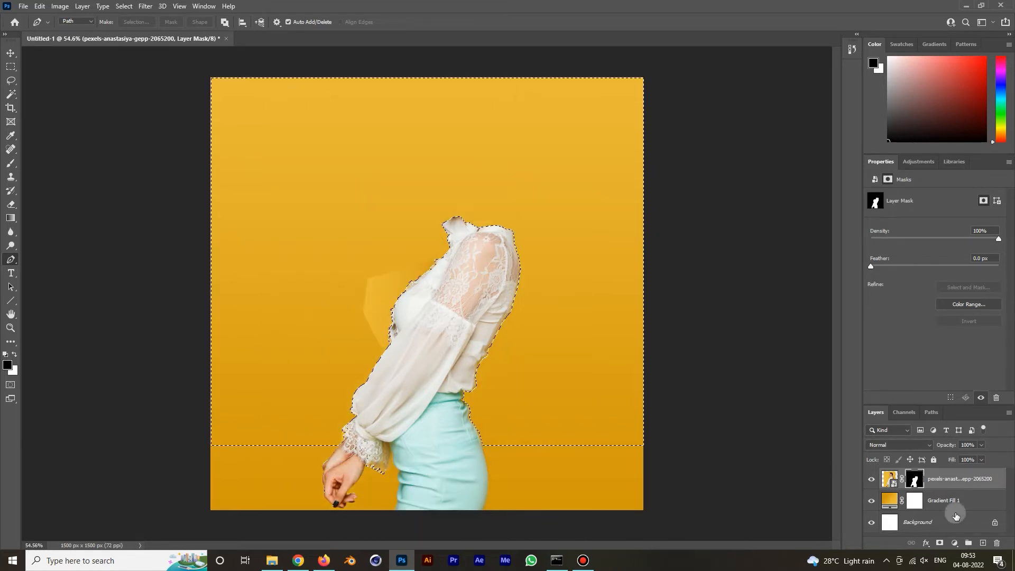
pyautogui.hotkey('ctrl', 'd')
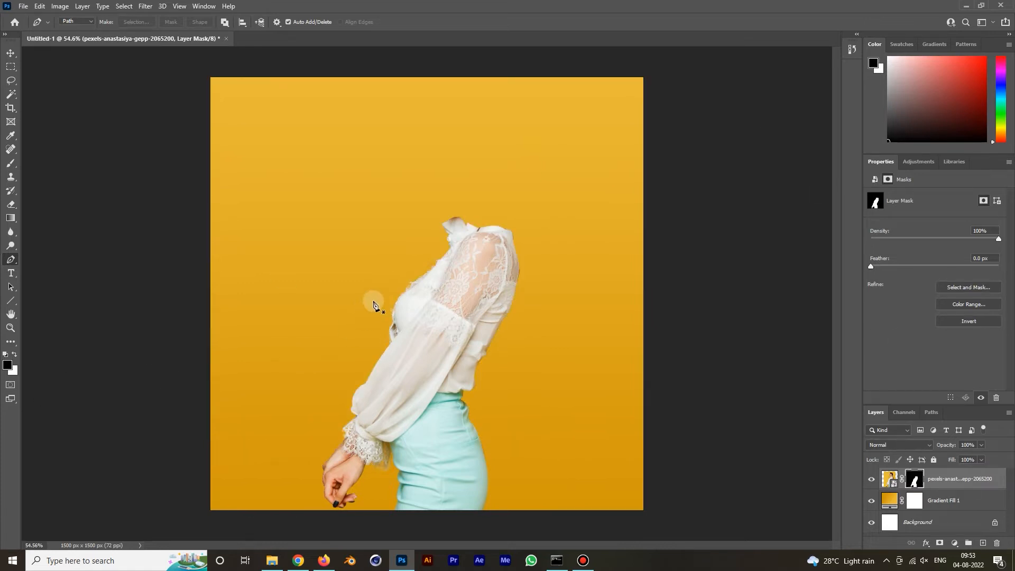
# Step: Move the cut-out woman slightly up and to the left on the canvas
pyautogui.press('v')
pyautogui.moveTo(420, 380)
pyautogui.mouseDown()
pyautogui.moveTo(421, 349)
pyautogui.moveTo(425, 384)
pyautogui.moveTo(418, 379)
pyautogui.moveTo(428, 392)
pyautogui.mouseUp()
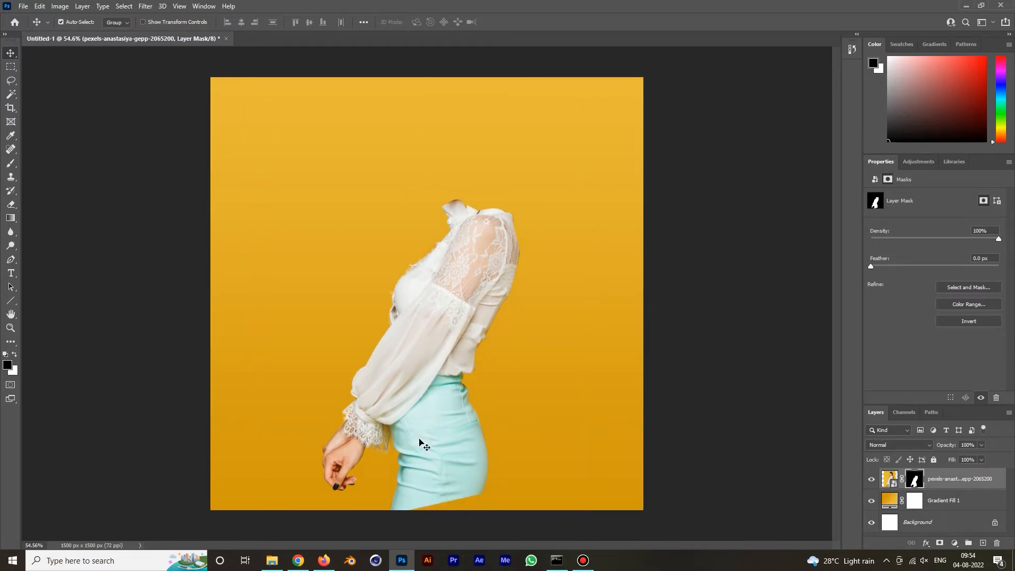
pyautogui.moveTo(427, 440)
pyautogui.mouseDown()
pyautogui.moveTo(423, 427)
pyautogui.moveTo(424, 440)
pyautogui.mouseUp()
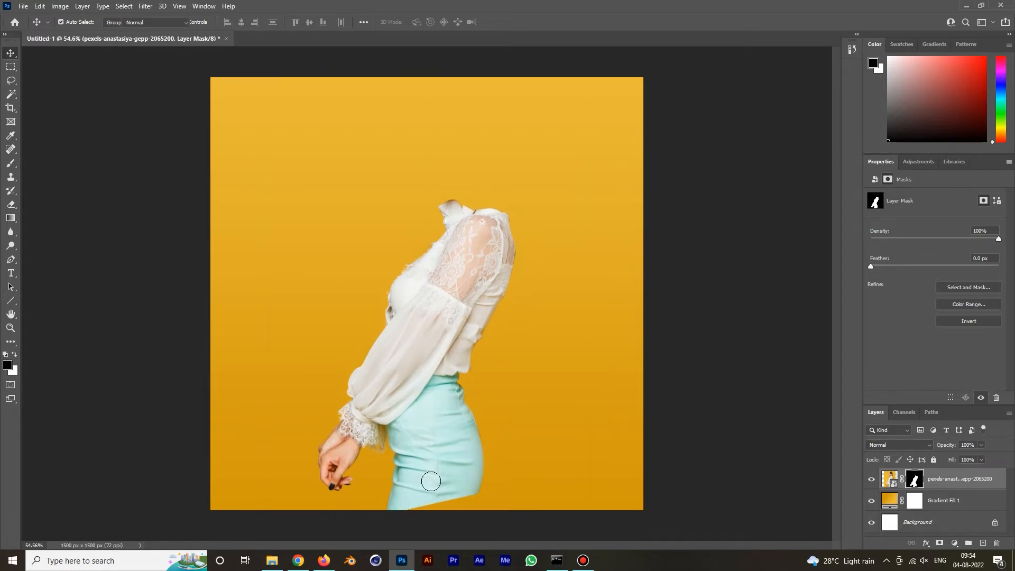
# Step: Paint white on the photo layer's mask with the Brush to bring back the skirt's cut-off lower edge, and deselect the layer
pyautogui.press('b')
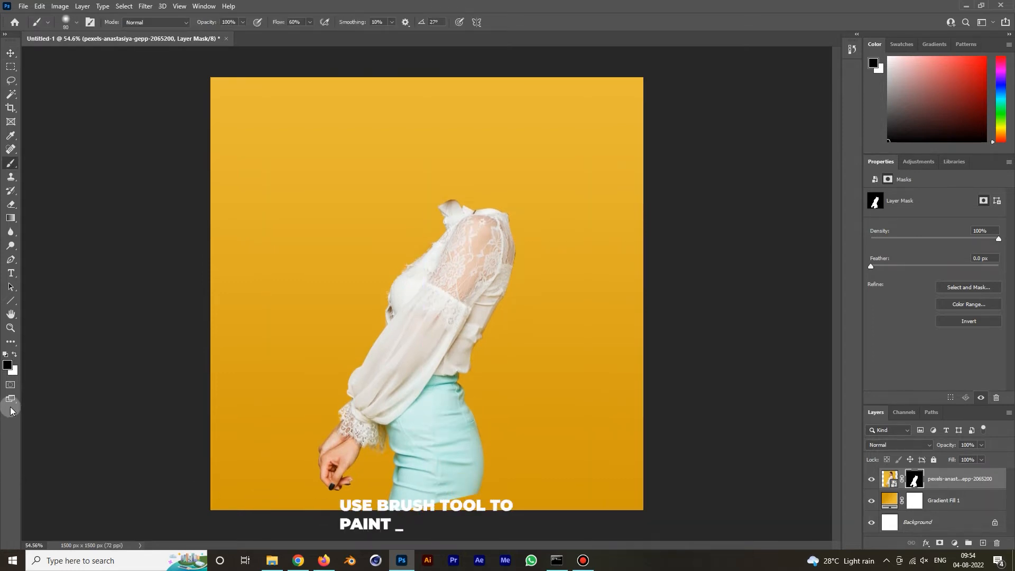
pyautogui.click(15, 354)
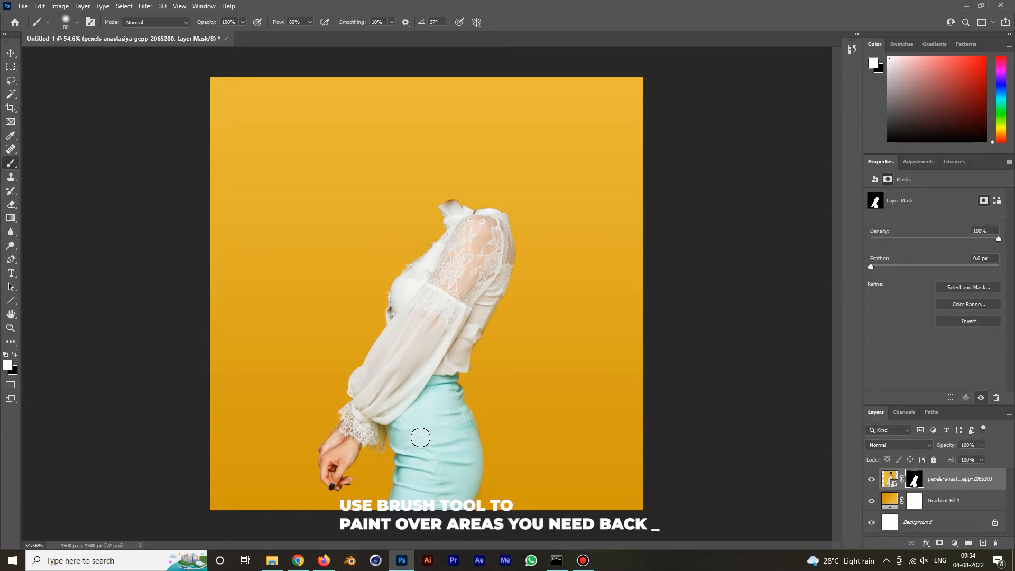
pyautogui.press('v')
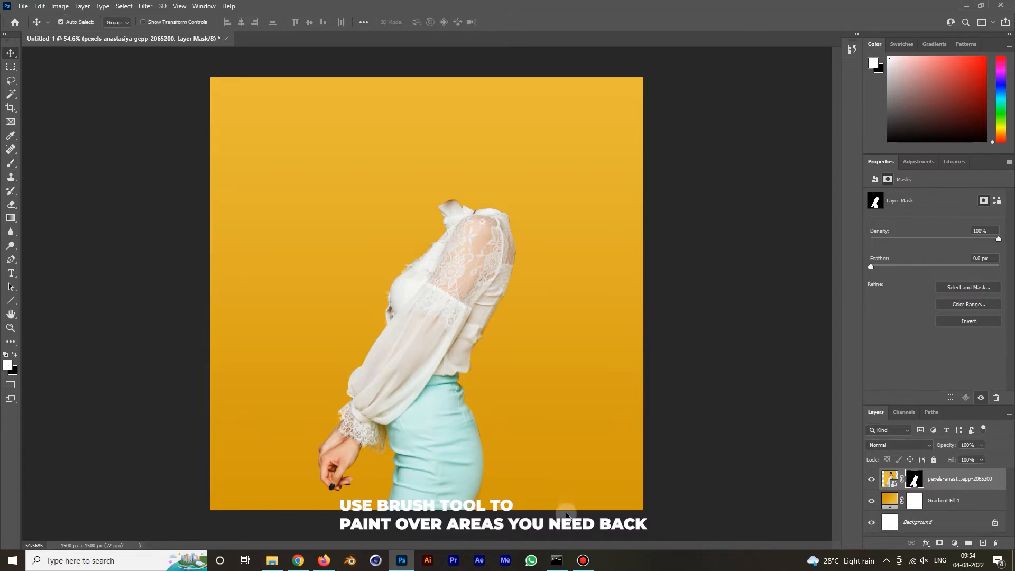
pyautogui.click(653, 464)
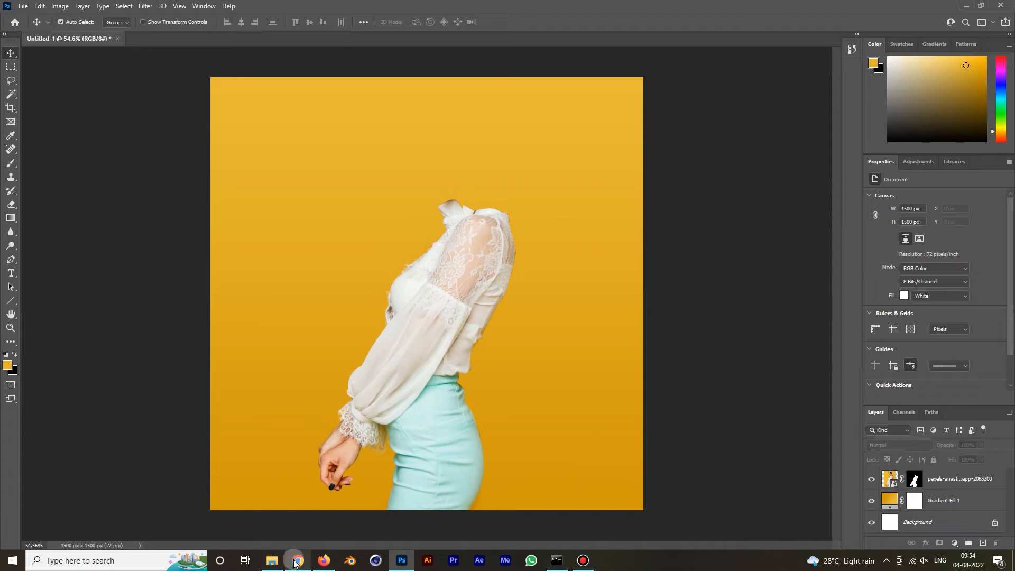
# Step: Place the rose image kindpng_3786386 from File Explorer to the left of the woman's shoulder
pyautogui.click(272, 561)
pyautogui.moveTo(299, 107); pyautogui.dragTo(479, 211)
pyautogui.moveTo(439, 272); pyautogui.dragTo(360, 224)
pyautogui.press('Return')
# Step: With Gradient Fill 1 active, outline the blouse's neck opening with the Pen tool and turn the path into a selection
pyautogui.scroll(2, 338, 243)
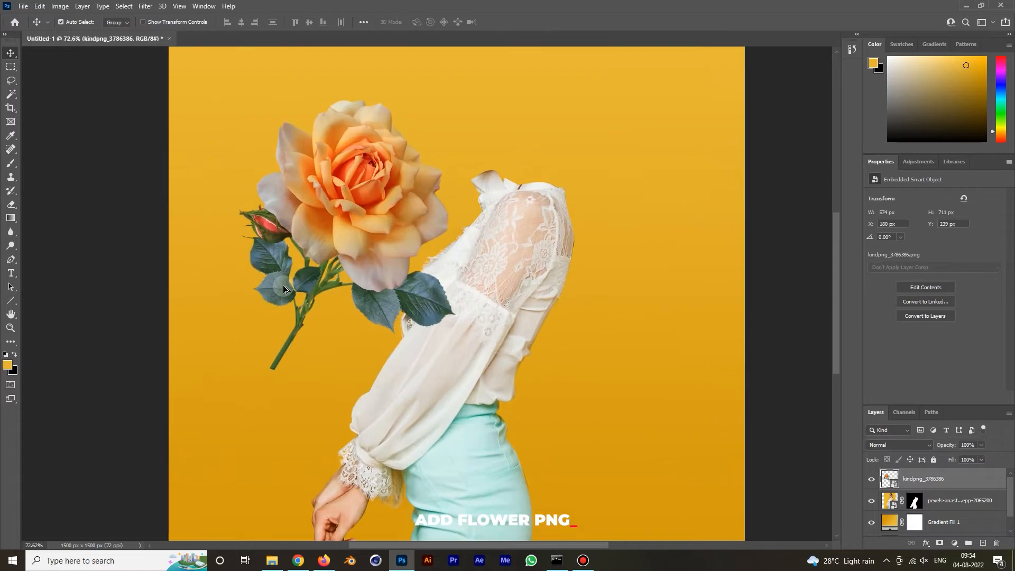
pyautogui.click(951, 518)
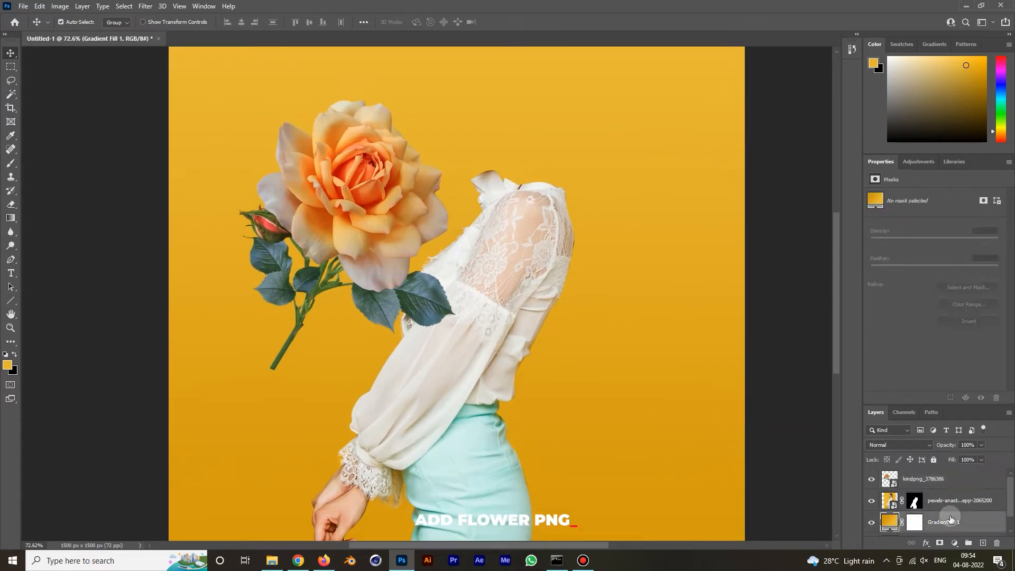
pyautogui.press('p')
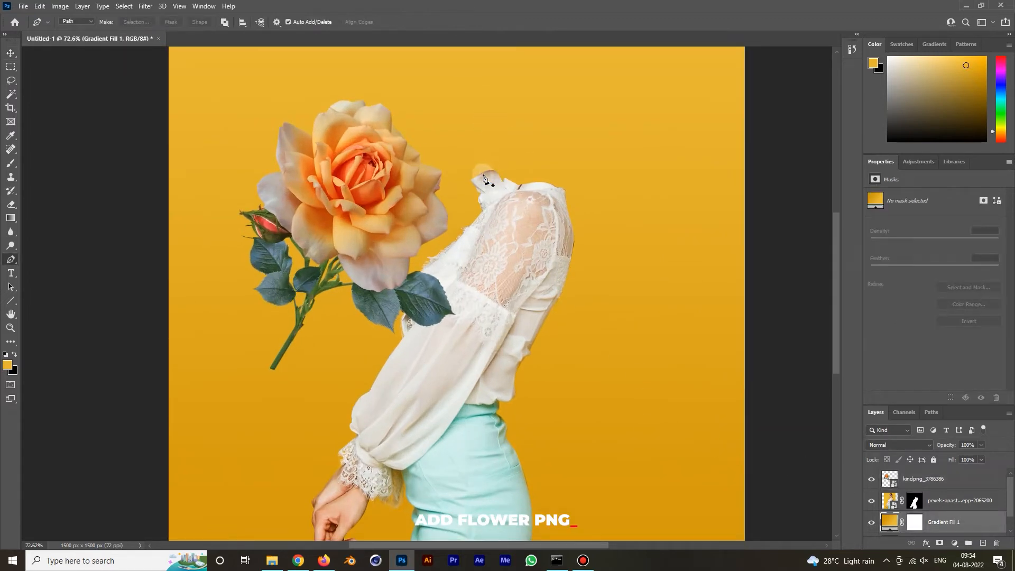
pyautogui.click(471, 180)
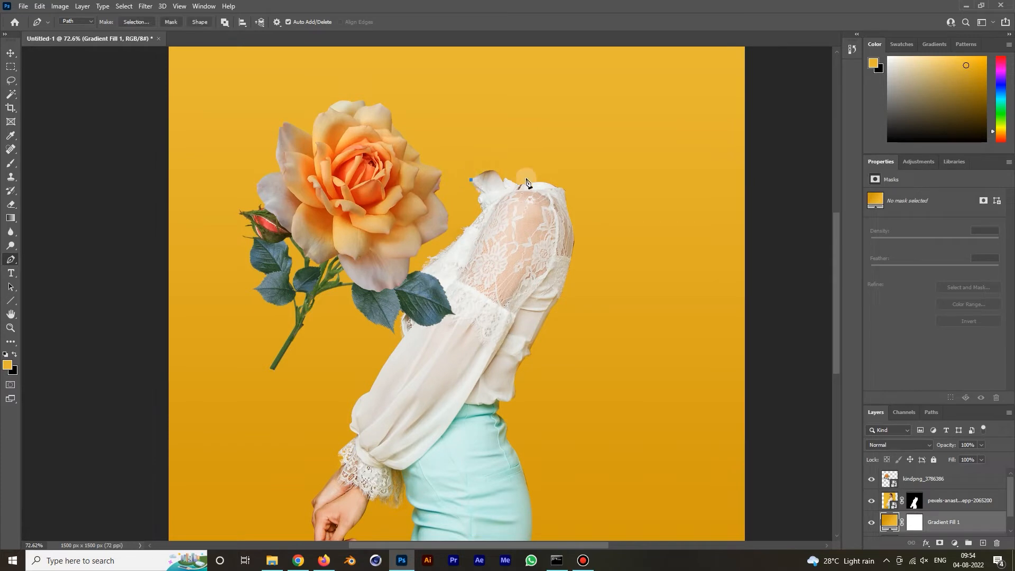
pyautogui.moveTo(568, 202); pyautogui.dragTo(605, 224)
pyautogui.click(566, 193)
pyautogui.click(471, 179)
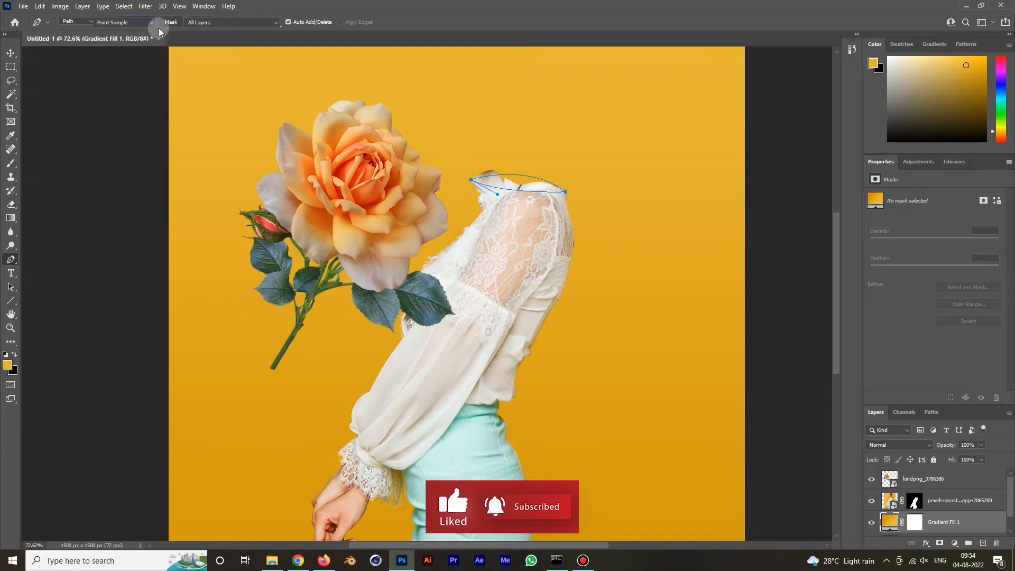
pyautogui.click(146, 23)
pyautogui.click(563, 146)
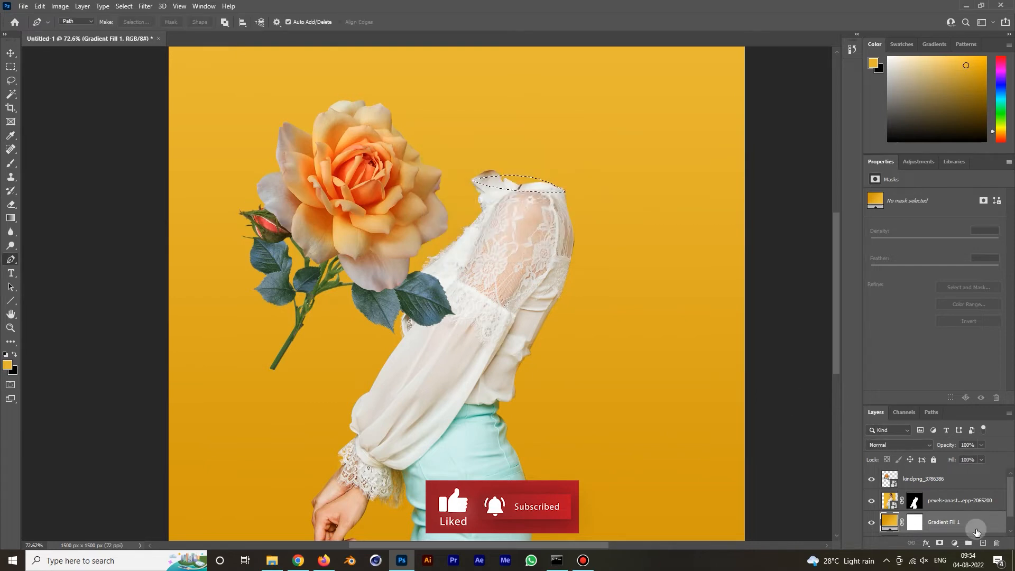
# Step: Fill the selected neck opening with a Gradient fill layer using the Gray_02 preset from the Grays group
pyautogui.click(955, 543)
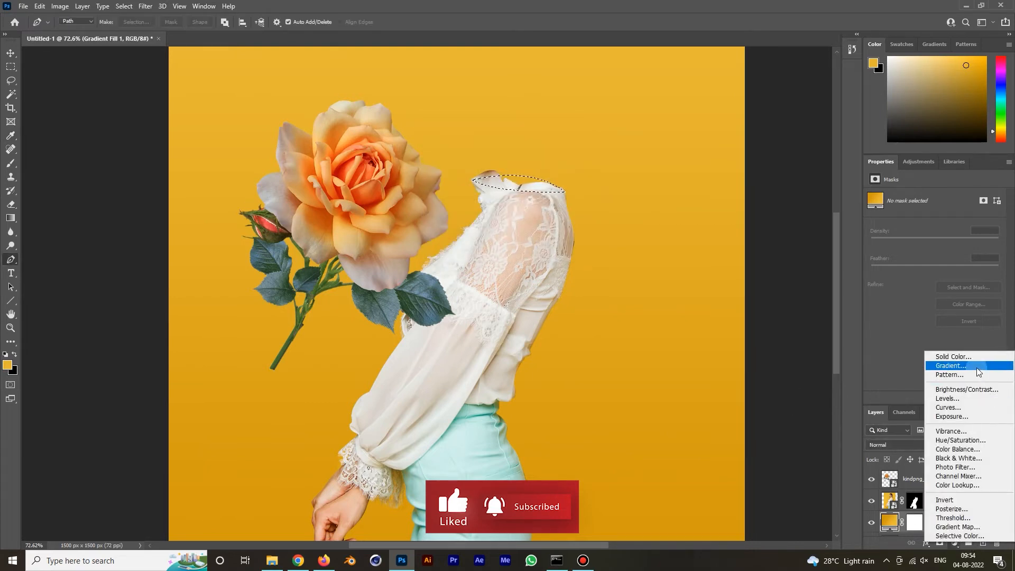
pyautogui.click(978, 369)
pyautogui.click(642, 115)
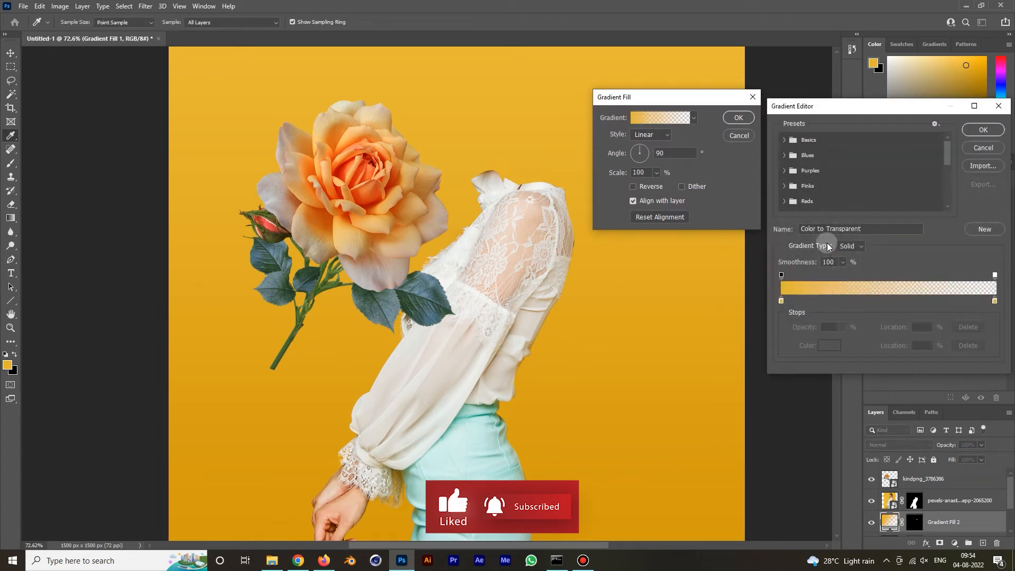
pyautogui.click(785, 140)
pyautogui.click(785, 172)
pyautogui.scroll(-3, 860, 176)
pyautogui.scroll(-3, 860, 176)
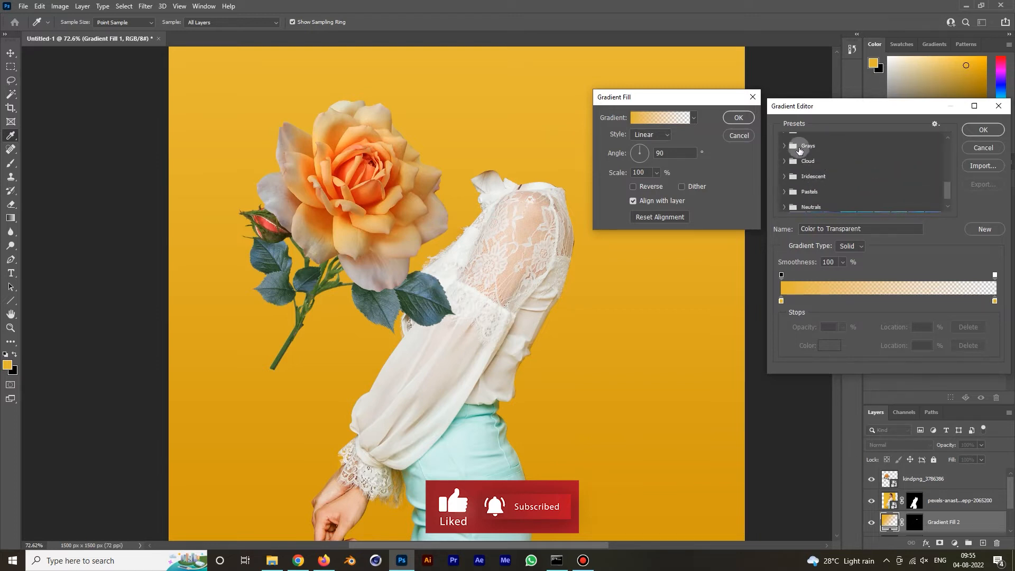
pyautogui.click(785, 146)
pyautogui.click(814, 163)
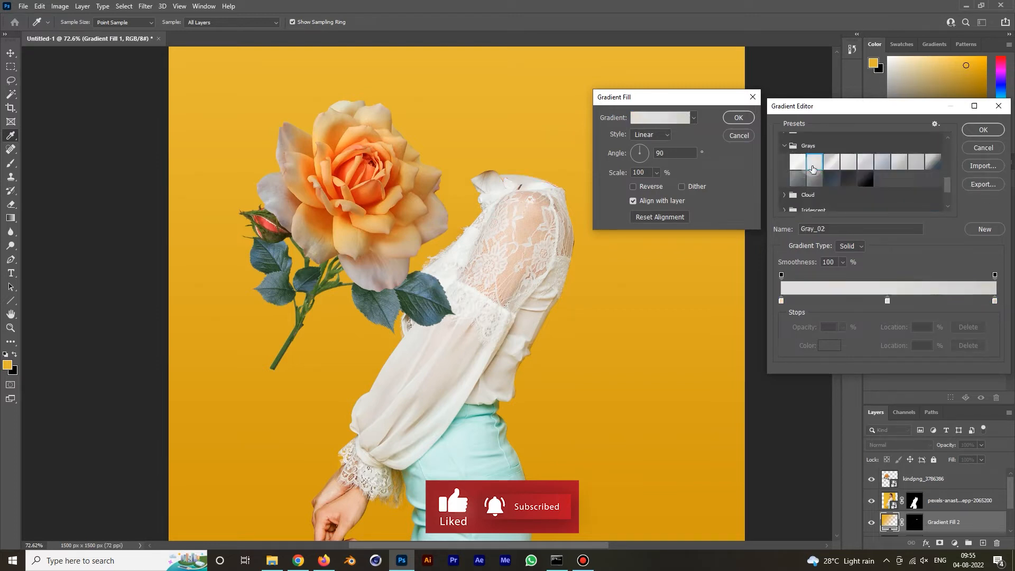
pyautogui.click(983, 130)
pyautogui.click(749, 116)
# Step: On the rose layer, start a Pen path along the petal edges above the bud and down towards the stem
pyautogui.press('p')
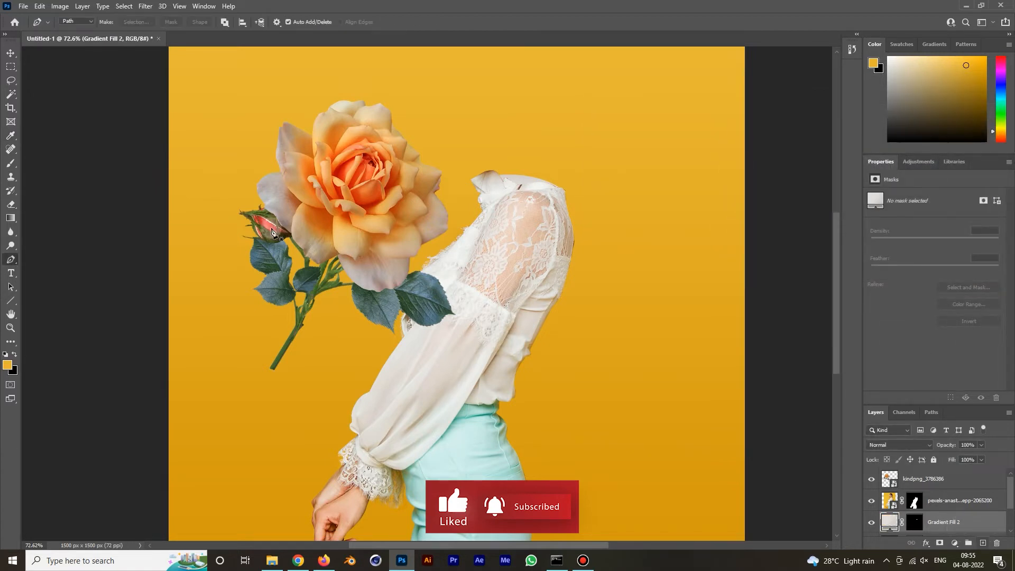
pyautogui.click(11, 53)
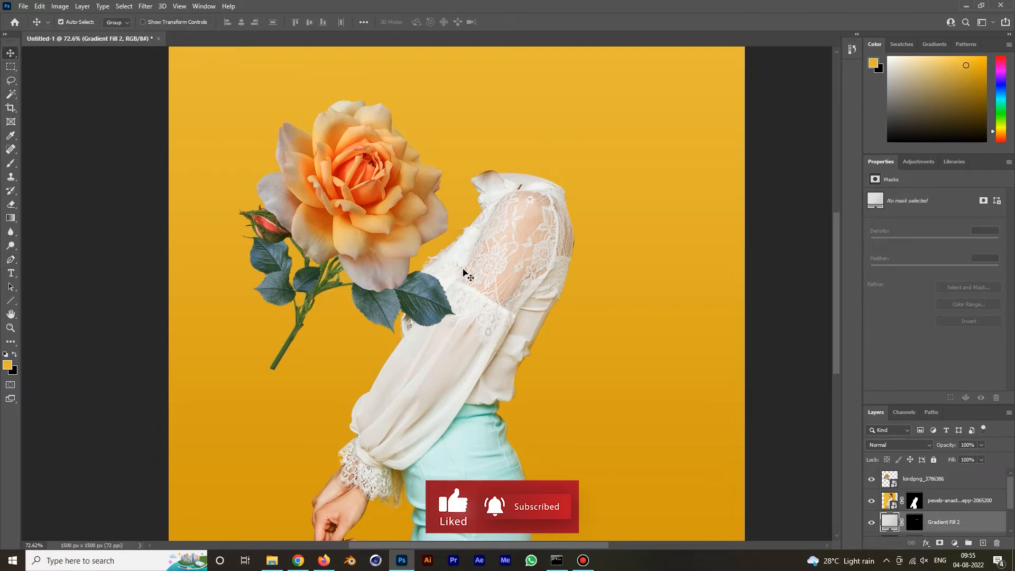
pyautogui.click(946, 484)
pyautogui.press('p')
pyautogui.scroll(5, 259, 188)
pyautogui.click(258, 174)
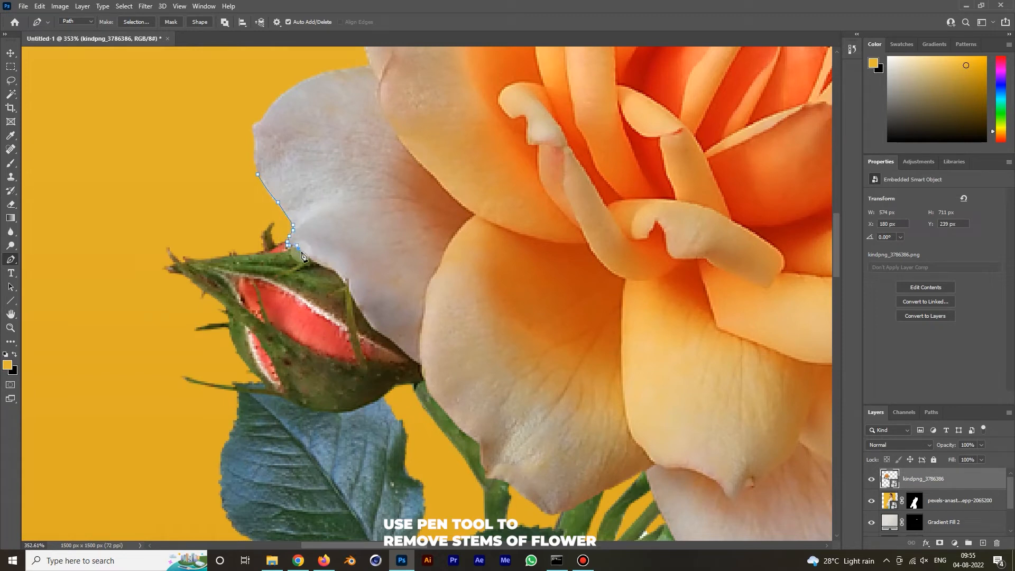
pyautogui.moveTo(345, 288)
pyautogui.mouseDown()
pyautogui.moveTo(365, 323)
pyautogui.moveTo(424, 371)
pyautogui.moveTo(445, 416)
pyautogui.mouseUp()
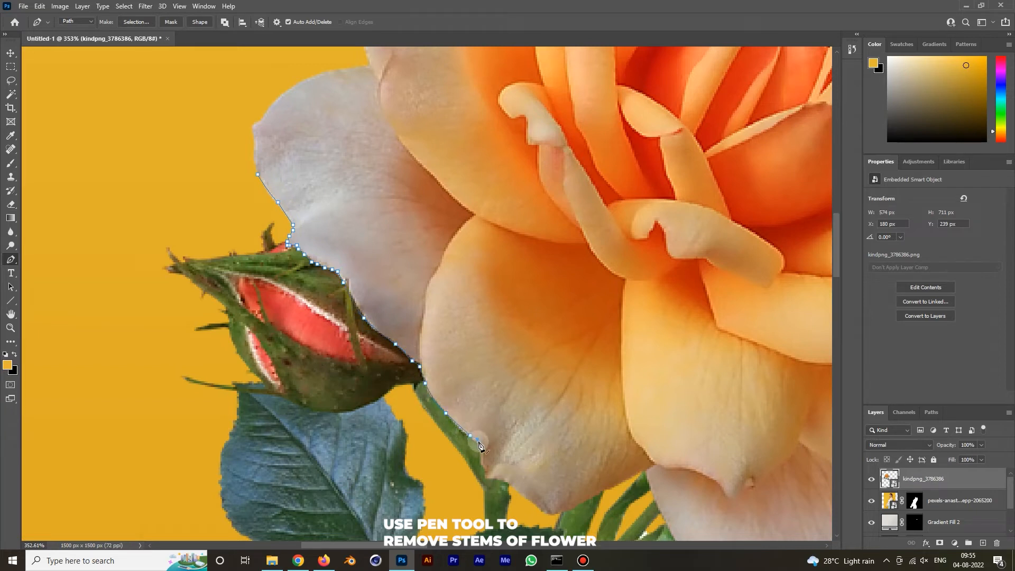
pyautogui.moveTo(499, 481)
pyautogui.mouseDown()
pyautogui.moveTo(517, 502)
pyautogui.moveTo(550, 514)
pyautogui.moveTo(622, 479)
pyautogui.moveTo(539, 214)
pyautogui.mouseUp()
# Step: Continue the Pen path along the rose's lower petals, past the stems and leaves, to the far side of the bottom petal
pyautogui.moveTo(599, 319); pyautogui.dragTo(632, 348)
pyautogui.click(636, 350)
pyautogui.moveTo(698, 372)
pyautogui.mouseDown()
pyautogui.moveTo(736, 375)
pyautogui.moveTo(714, 376)
pyautogui.mouseUp()
pyautogui.click(739, 380)
pyautogui.click(756, 371)
pyautogui.click(768, 365)
pyautogui.click(800, 370)
pyautogui.moveTo(800, 370); pyautogui.dragTo(455, 331)
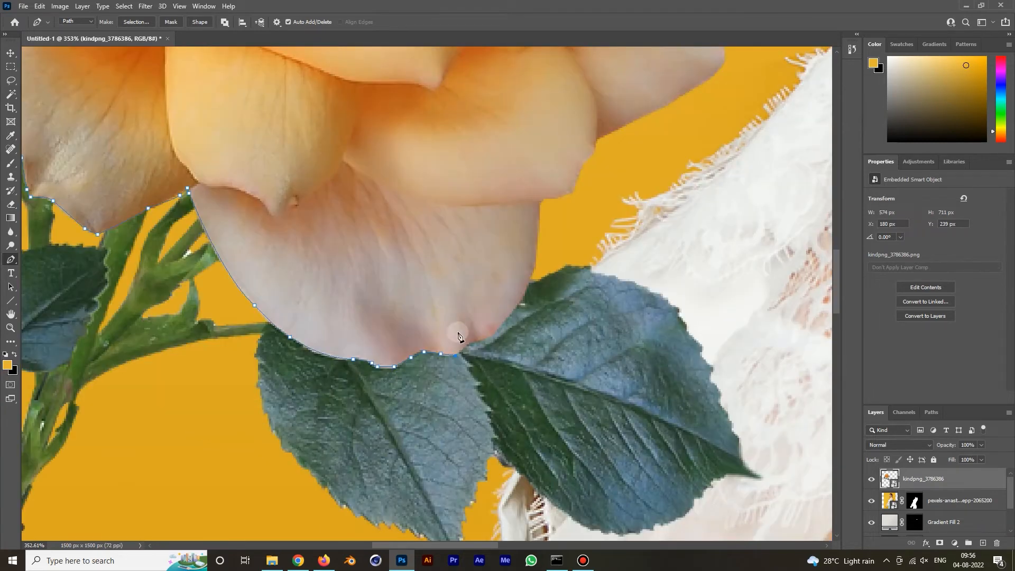
pyautogui.click(491, 333)
pyautogui.moveTo(519, 297); pyautogui.dragTo(519, 272)
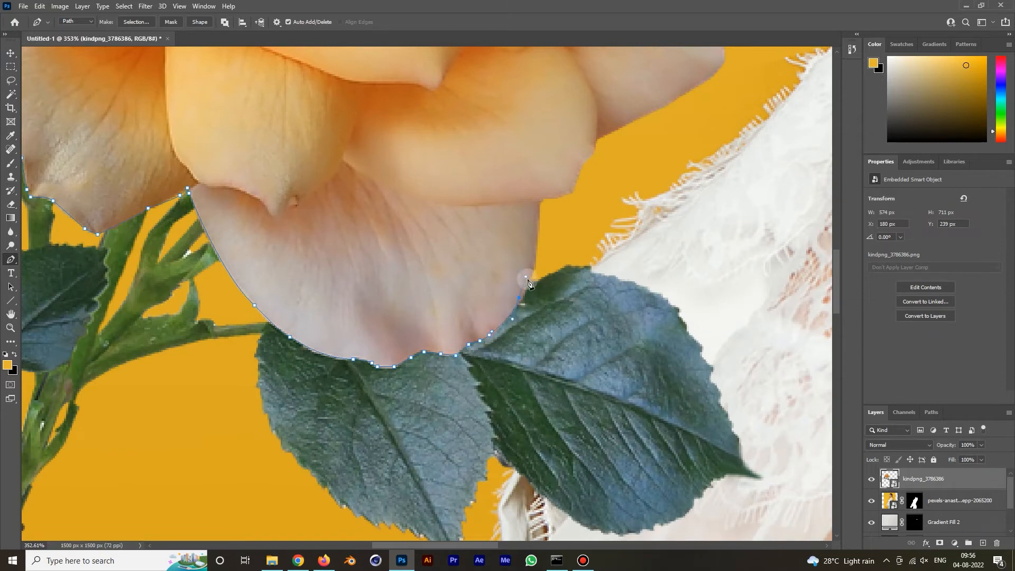
pyautogui.click(540, 201)
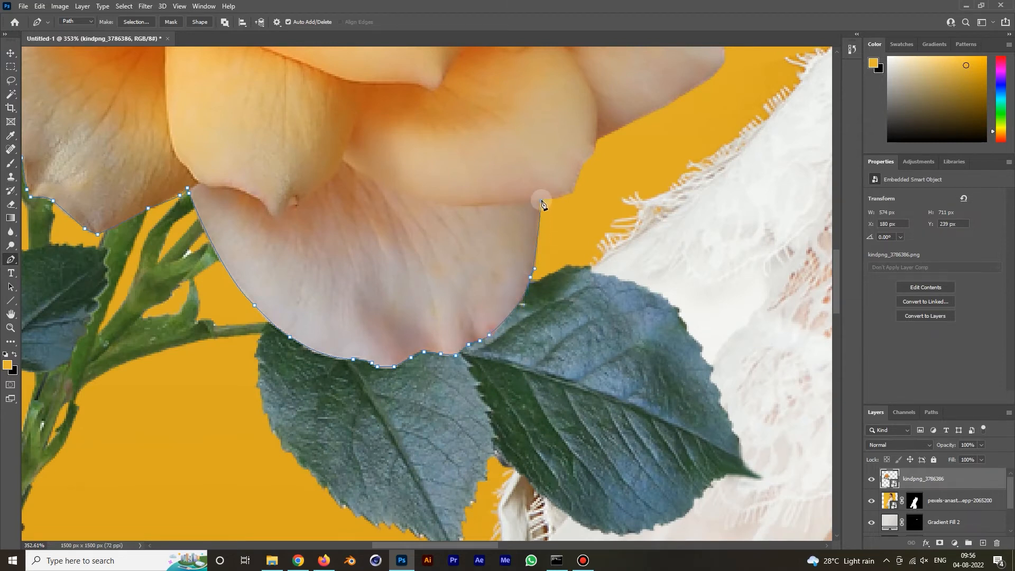
# Step: Loop the Pen path widely around the leaves, stem and bud back towards its starting point beside the outer petal
pyautogui.scroll(-5, 646, 225)
pyautogui.click(719, 254)
pyautogui.click(728, 377)
pyautogui.click(543, 471)
pyautogui.click(297, 495)
pyautogui.click(245, 200)
pyautogui.click(306, 105)
pyautogui.click(348, 105)
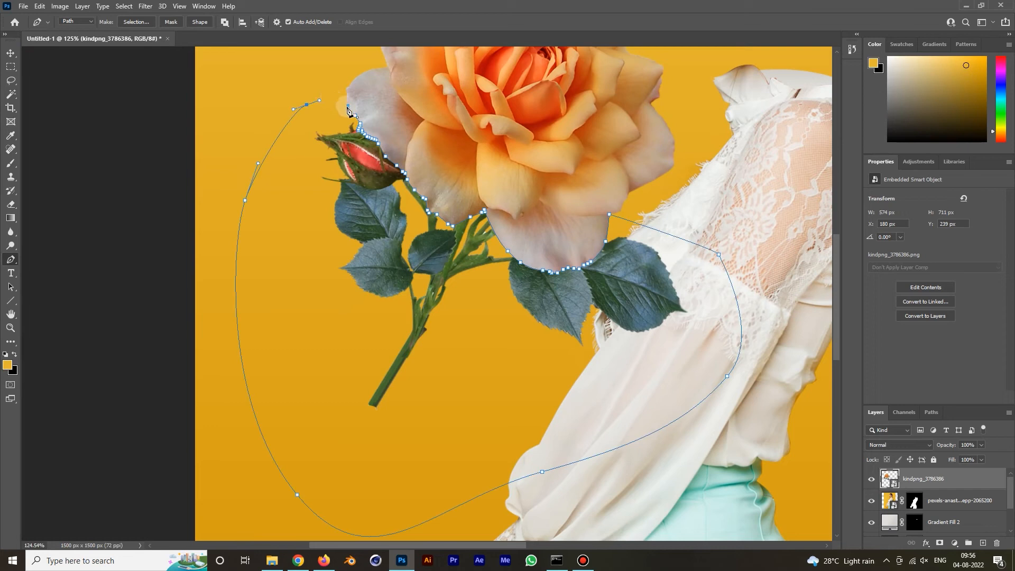
# Step: Convert the path to a selection and hide the stem, leaves and bud with an inverted layer mask on the rose
pyautogui.click(135, 21)
pyautogui.press('Return')
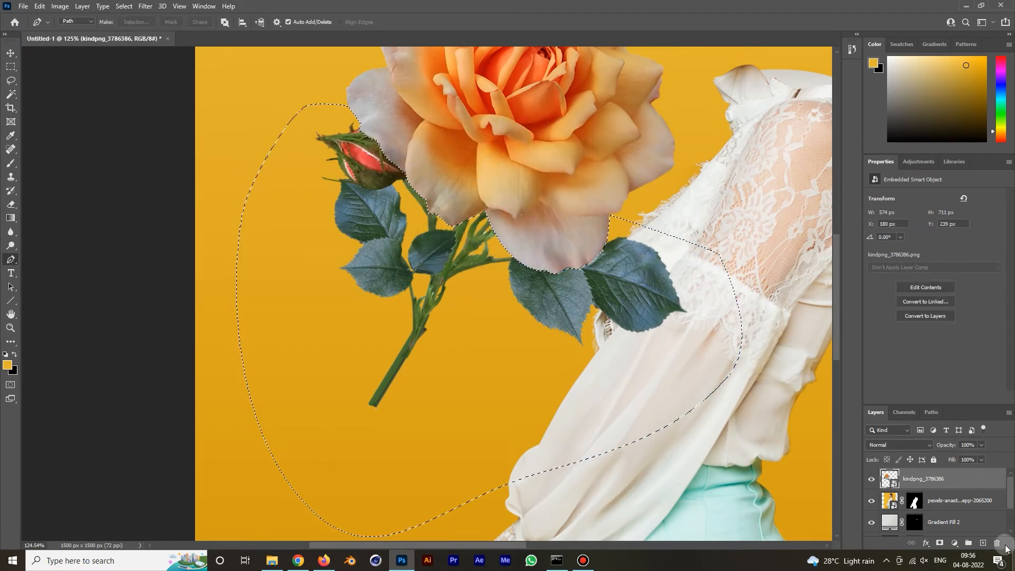
pyautogui.click(939, 544)
pyautogui.hotkey('ctrl', 'i')
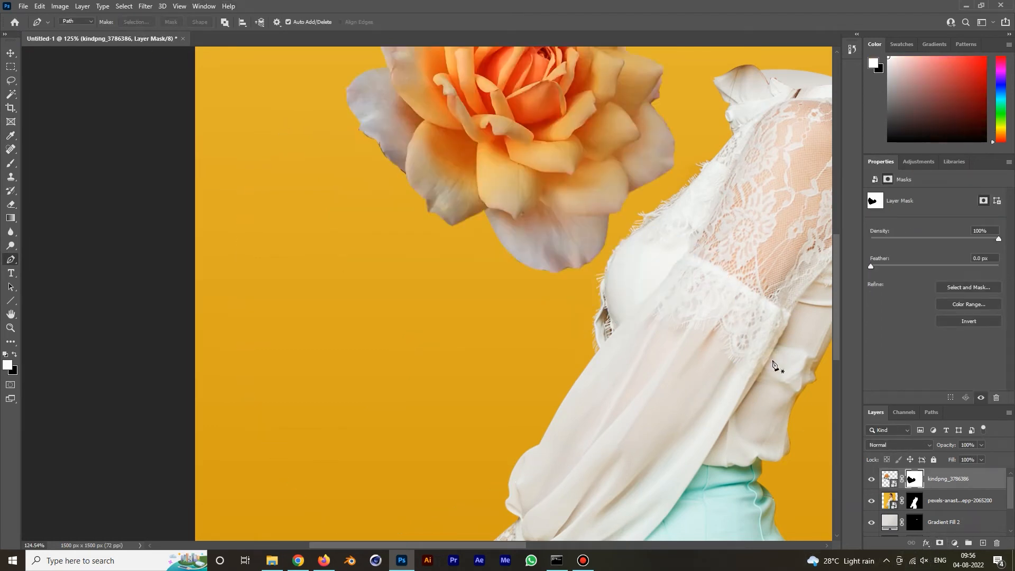
# Step: Move the stemless rose above the woman's collar in place of her head
pyautogui.press('v')
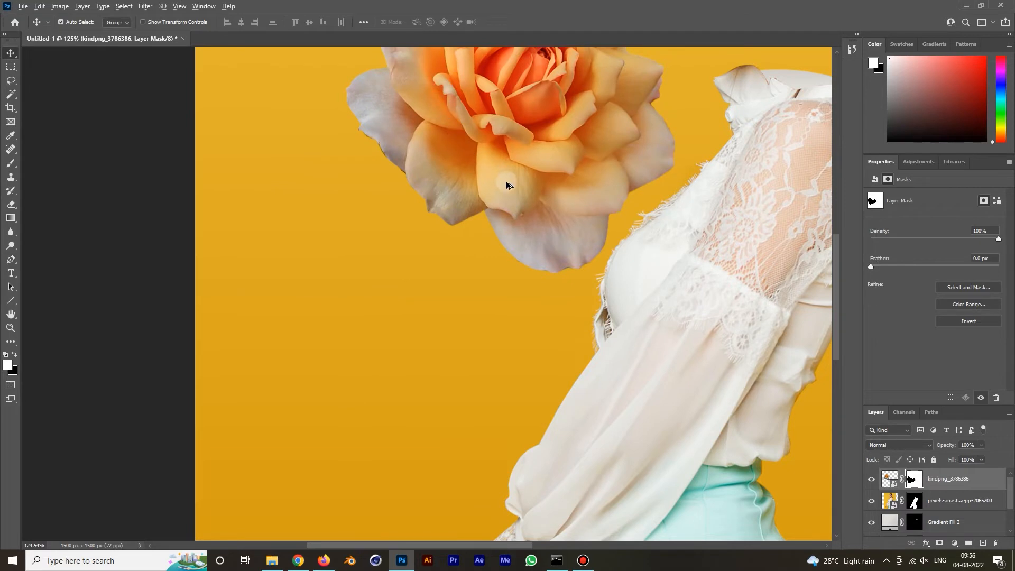
pyautogui.hotkey('ctrl', '0')
pyautogui.moveTo(369, 252); pyautogui.dragTo(490, 200)
# Step: Scale the rose to 59.91%, rotate it to -38.02°, and seat it on the blouse's collar
pyautogui.hotkey('ctrl', 't')
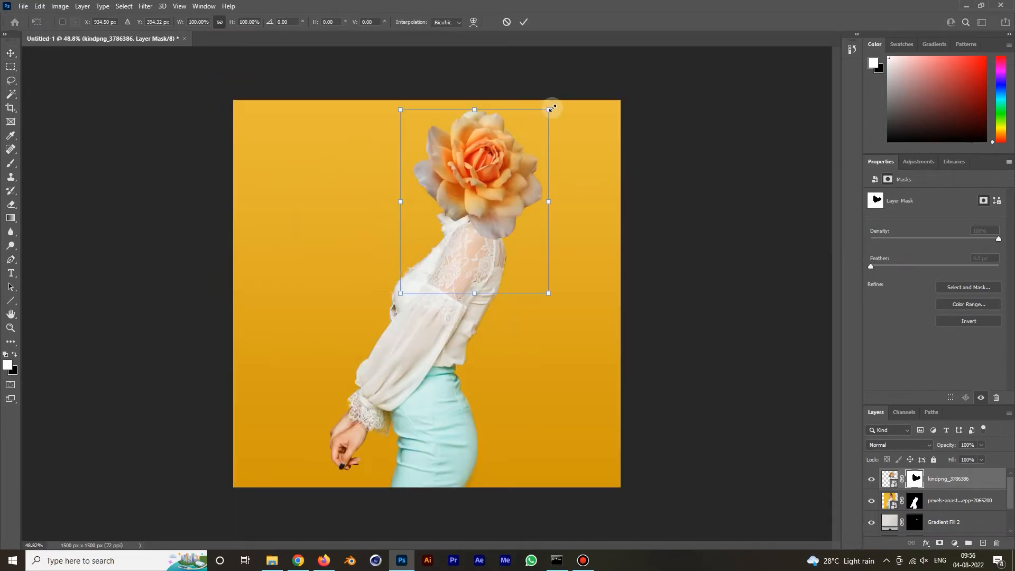
pyautogui.moveTo(550, 109); pyautogui.dragTo(467, 205)
pyautogui.moveTo(415, 256); pyautogui.dragTo(461, 202)
pyautogui.moveTo(519, 301); pyautogui.dragTo(571, 231)
pyautogui.moveTo(466, 203)
pyautogui.mouseDown()
pyautogui.moveTo(435, 188)
pyautogui.moveTo(478, 187)
pyautogui.moveTo(467, 204)
pyautogui.moveTo(478, 201)
pyautogui.mouseUp()
pyautogui.moveTo(578, 221); pyautogui.dragTo(567, 239)
pyautogui.moveTo(468, 206); pyautogui.dragTo(465, 201)
pyautogui.moveTo(542, 245)
pyautogui.mouseDown()
pyautogui.moveTo(560, 235)
pyautogui.moveTo(561, 247)
pyautogui.mouseUp()
pyautogui.moveTo(509, 203); pyautogui.dragTo(502, 208)
pyautogui.moveTo(533, 238); pyautogui.dragTo(572, 212)
pyautogui.moveTo(500, 218); pyautogui.dragTo(572, 194)
pyautogui.moveTo(475, 204); pyautogui.dragTo(480, 185)
pyautogui.moveTo(596, 205); pyautogui.dragTo(578, 178)
pyautogui.moveTo(472, 226); pyautogui.dragTo(476, 225)
pyautogui.moveTo(582, 192); pyautogui.dragTo(546, 201)
pyautogui.moveTo(483, 181); pyautogui.dragTo(509, 204)
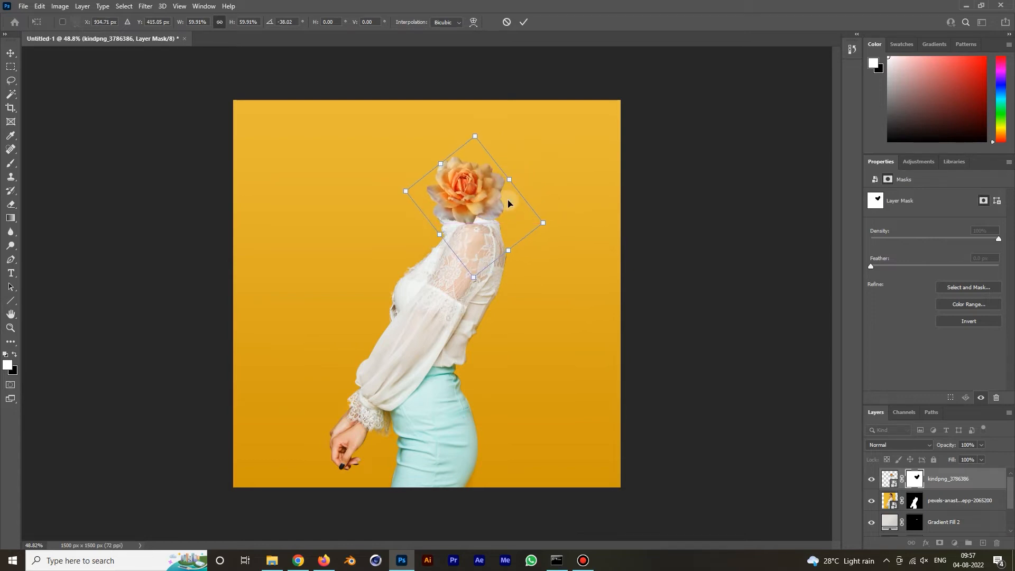
pyautogui.press('Return')
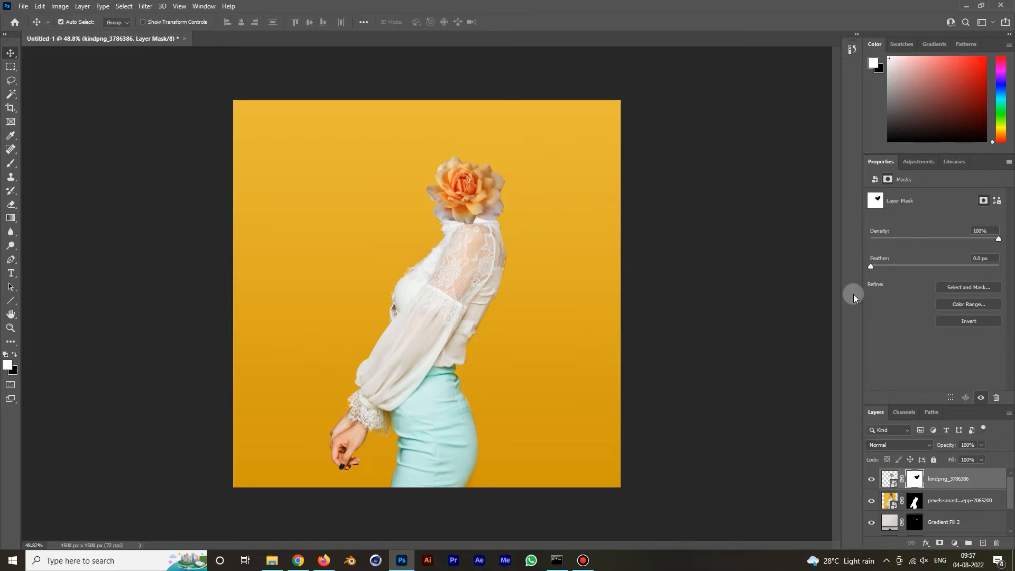
# Step: Lower the rose layer's opacity to 59%
pyautogui.click(982, 446)
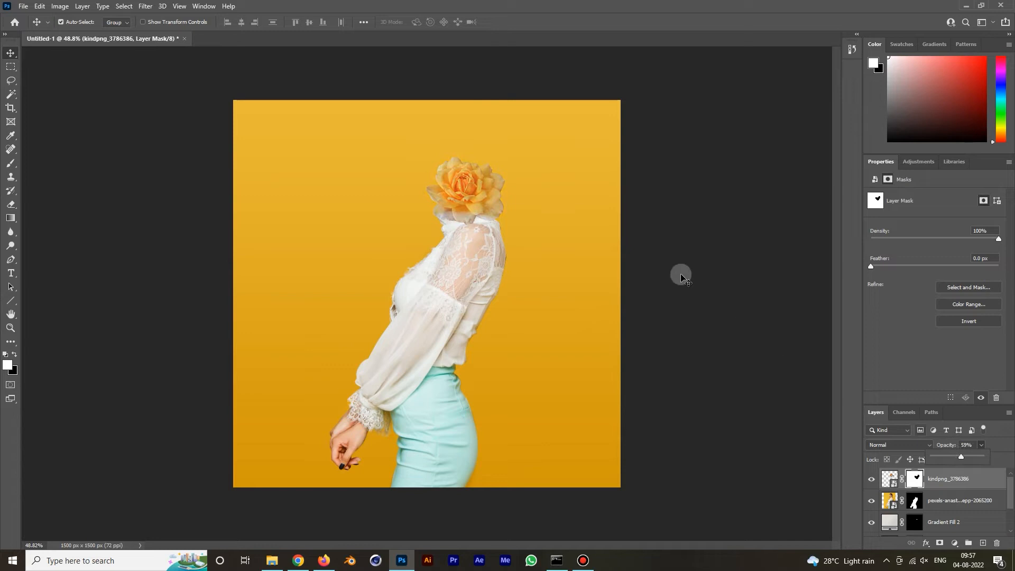
pyautogui.scroll(3, 457, 210)
pyautogui.scroll(4, 457, 211)
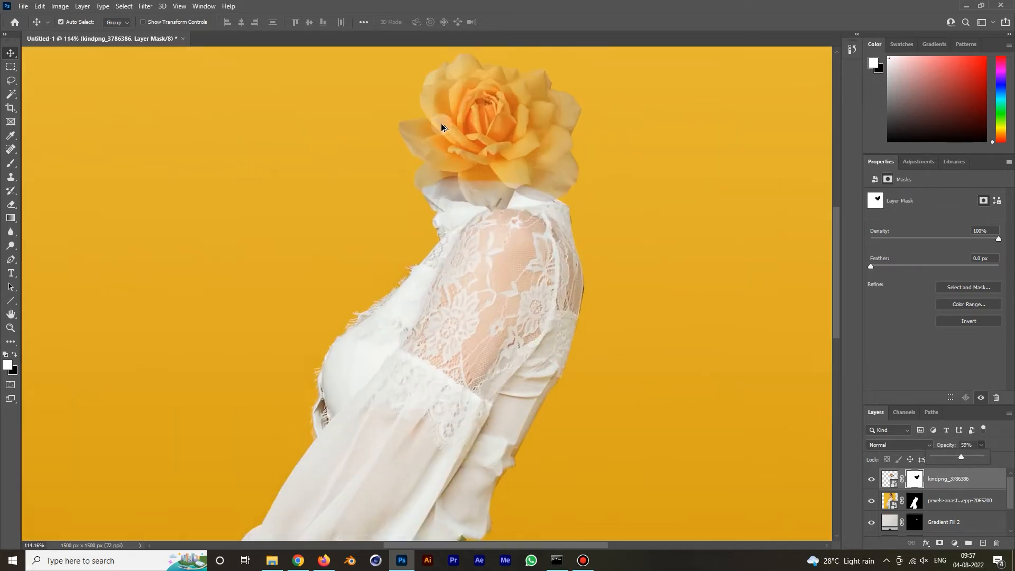
pyautogui.click(941, 544)
pyautogui.hotkey('ctrl', 'z')
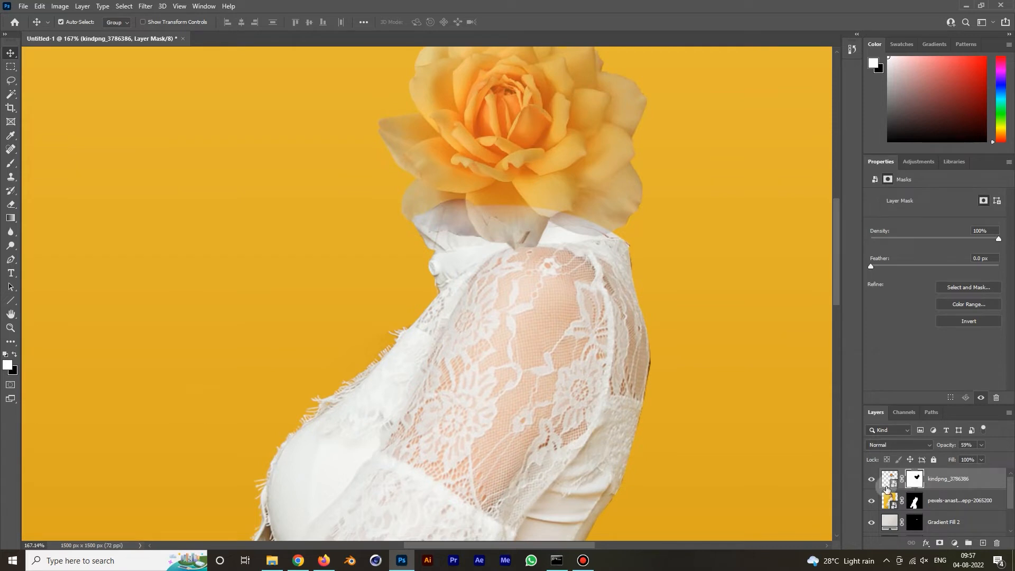
# Step: Paint black with a small soft brush on the rose's mask to uncover the collar's front edge, and restore the layer's opacity to 100%
pyautogui.press('b')
pyautogui.press('[')
pyautogui.press('[')
pyautogui.press('[')
pyautogui.press('[')
pyautogui.press('[')
pyautogui.press('[')
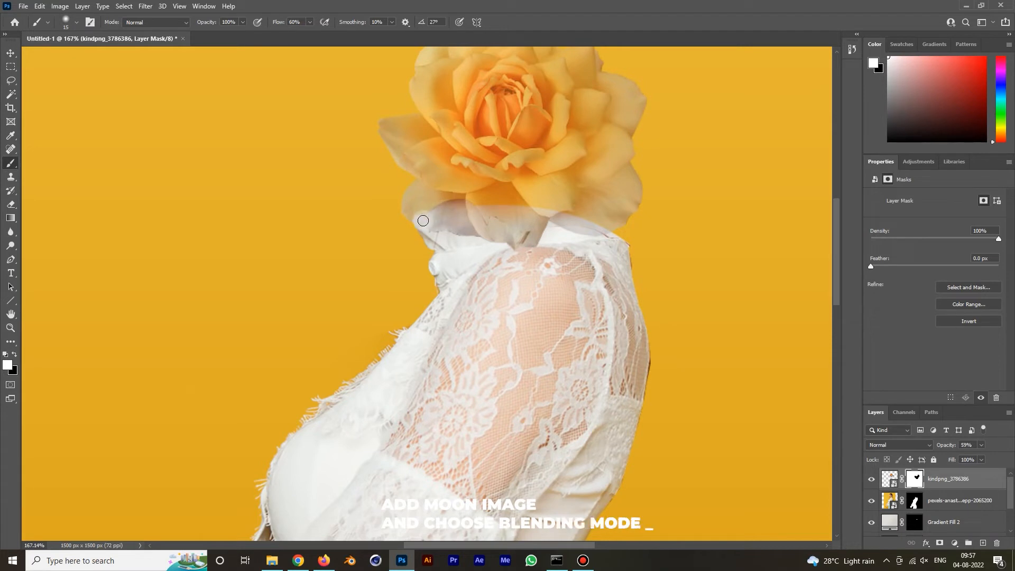
pyautogui.click(15, 354)
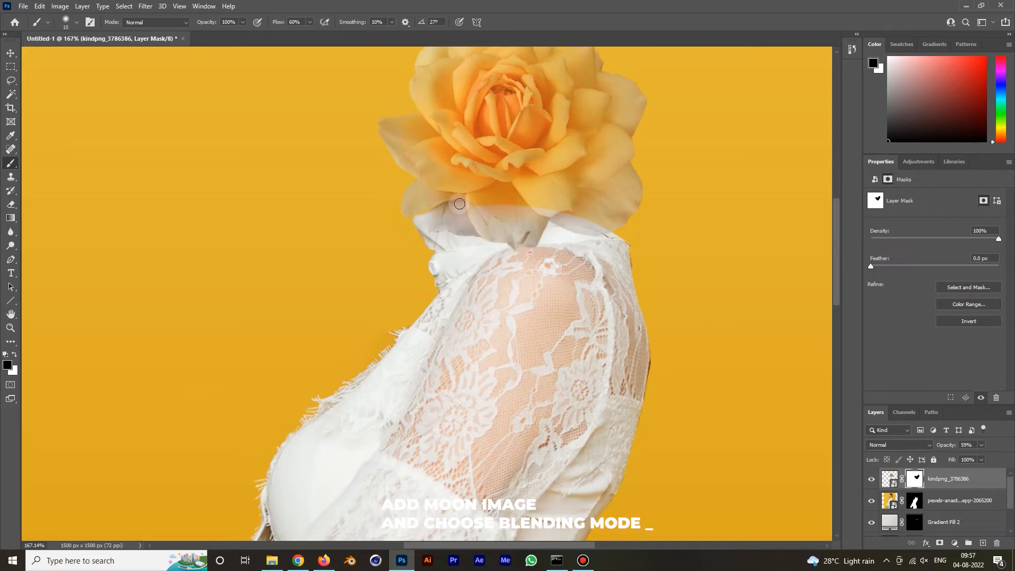
pyautogui.moveTo(430, 227)
pyautogui.mouseDown()
pyautogui.moveTo(461, 226)
pyautogui.moveTo(434, 224)
pyautogui.mouseUp()
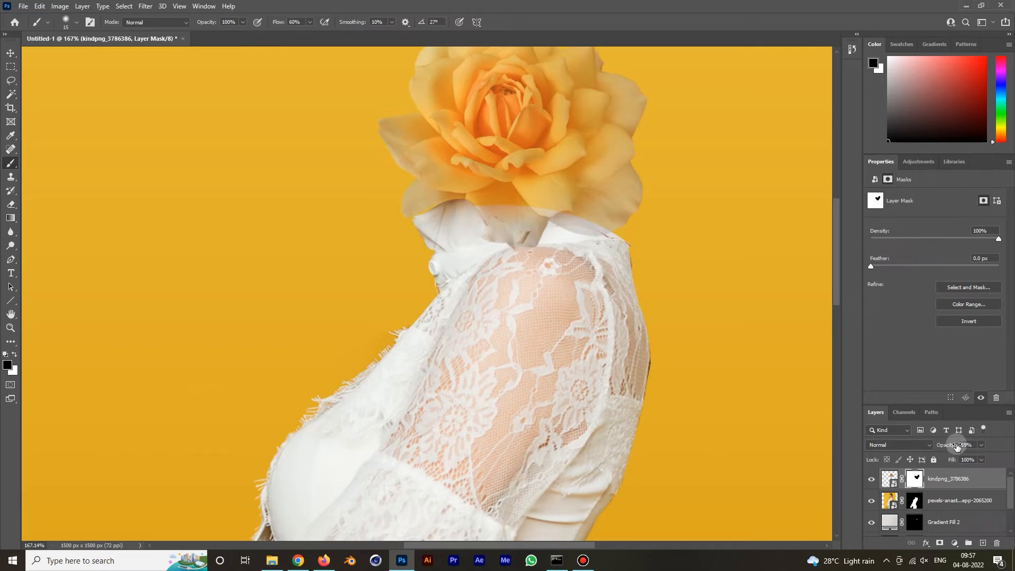
pyautogui.moveTo(984, 457); pyautogui.dragTo(1012, 457)
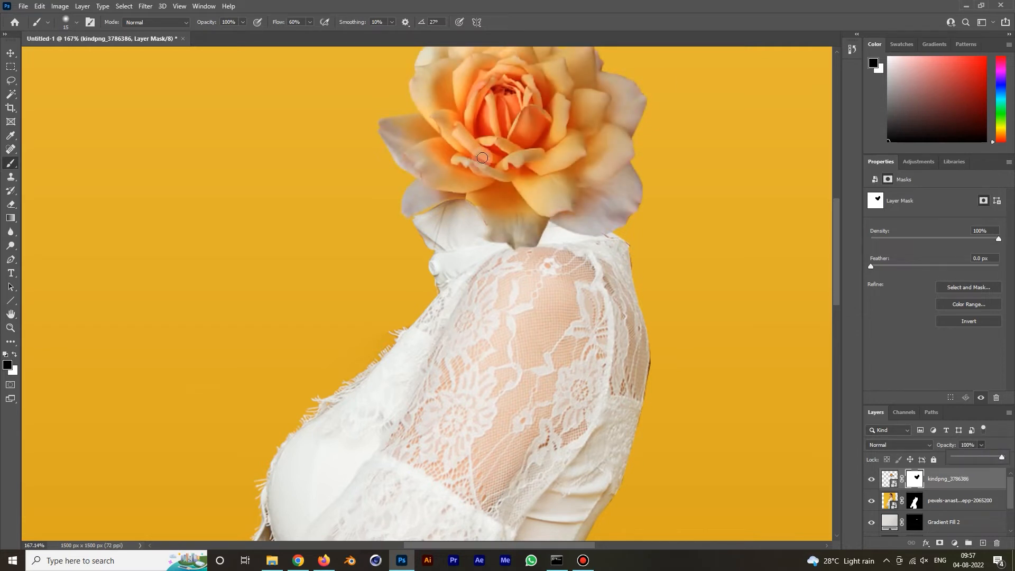
pyautogui.press('v')
pyautogui.moveTo(481, 142); pyautogui.dragTo(482, 143)
pyautogui.hotkey('ctrl', 'z')
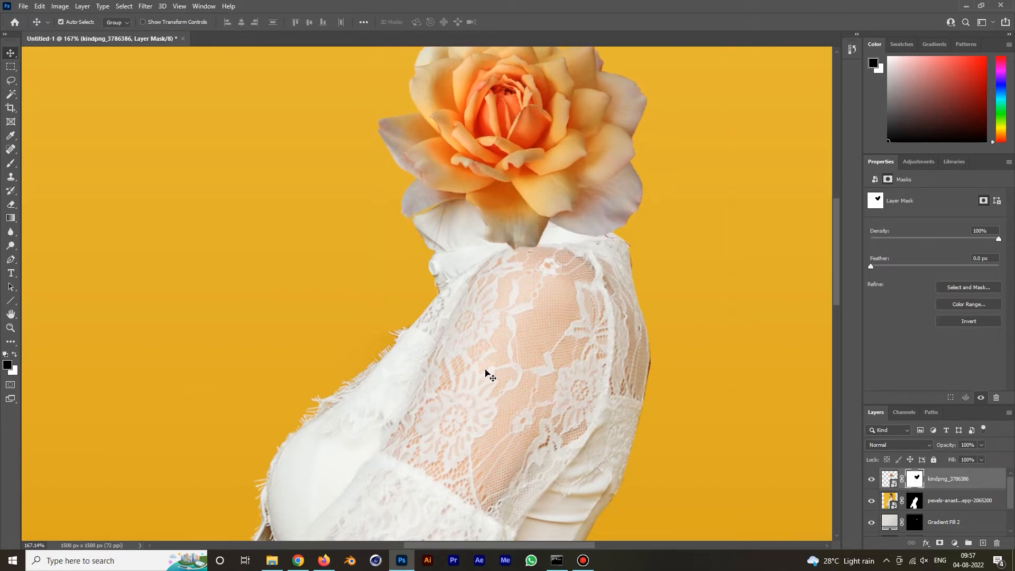
# Step: Paint white on the rose's mask to bring back the lower petals over the blouse's collar
pyautogui.press('b')
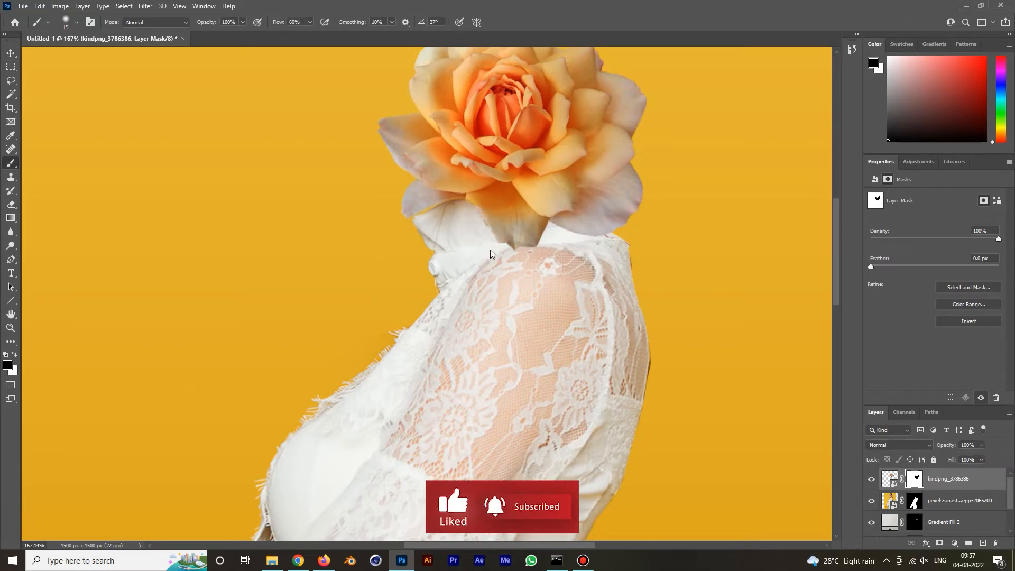
pyautogui.click(15, 355)
pyautogui.click(400, 199)
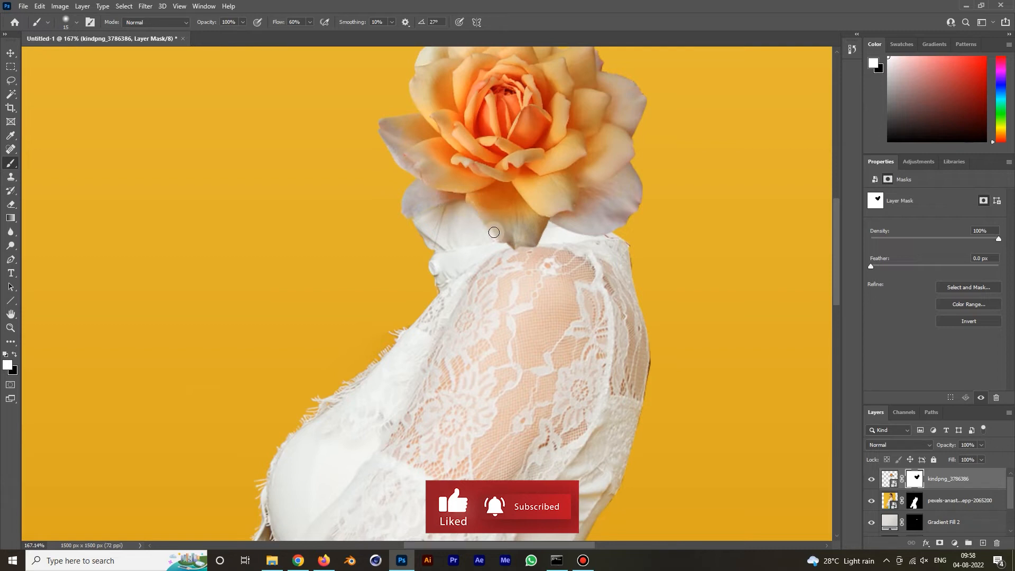
pyautogui.moveTo(519, 234); pyautogui.dragTo(517, 234)
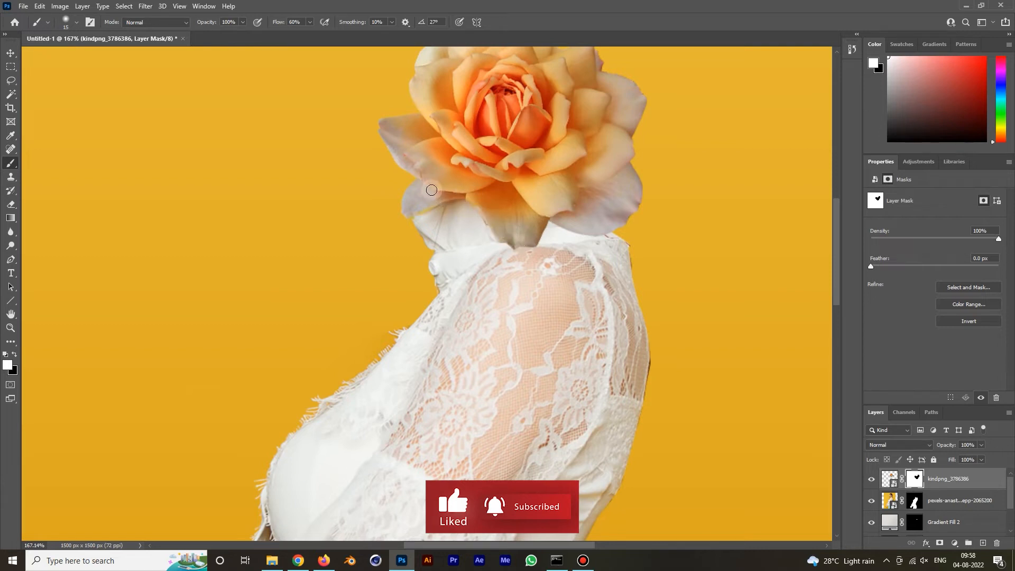
pyautogui.moveTo(430, 209); pyautogui.dragTo(458, 197)
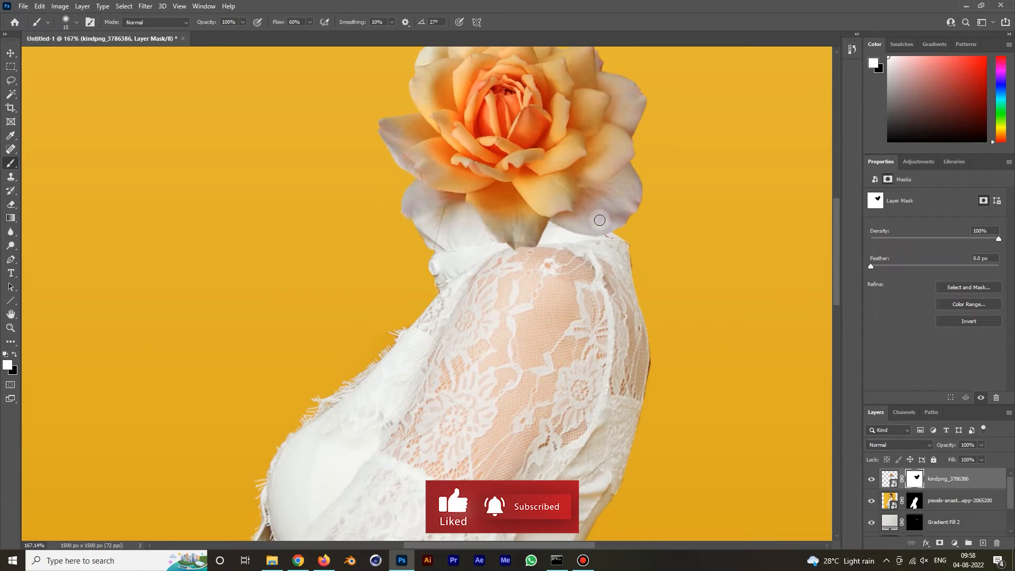
pyautogui.scroll(-3, 573, 212)
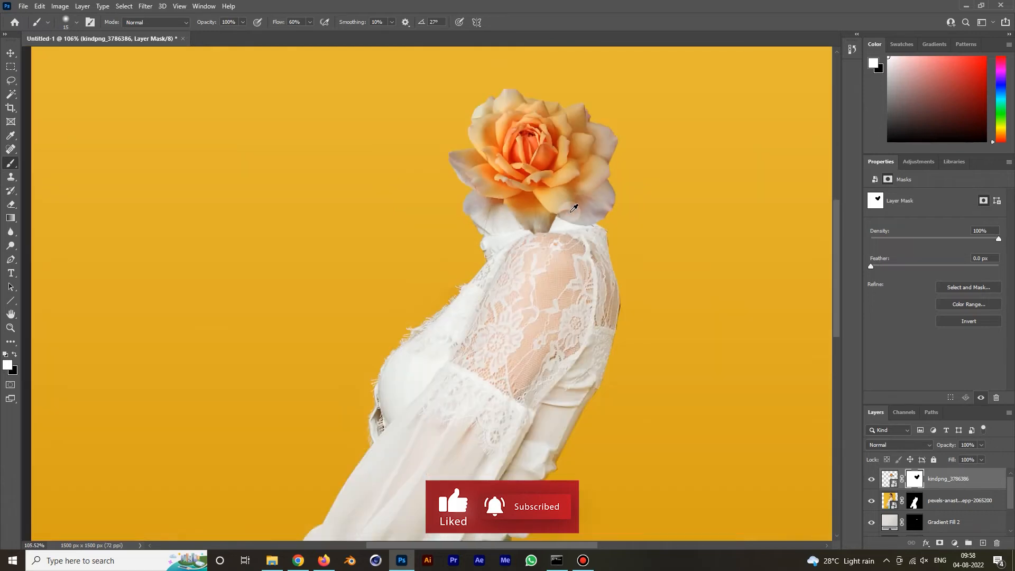
# Step: Enlarge the rose slightly and reposition it over the woman's collar
pyautogui.press('v')
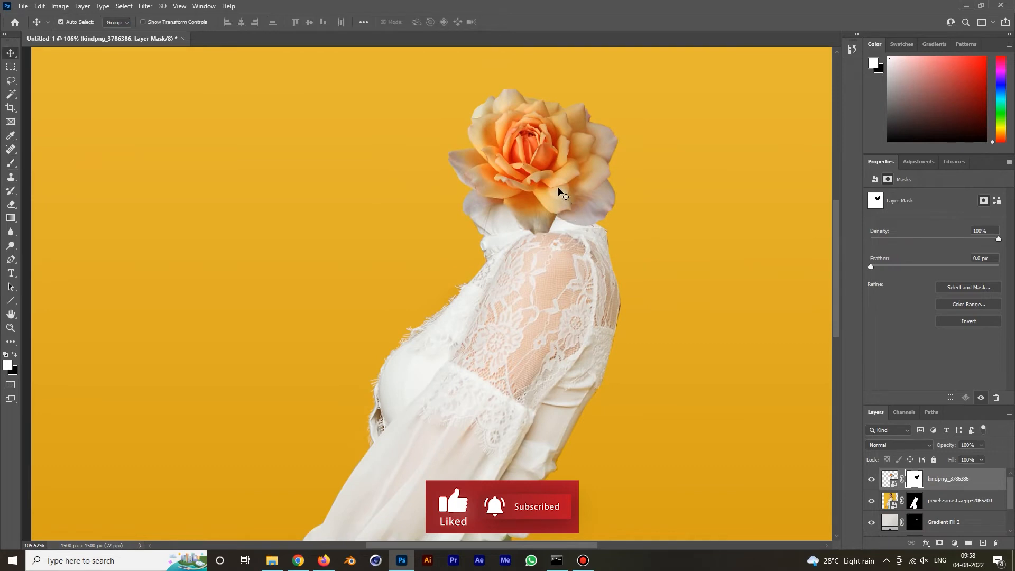
pyautogui.scroll(-3, 573, 247)
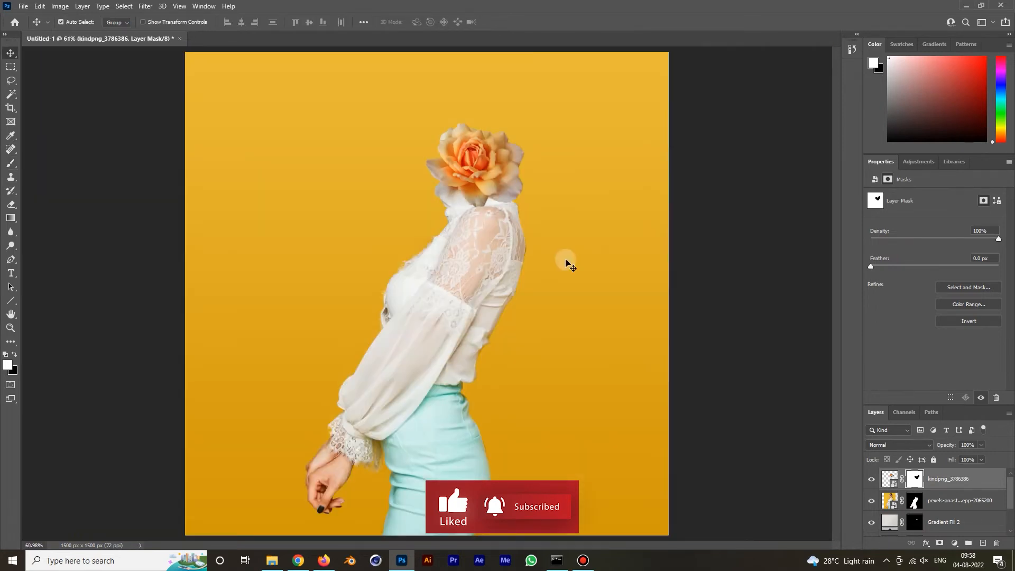
pyautogui.hotkey('ctrl', 't')
pyautogui.moveTo(560, 118); pyautogui.dragTo(565, 110)
pyautogui.moveTo(484, 148); pyautogui.dragTo(503, 159)
pyautogui.press('Return')
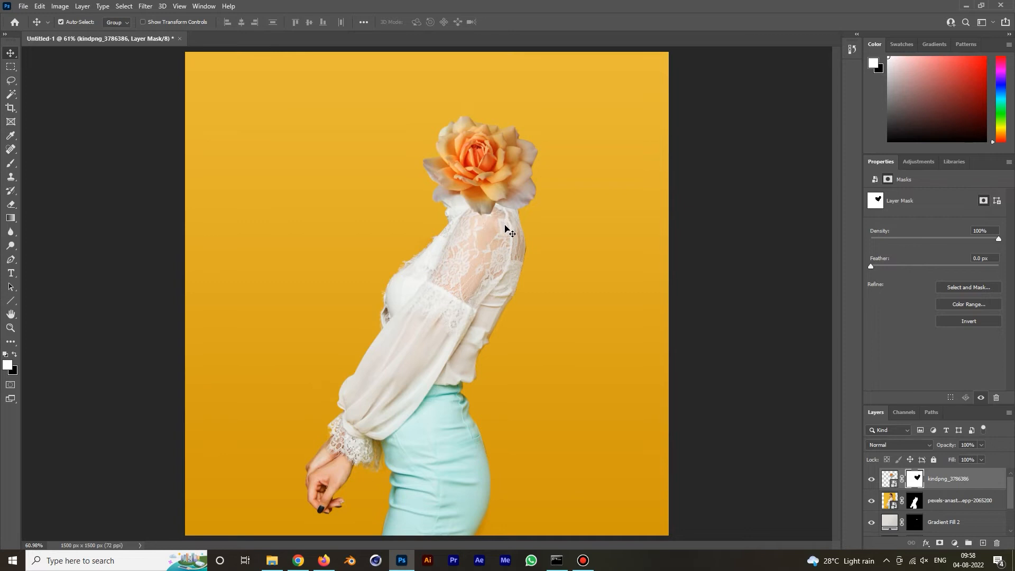
pyautogui.scroll(-2, 465, 322)
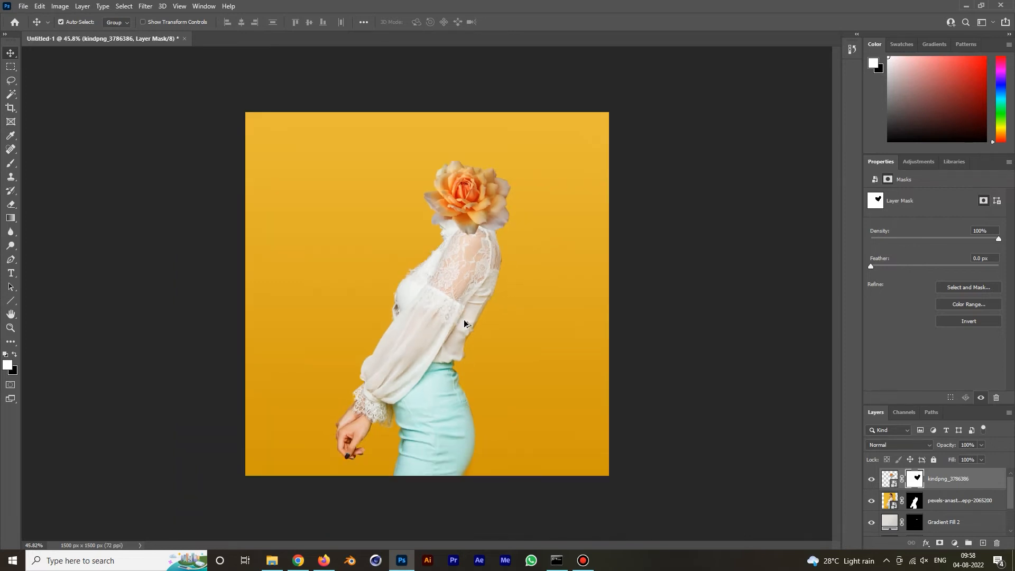
pyautogui.scroll(1, 434, 345)
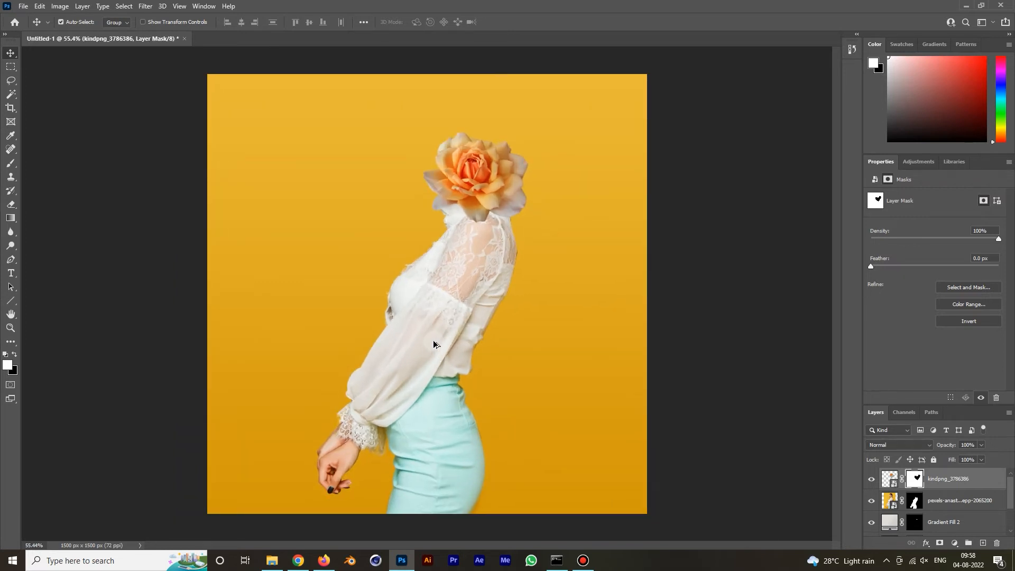
# Step: Place 8white.png from the Flowers folder of Collage 1 into the Photoshop collage
pyautogui.click(272, 561)
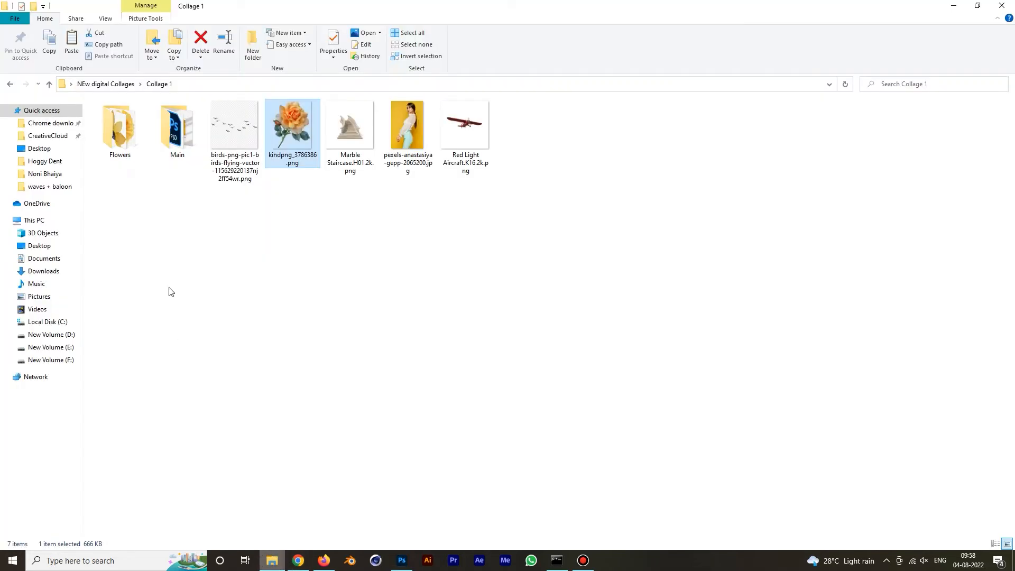
pyautogui.doubleClick(127, 143)
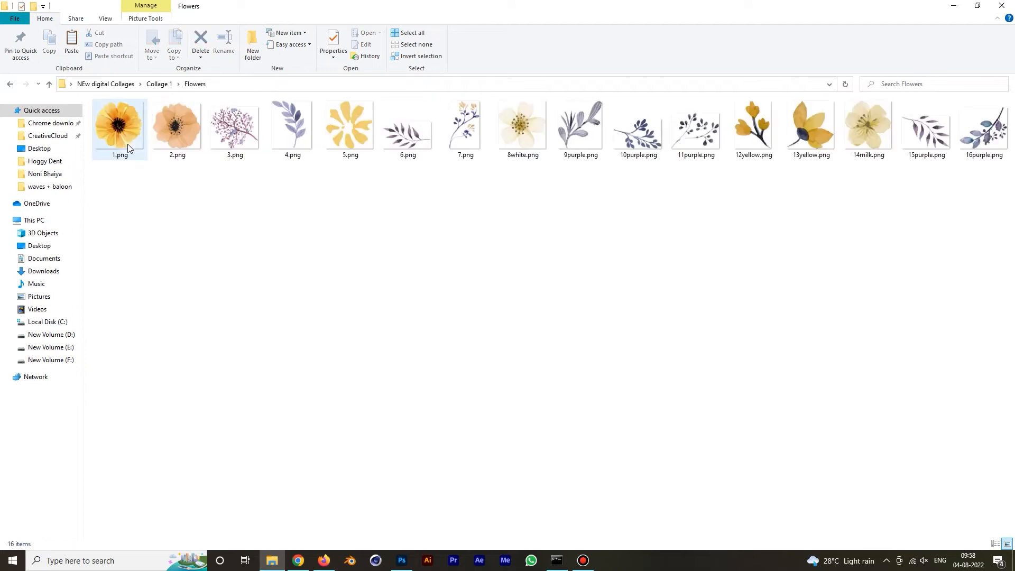
pyautogui.click(518, 126)
pyautogui.click(522, 239)
pyautogui.click(526, 125)
pyautogui.moveTo(526, 125); pyautogui.dragTo(406, 565)
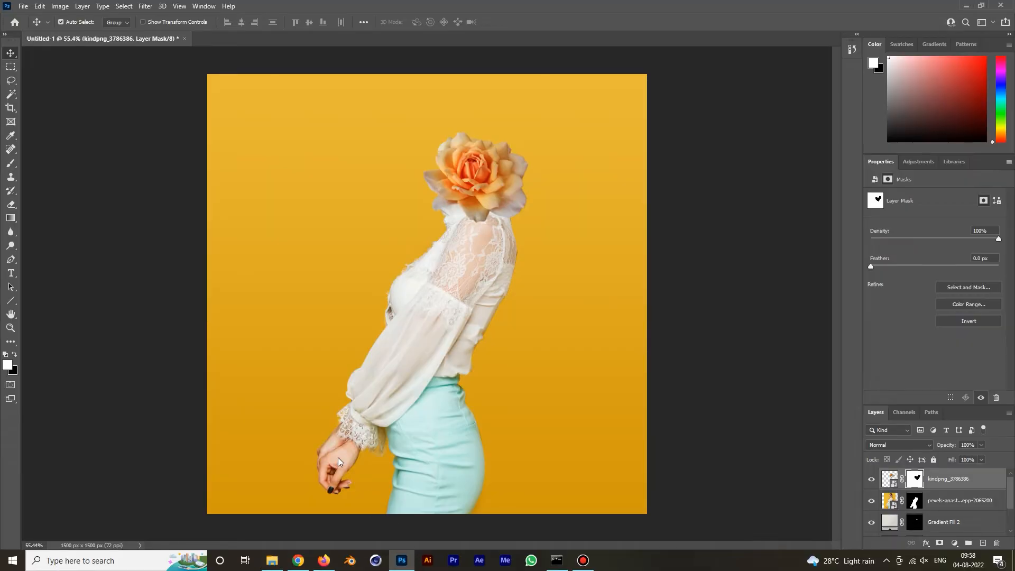
pyautogui.moveTo(337, 458); pyautogui.dragTo(338, 458)
# Step: Scale the white flower to 177.79% and position it over the woman's hands
pyautogui.moveTo(484, 353); pyautogui.dragTo(563, 444)
pyautogui.moveTo(497, 335); pyautogui.dragTo(370, 451)
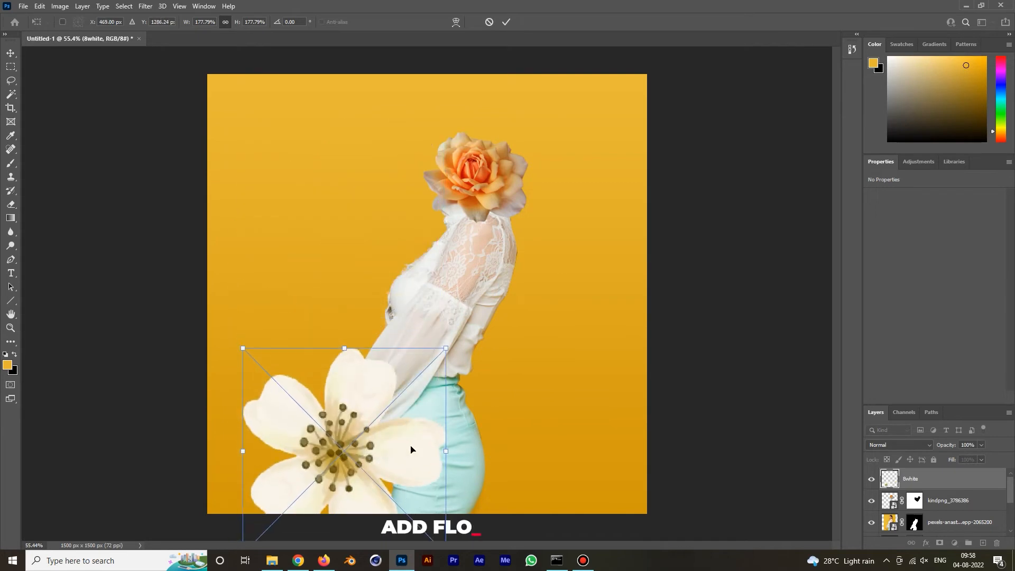
pyautogui.press('Return')
# Step: Move the 8white layer beneath the woman's layer and shift the flower behind her hands and lace cuff
pyautogui.moveTo(967, 482); pyautogui.dragTo(967, 539)
pyautogui.moveTo(313, 423); pyautogui.dragTo(352, 307)
pyautogui.moveTo(327, 400); pyautogui.dragTo(342, 405)
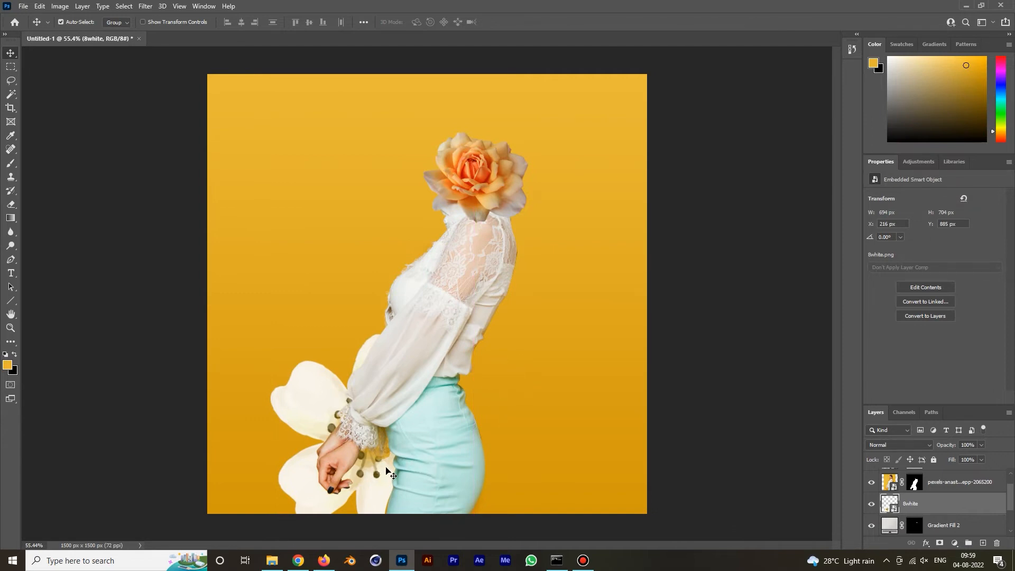
# Step: Select the photo's yellow background around the lace cuff and hands with the Magic Wand, mask it out of the woman's layer, and deselect
pyautogui.scroll(5, 379, 465)
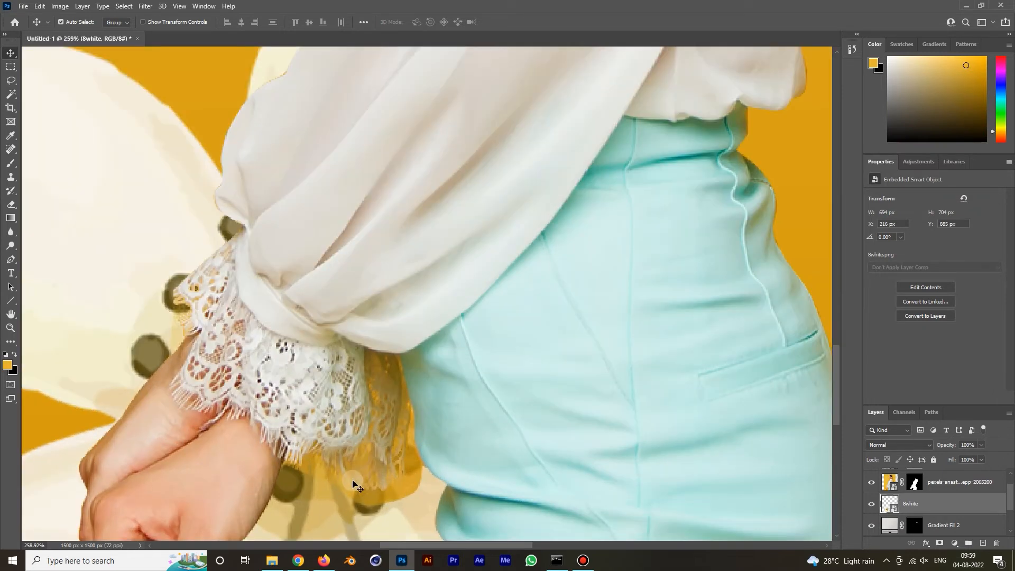
pyautogui.click(896, 485)
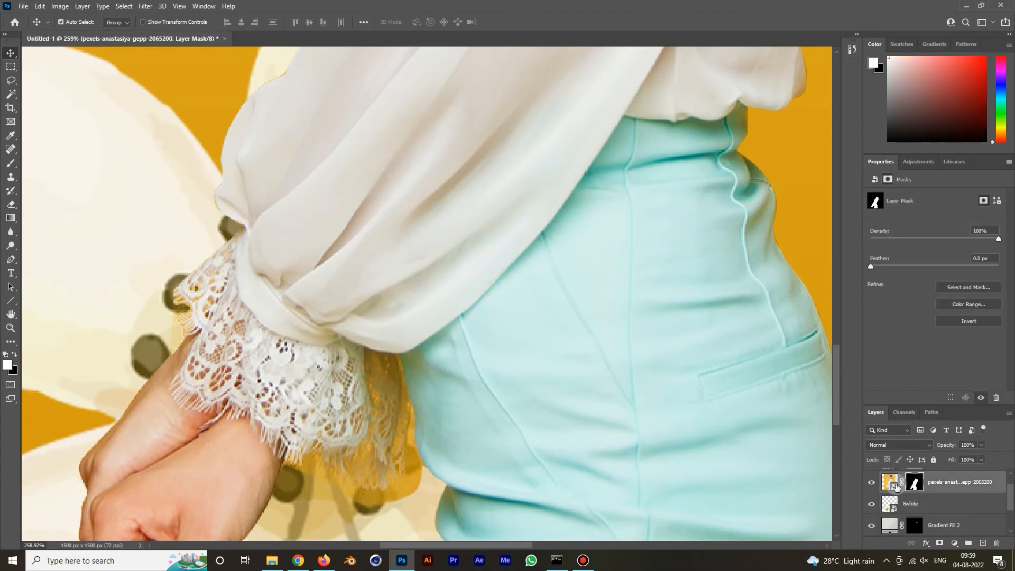
pyautogui.click(891, 483)
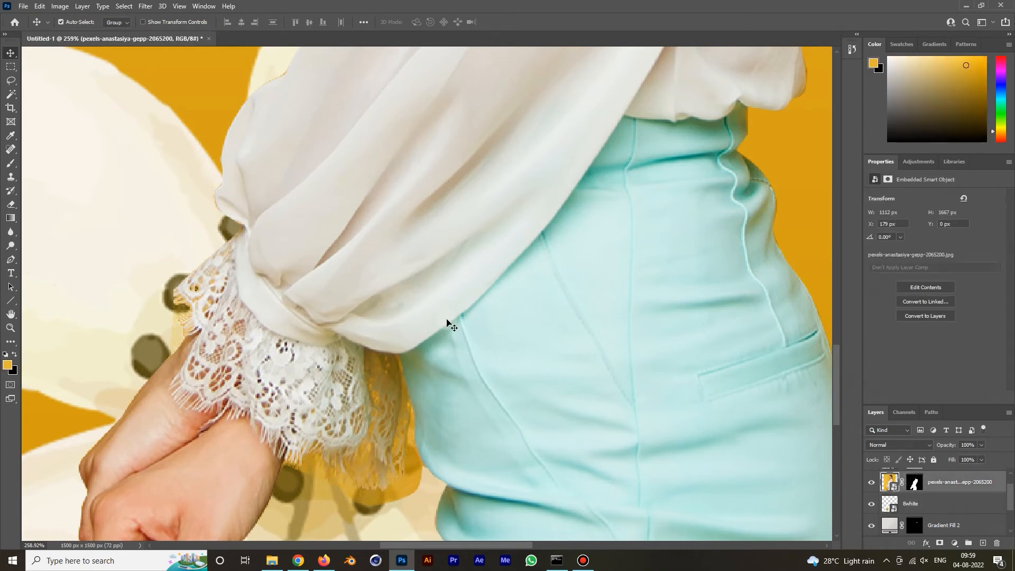
pyautogui.click(12, 96)
pyautogui.click(411, 480)
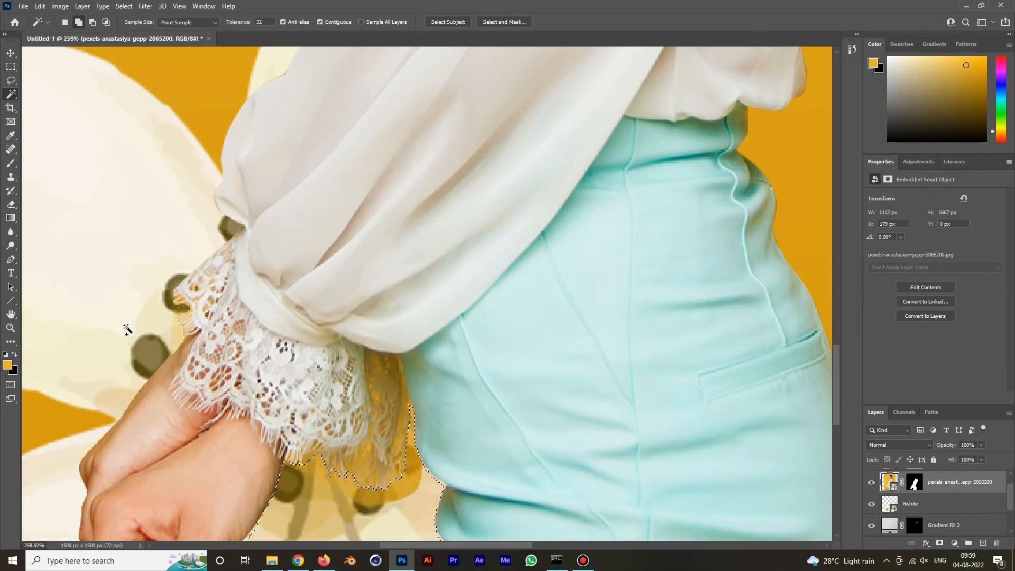
pyautogui.click(180, 340)
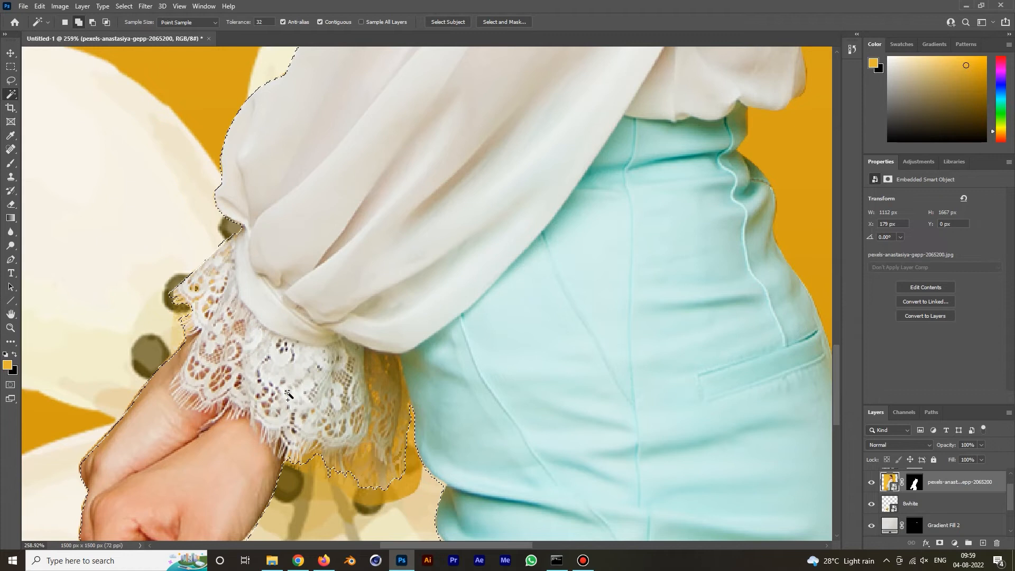
pyautogui.click(915, 483)
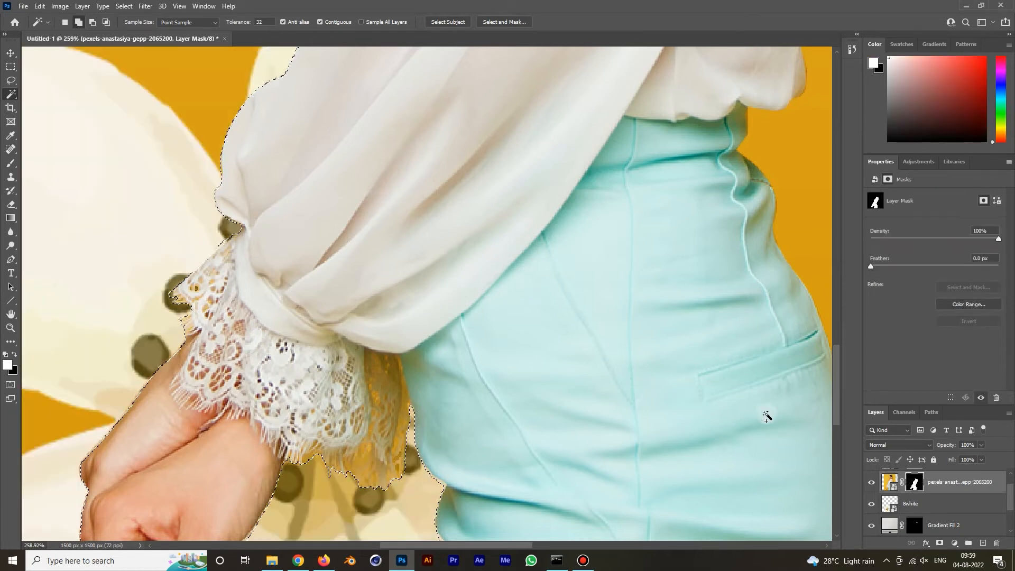
pyautogui.scroll(-8, 766, 414)
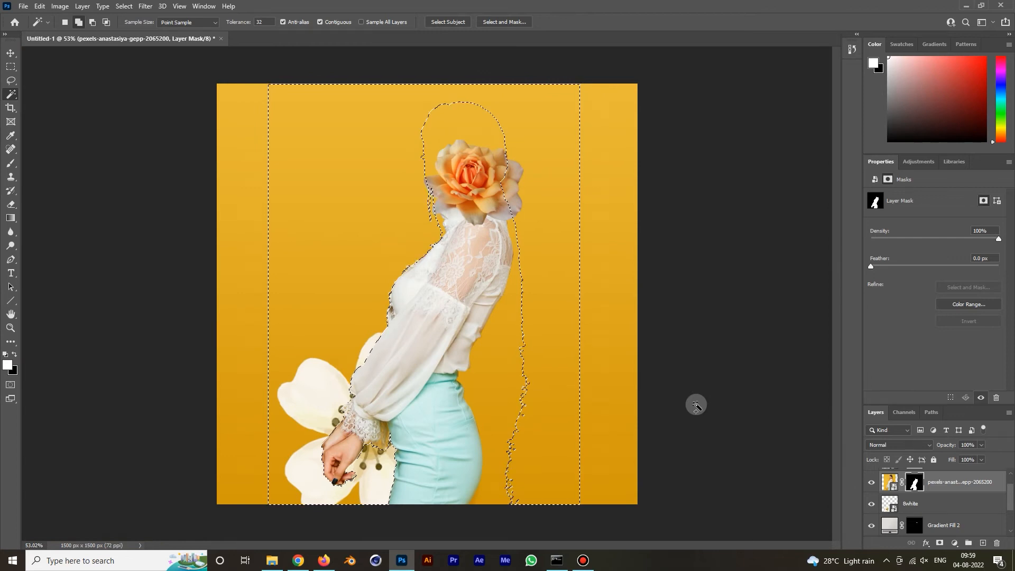
pyautogui.hotkey('ctrl', 'd')
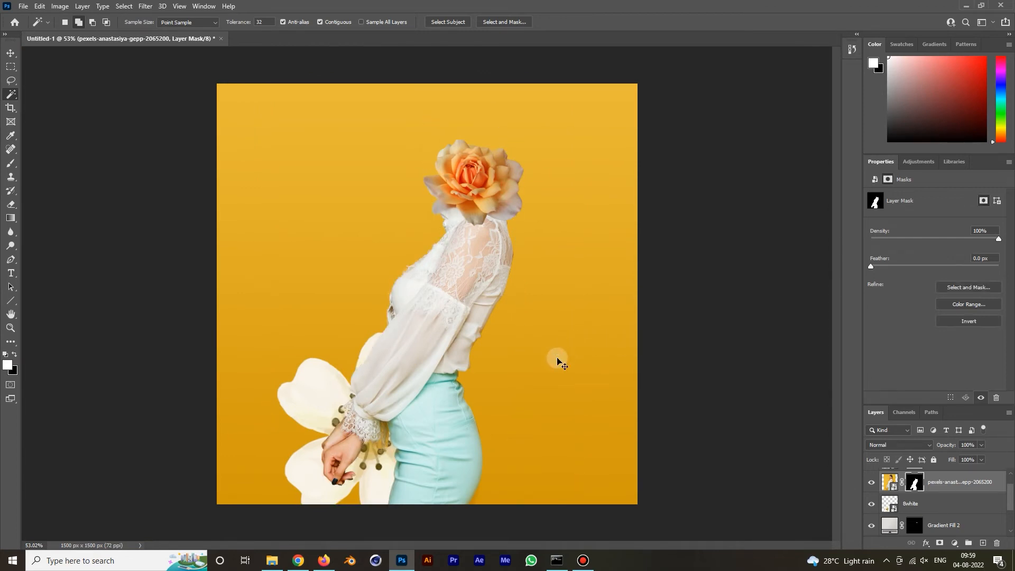
# Step: Paint black at 100% flow on the woman's mask to remove the stray dark marks behind her back and beside the rose
pyautogui.press('v')
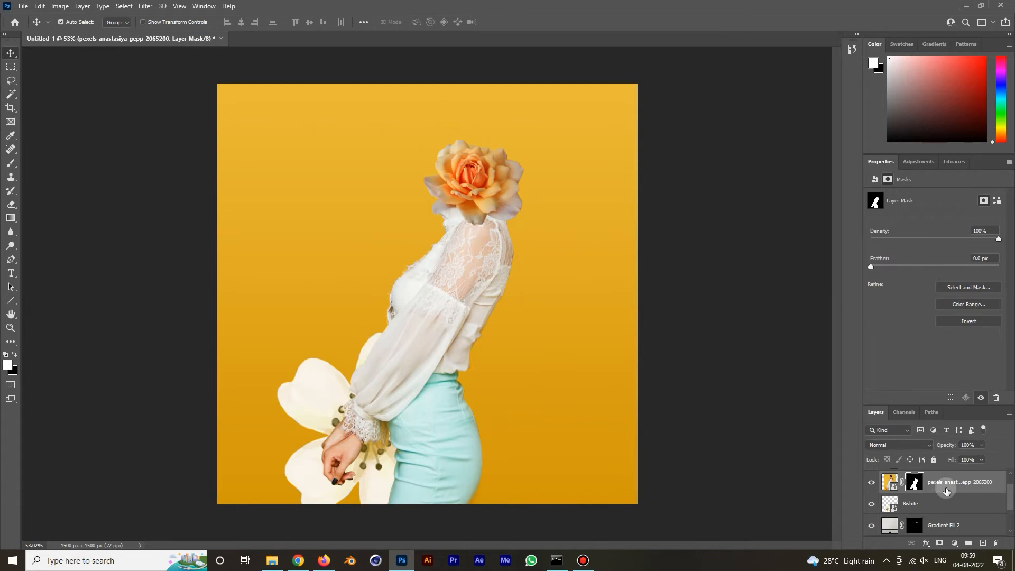
pyautogui.press('b')
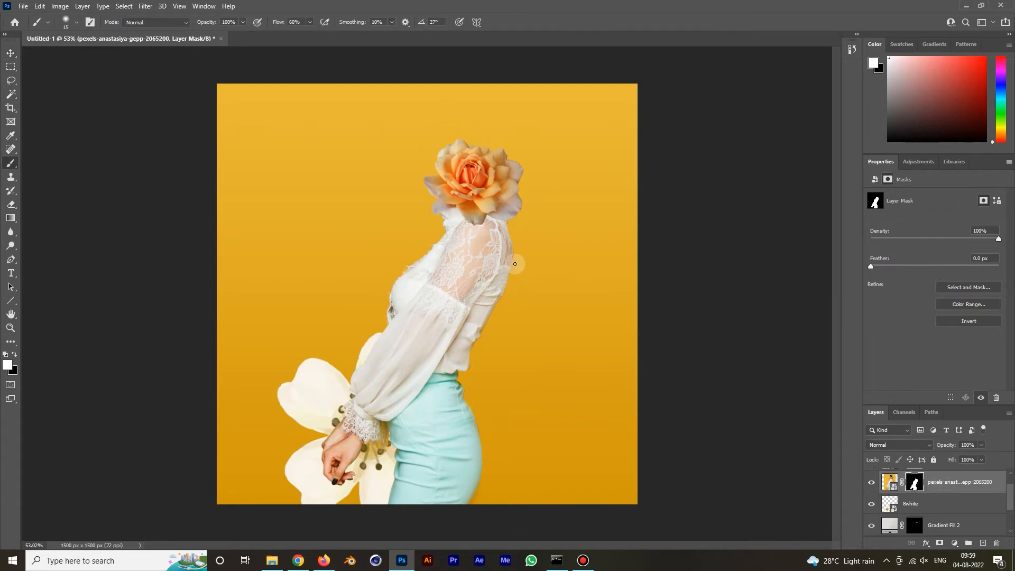
pyautogui.scroll(3, 518, 250)
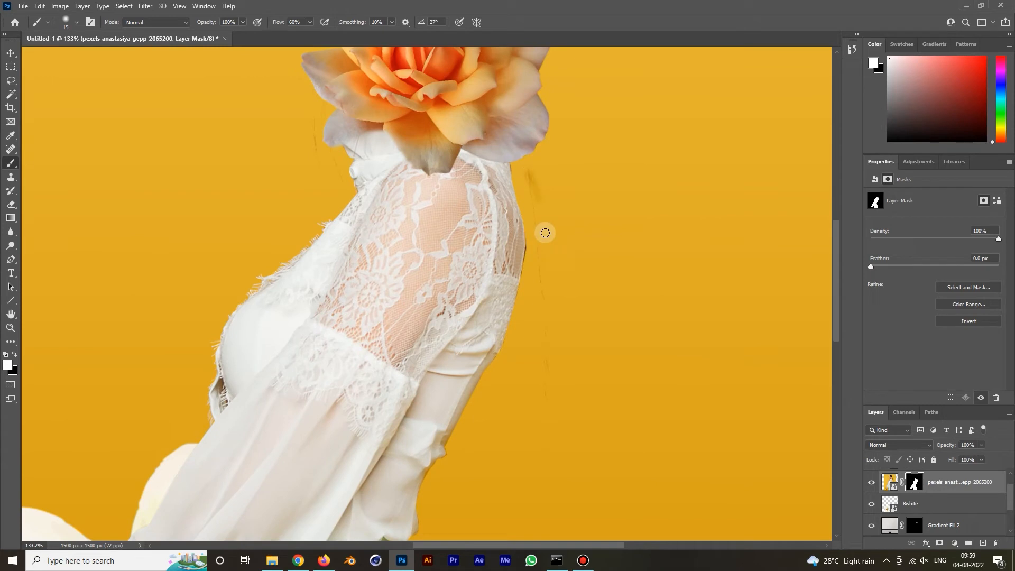
pyautogui.click(15, 354)
pyautogui.click(294, 23)
pyautogui.write('100')
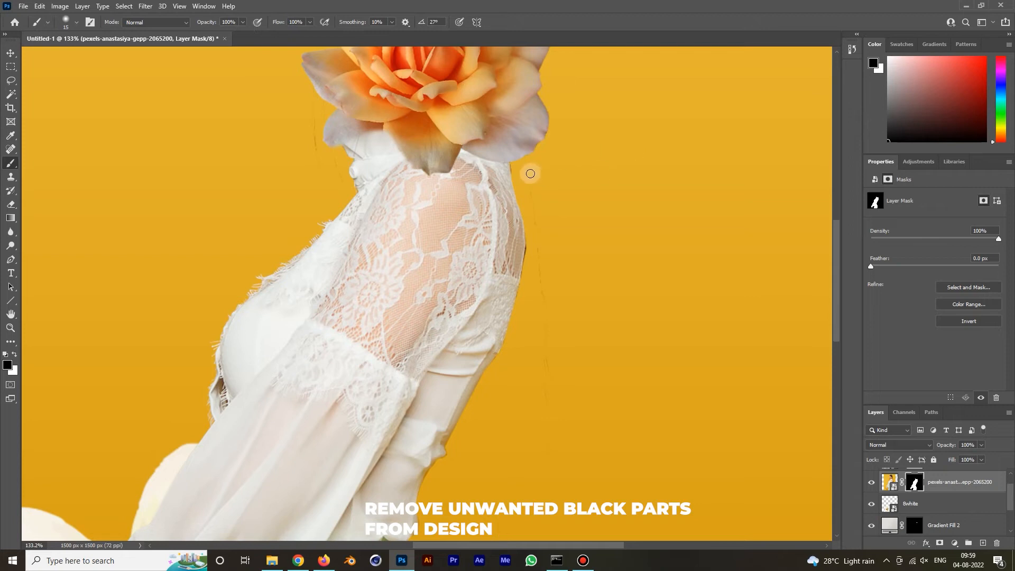
pyautogui.moveTo(535, 238); pyautogui.dragTo(548, 449)
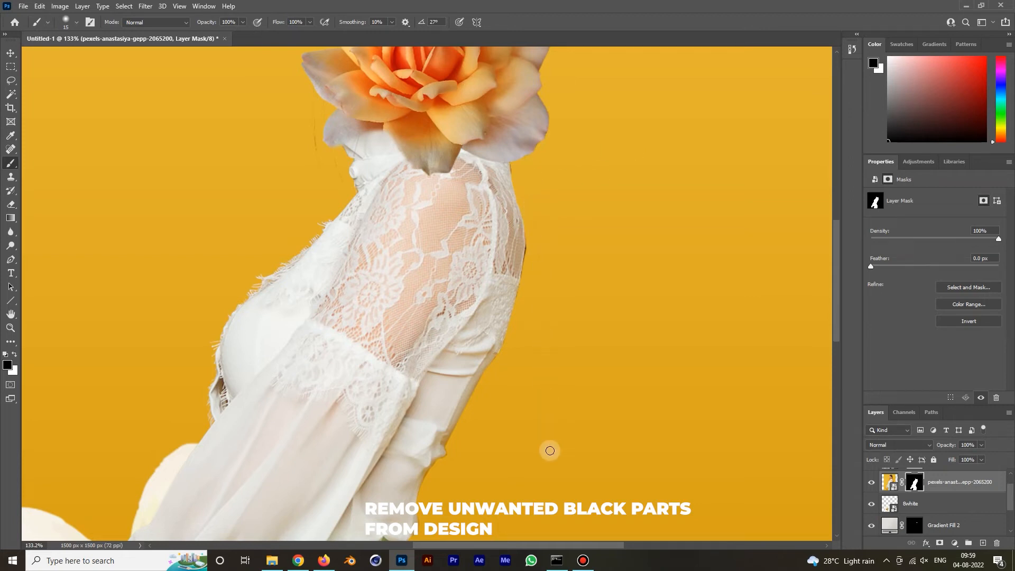
pyautogui.moveTo(312, 99); pyautogui.dragTo(311, 151)
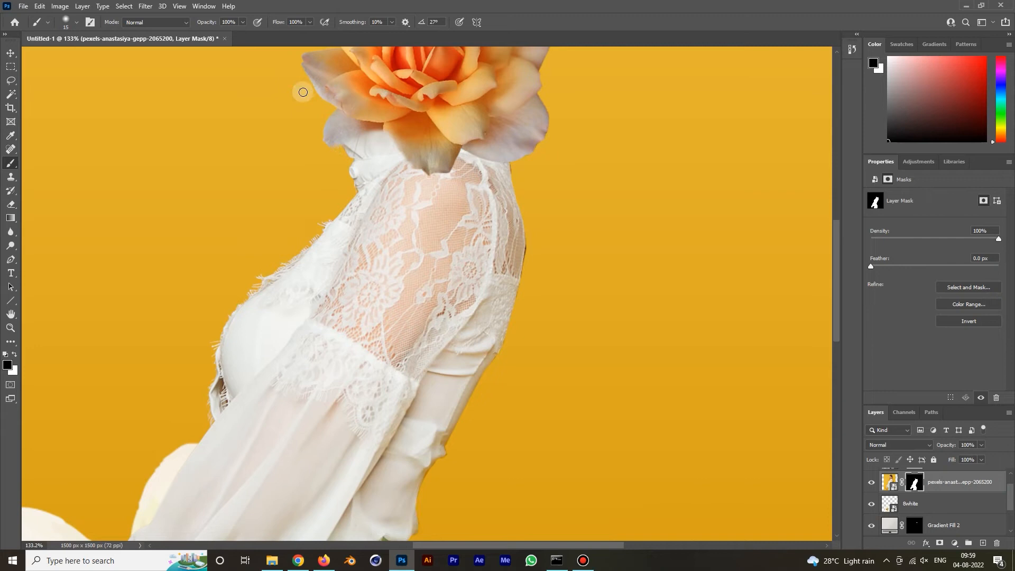
pyautogui.moveTo(156, 331); pyautogui.dragTo(230, 153)
pyautogui.scroll(-3, 306, 390)
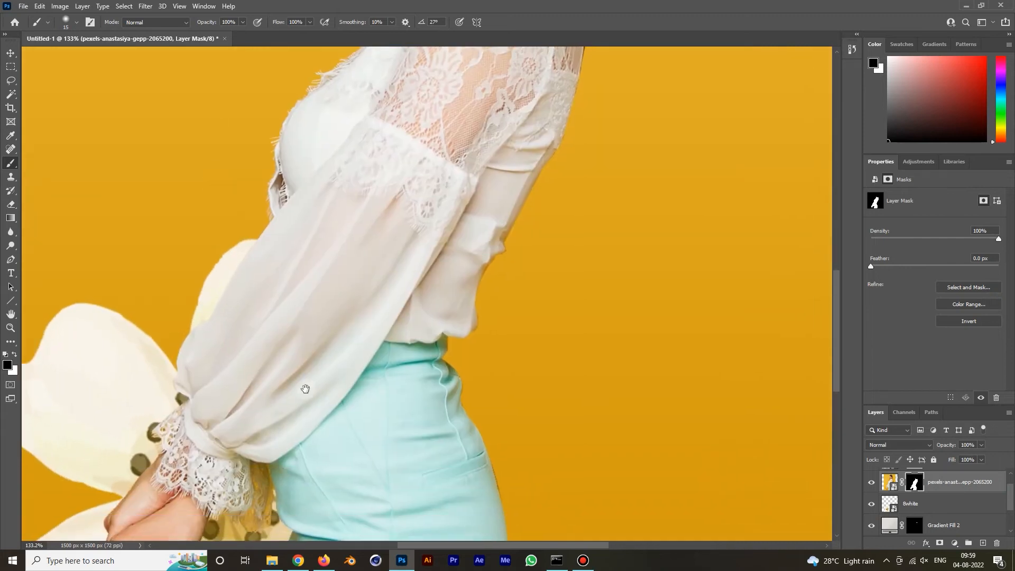
# Step: Paint black with a 2 px brush on the woman's mask to remove the dark fringe along the skirt's back edge near the pocket
pyautogui.scroll(-5, 397, 251)
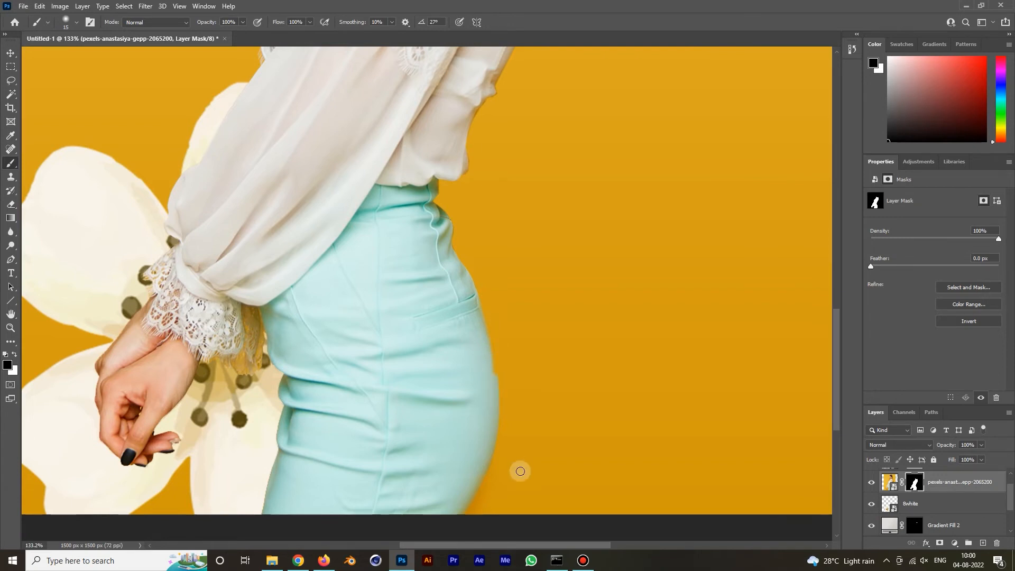
pyautogui.scroll(6, 500, 269)
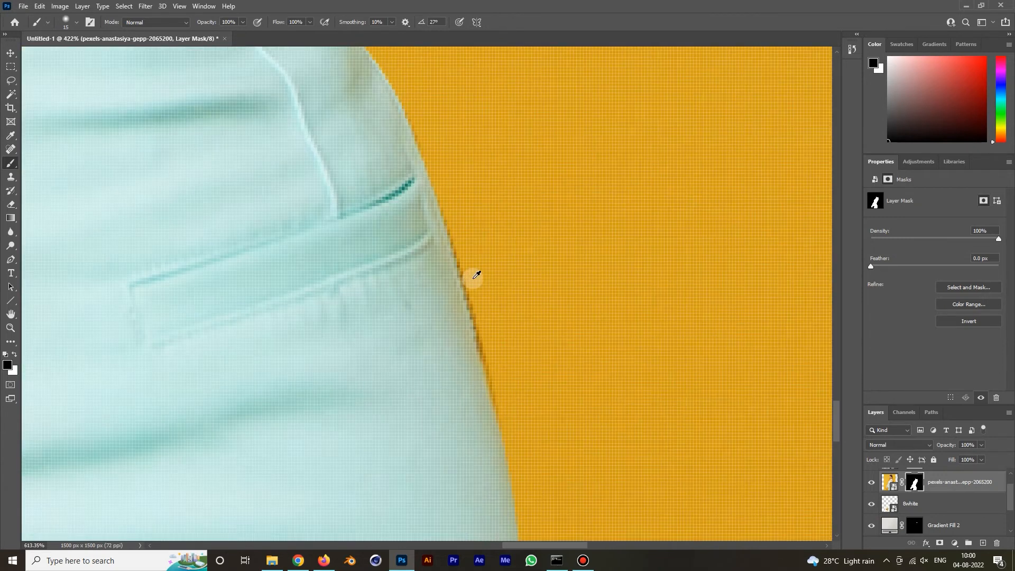
pyautogui.press('[')
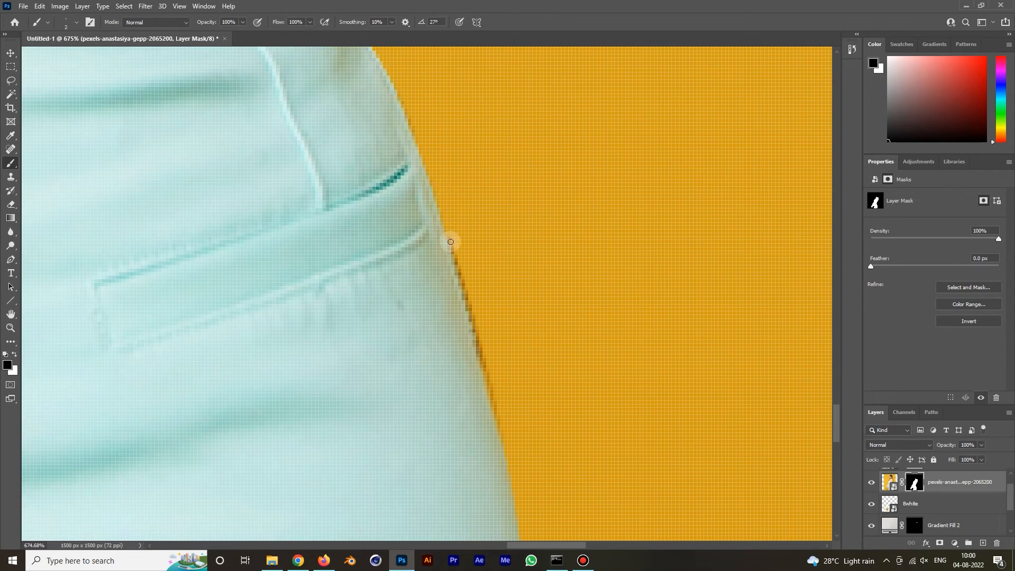
pyautogui.moveTo(474, 325); pyautogui.dragTo(503, 426)
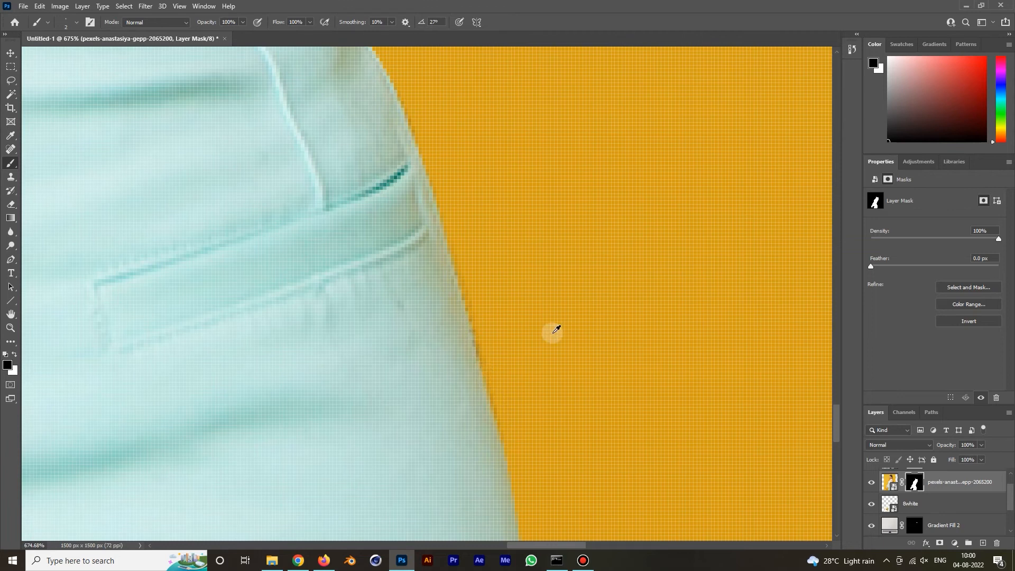
pyautogui.scroll(-8, 549, 339)
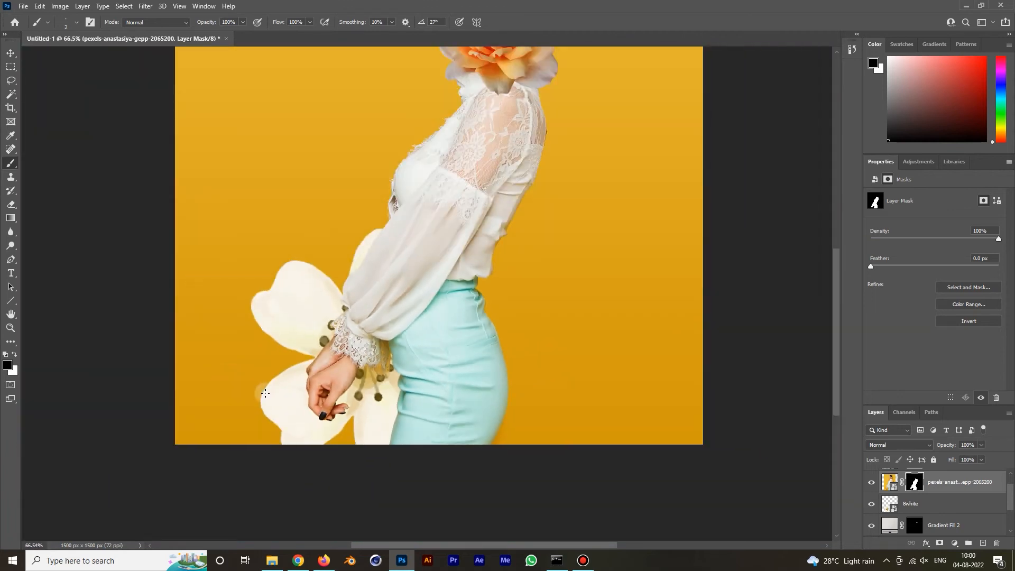
# Step: Paint black with a 25 px brush on the woman's mask to remove the faint leftover outline around the rose
pyautogui.scroll(5, 356, 335)
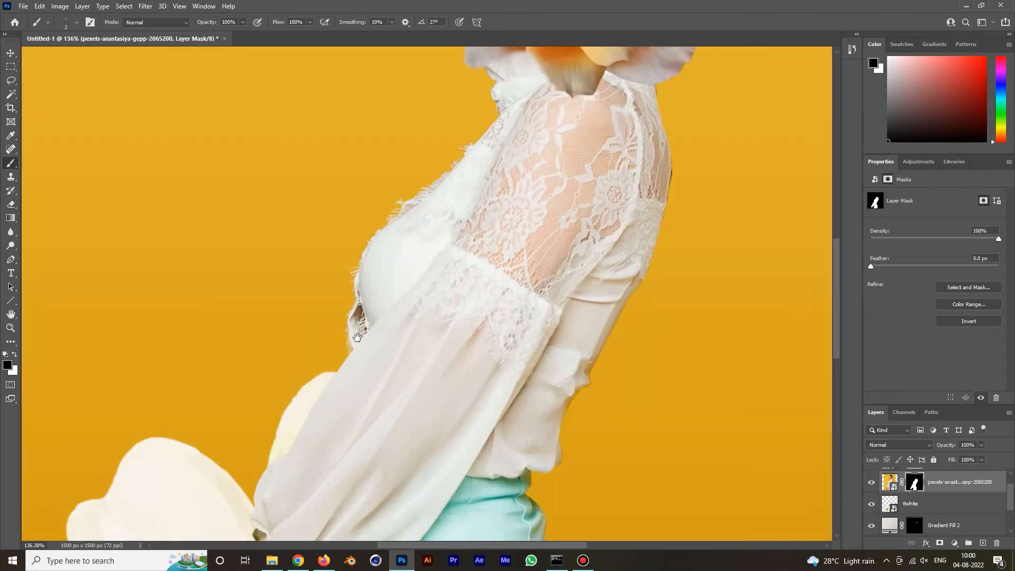
pyautogui.scroll(-3, 370, 334)
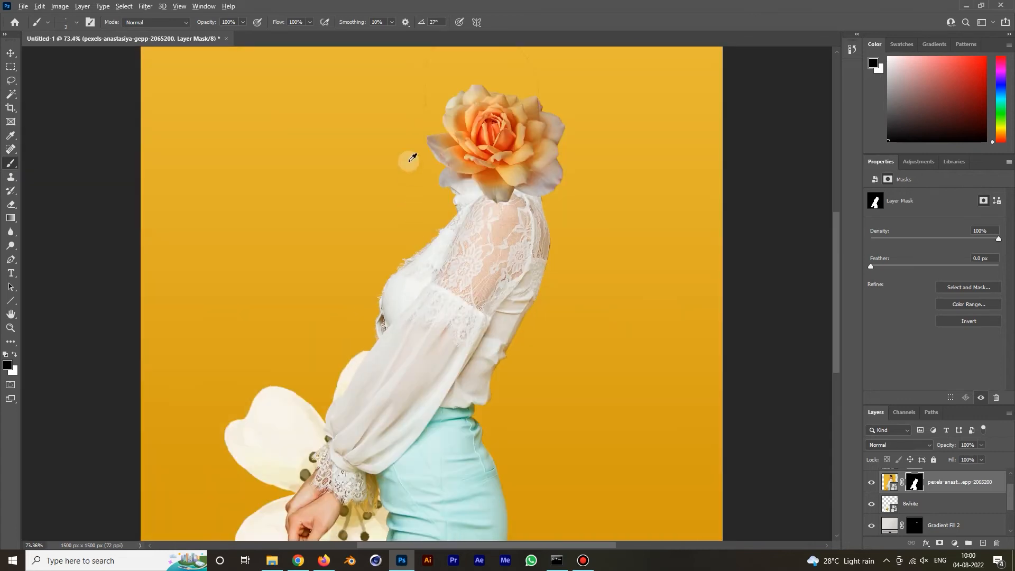
pyautogui.scroll(3, 373, 319)
pyautogui.scroll(3, 389, 301)
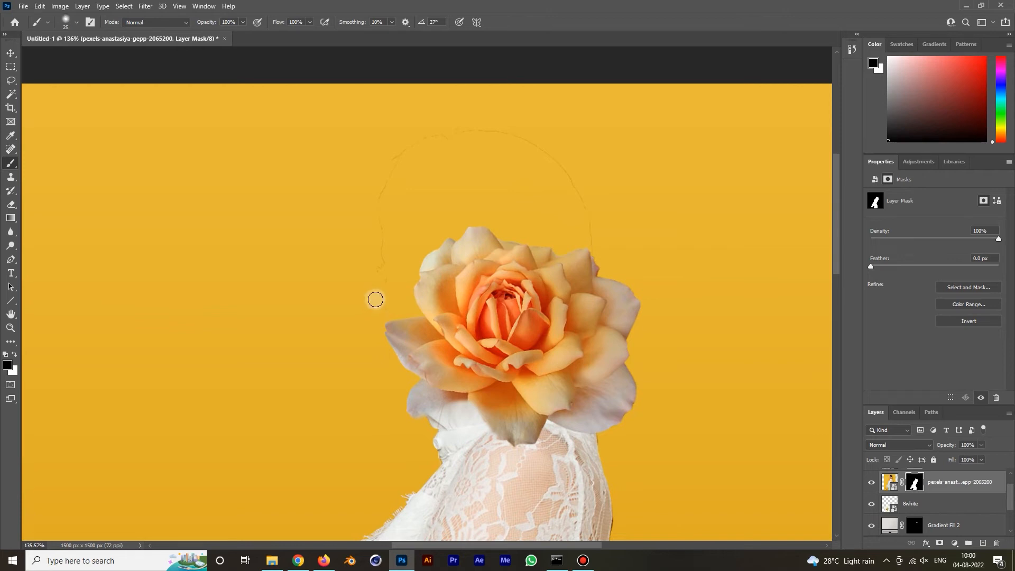
pyautogui.moveTo(385, 320)
pyautogui.mouseDown()
pyautogui.moveTo(389, 292)
pyautogui.moveTo(376, 304)
pyautogui.moveTo(433, 91)
pyautogui.moveTo(473, 126)
pyautogui.mouseUp()
pyautogui.moveTo(609, 133)
pyautogui.mouseDown()
pyautogui.moveTo(416, 146)
pyautogui.moveTo(595, 151)
pyautogui.moveTo(633, 175)
pyautogui.moveTo(555, 151)
pyautogui.moveTo(580, 160)
pyautogui.moveTo(586, 191)
pyautogui.moveTo(550, 152)
pyautogui.moveTo(590, 226)
pyautogui.moveTo(584, 275)
pyautogui.moveTo(591, 195)
pyautogui.moveTo(589, 324)
pyautogui.mouseUp()
# Step: Refine the rose's layer mask in Select and Mask with Smooth 41, Feather 0 and Shift Edge -33%
pyautogui.scroll(1, 944, 513)
pyautogui.click(917, 484)
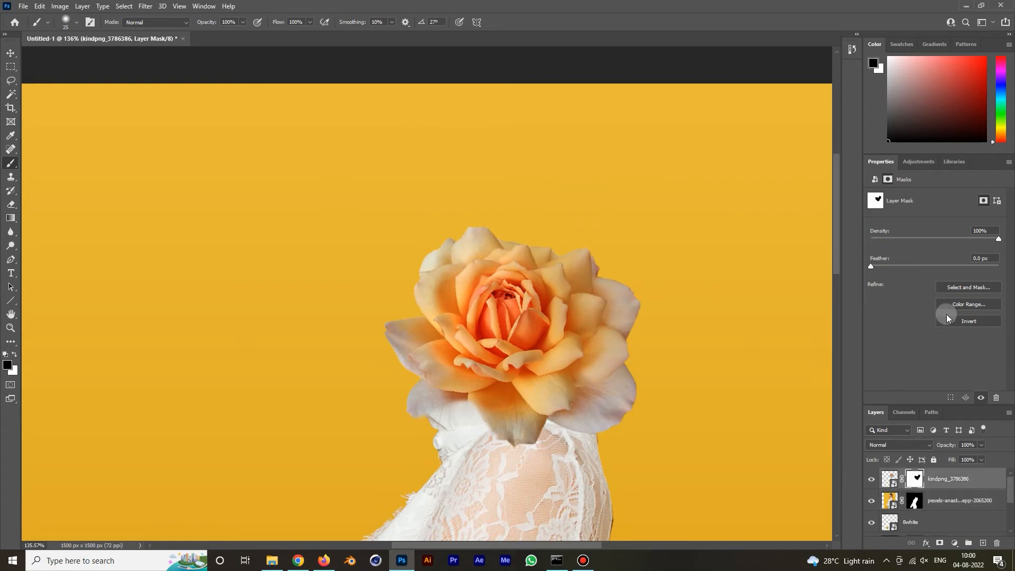
pyautogui.click(956, 286)
pyautogui.click(921, 360)
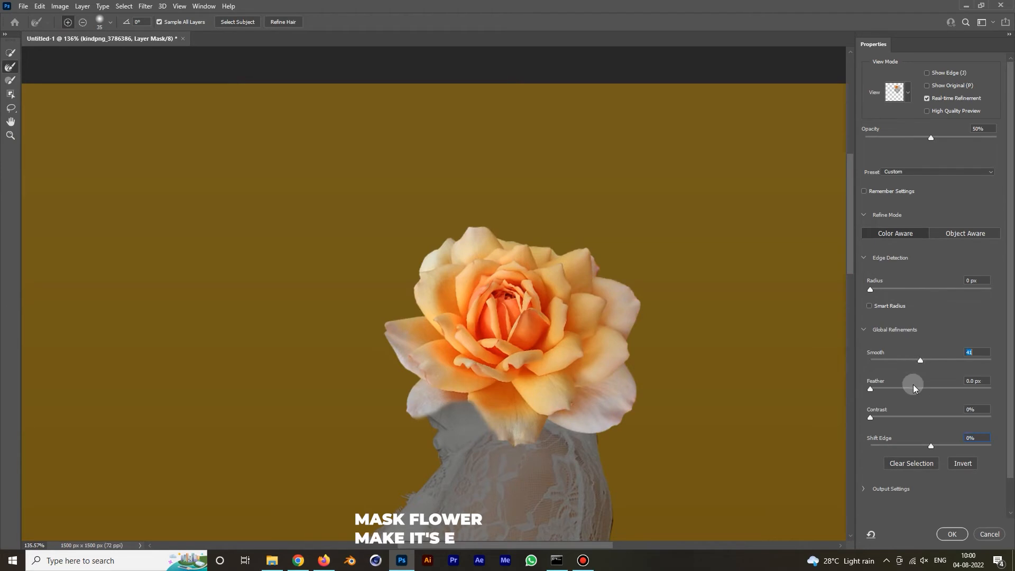
pyautogui.moveTo(917, 448); pyautogui.dragTo(911, 447)
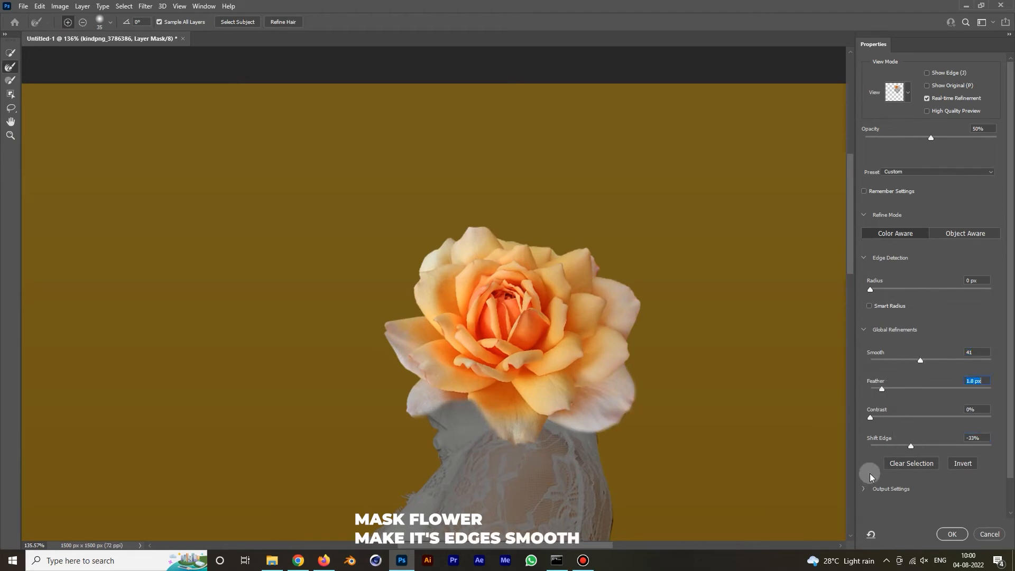
pyautogui.write('0')
pyautogui.click(952, 533)
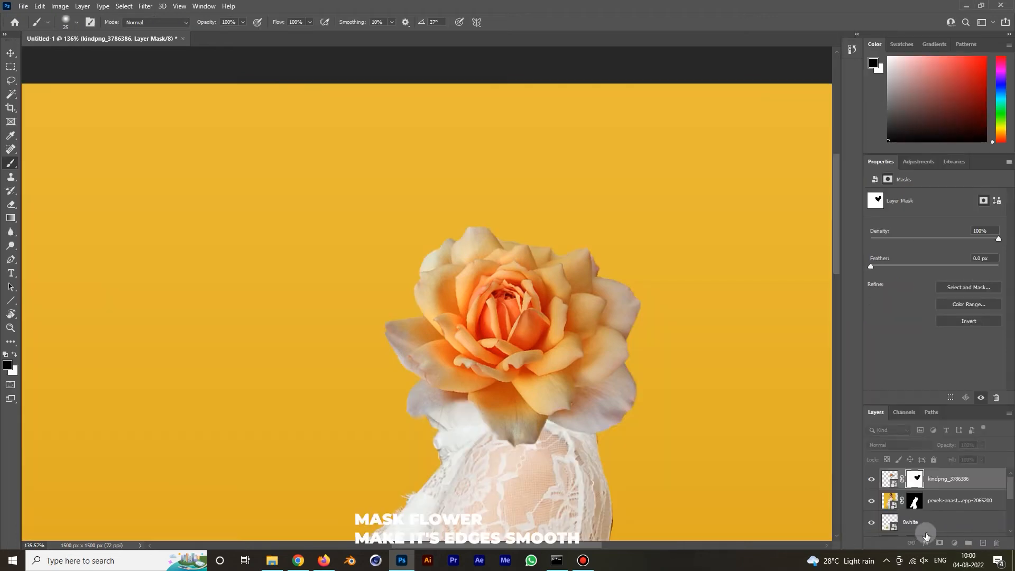
pyautogui.hotkey('ctrl', '0')
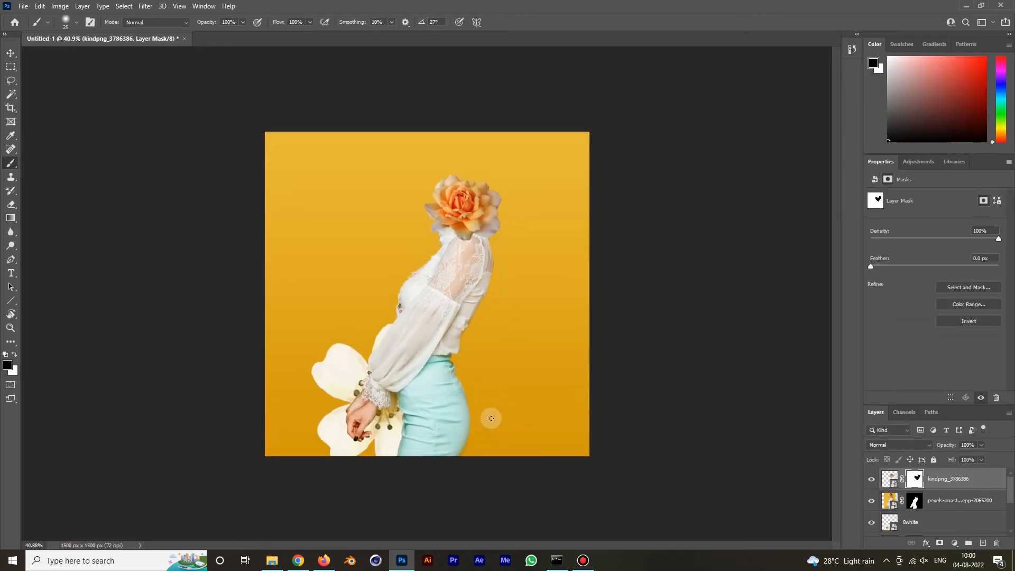
# Step: Deselect the layers and choose brush 6 from the 100 Fog Photoshop Stamp Brushes set
pyautogui.press('v')
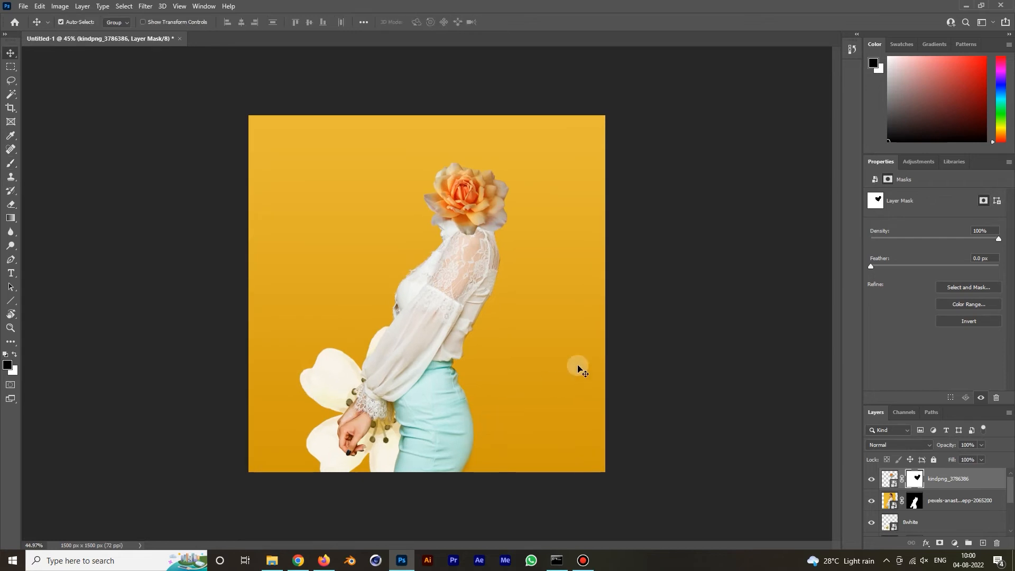
pyautogui.click(696, 288)
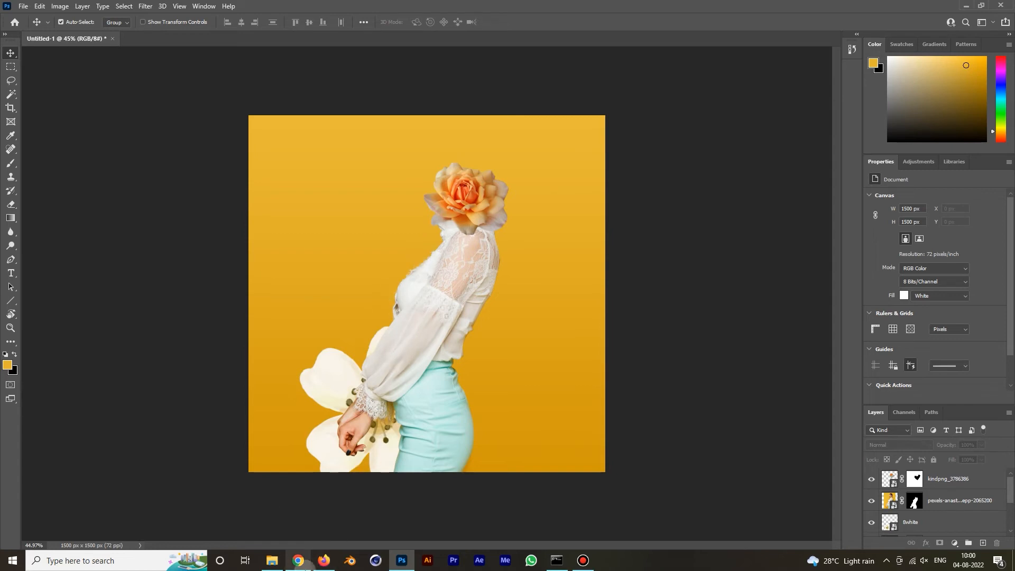
pyautogui.press('b')
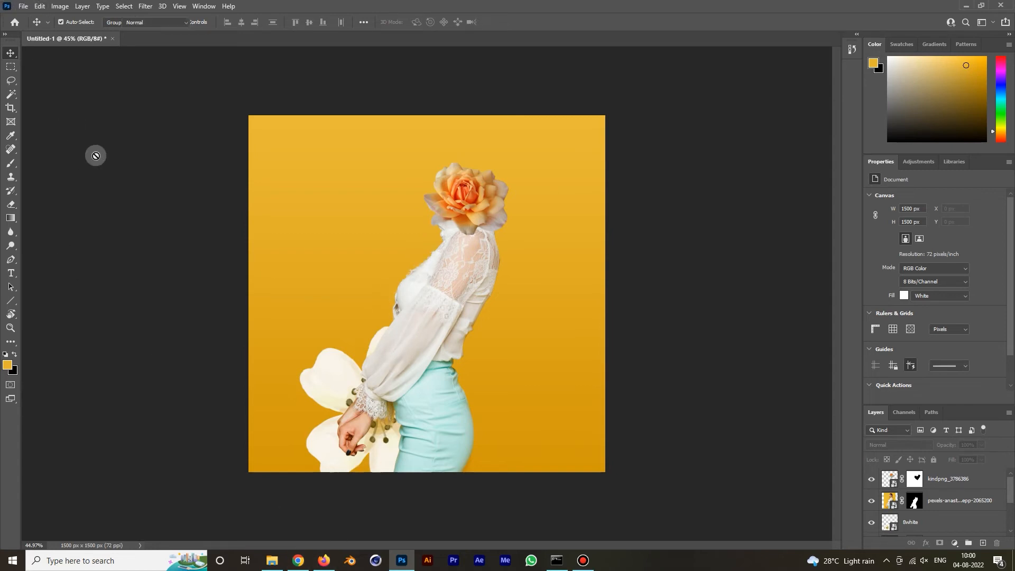
pyautogui.click(75, 24)
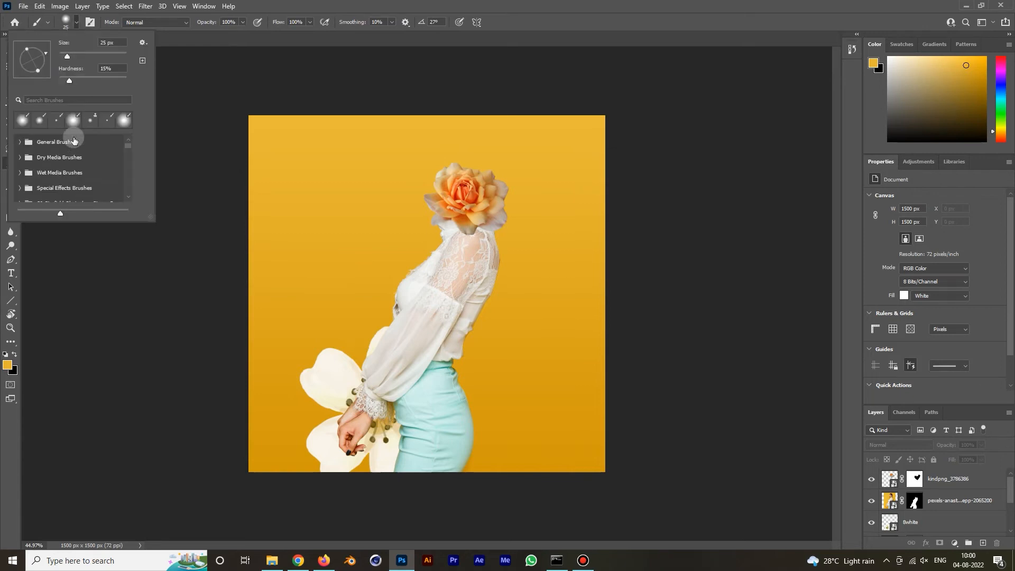
pyautogui.scroll(-1, 47, 179)
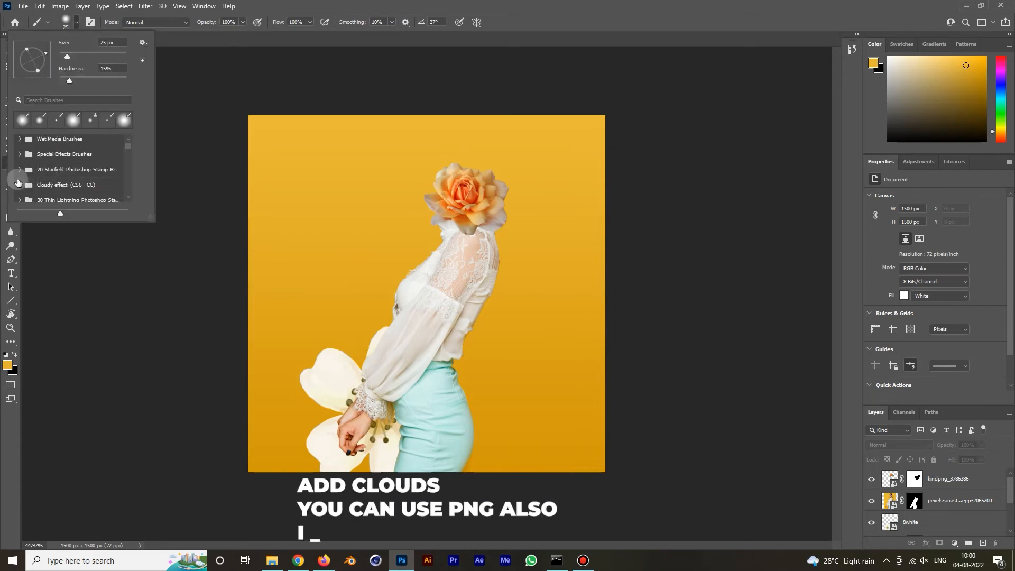
pyautogui.scroll(-1, 27, 170)
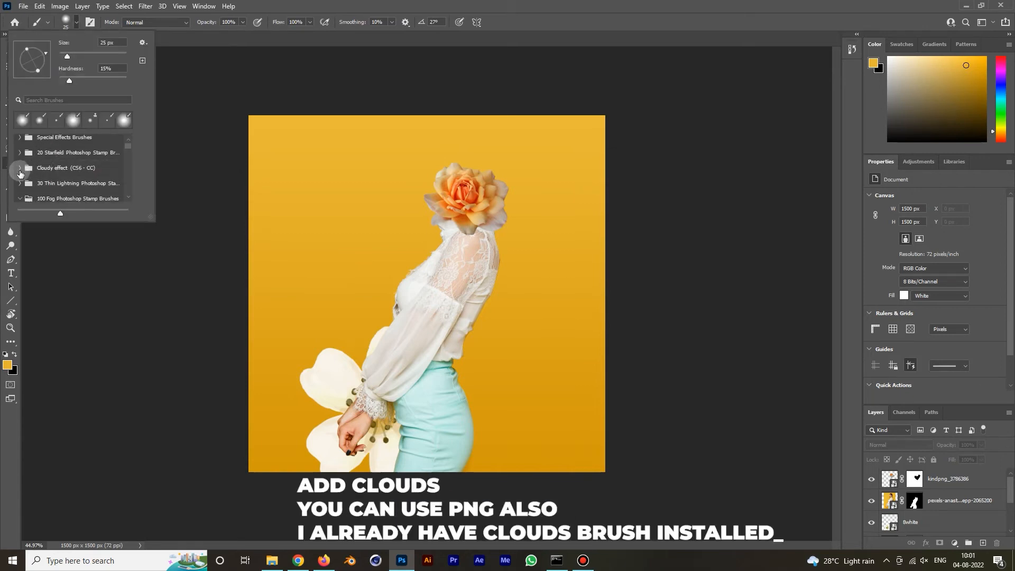
pyautogui.scroll(-1, 20, 178)
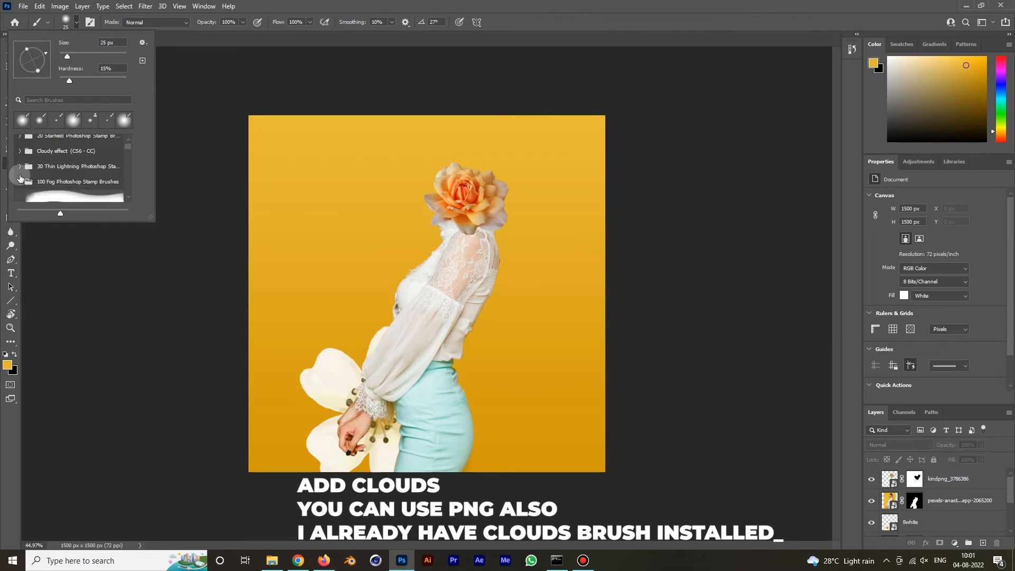
pyautogui.scroll(-6, 70, 163)
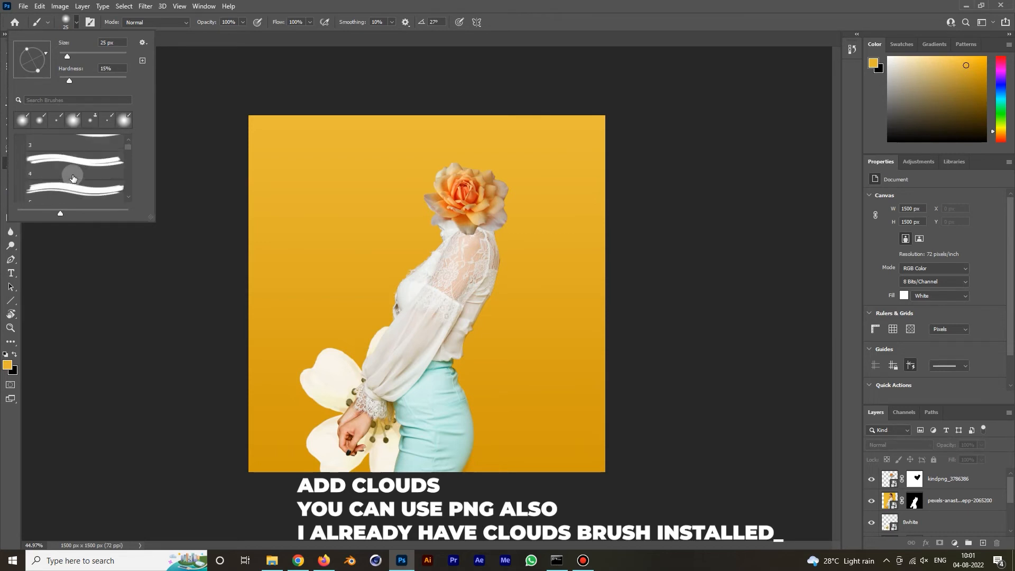
pyautogui.click(74, 167)
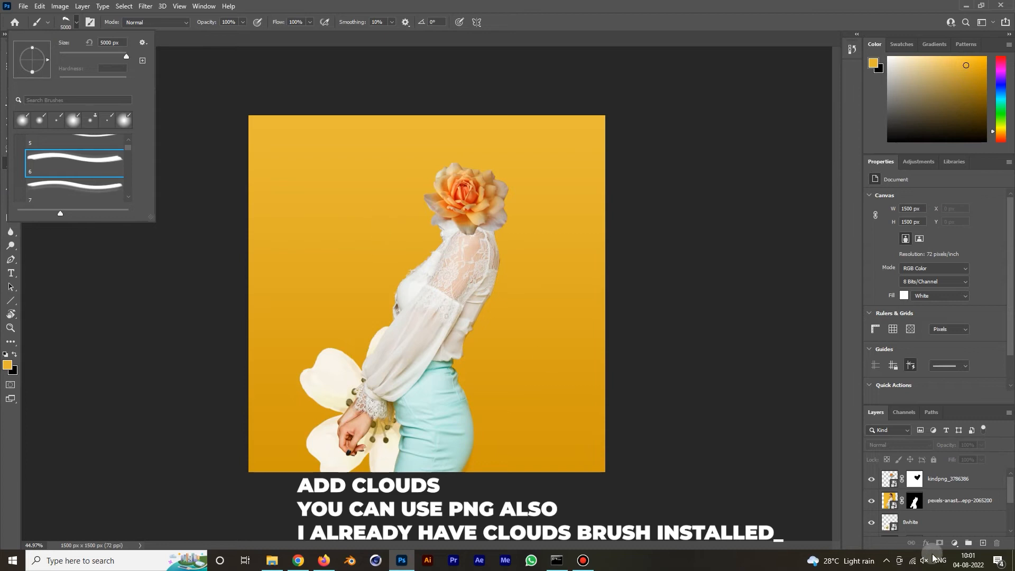
# Step: Add a new layer directly above the white flower and stamp one white cloud at 700 px behind the woman's lower back
pyautogui.click(963, 523)
pyautogui.click(983, 543)
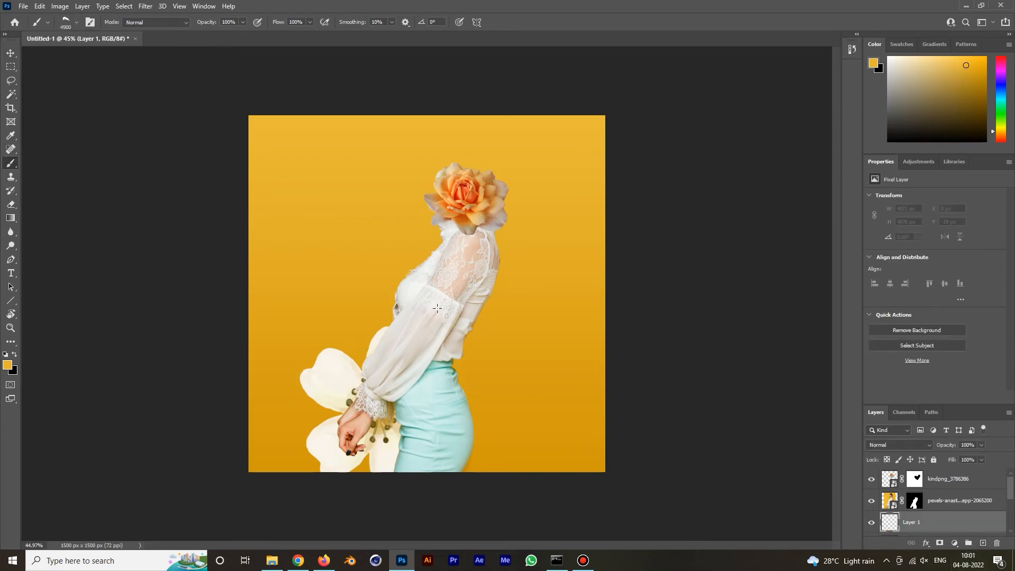
pyautogui.press('[')
pyautogui.press('[')
pyautogui.press('[')
pyautogui.press('[')
pyautogui.press('[')
pyautogui.press('[')
pyautogui.press('[')
pyautogui.press('[')
pyautogui.press('[')
pyautogui.press('[')
pyautogui.press('[')
pyautogui.press('[')
pyautogui.press('[')
pyautogui.press('[')
pyautogui.press('[')
pyautogui.press('[')
pyautogui.press('[')
pyautogui.press('[')
pyautogui.press('[')
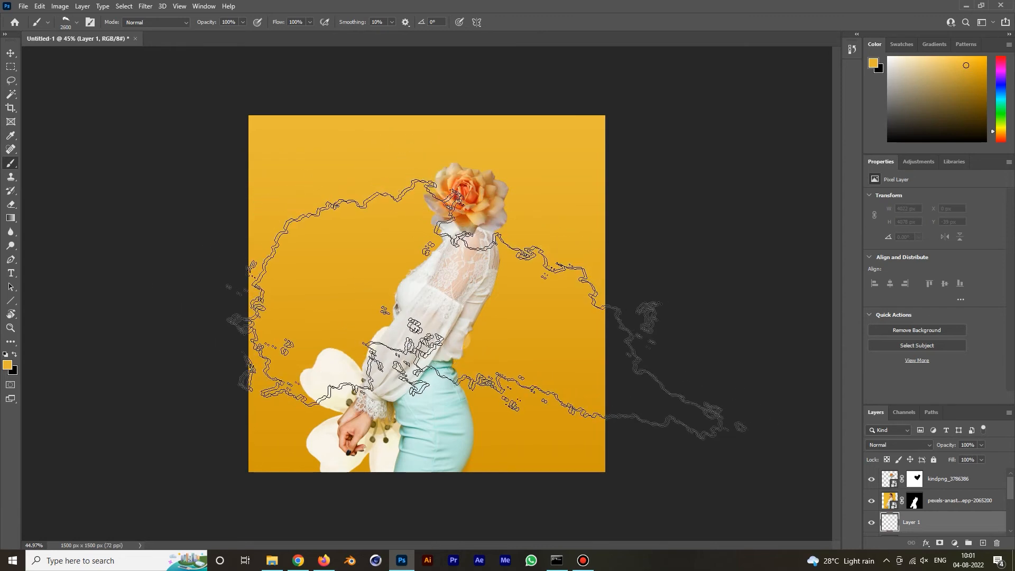
pyautogui.press('[')
pyautogui.press('[')
pyautogui.press('[')
pyautogui.press('[')
pyautogui.press('[')
pyautogui.press('[')
pyautogui.press('[')
pyautogui.press('[')
pyautogui.press('[')
pyautogui.press('[')
pyautogui.press('[')
pyautogui.press('[')
pyautogui.press('[')
pyautogui.press('[')
pyautogui.press('[')
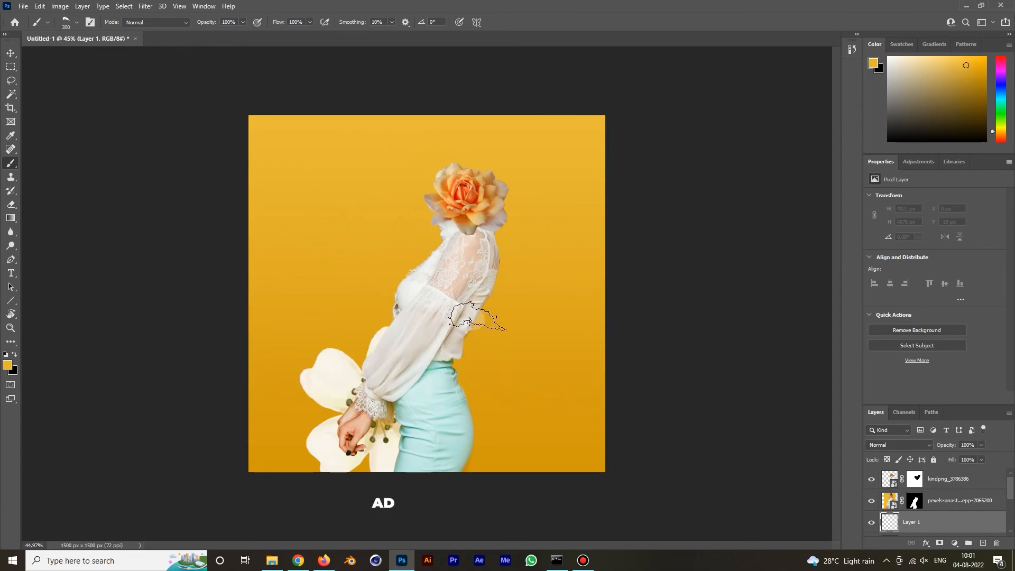
pyautogui.click(6, 354)
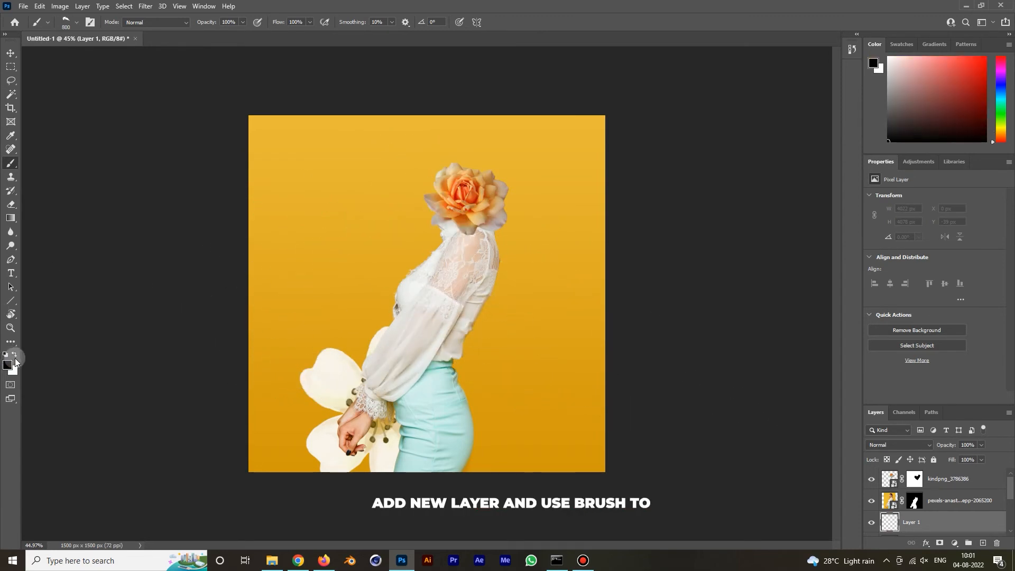
pyautogui.press(']')
pyautogui.press('[')
pyautogui.press('[')
pyautogui.click(495, 342)
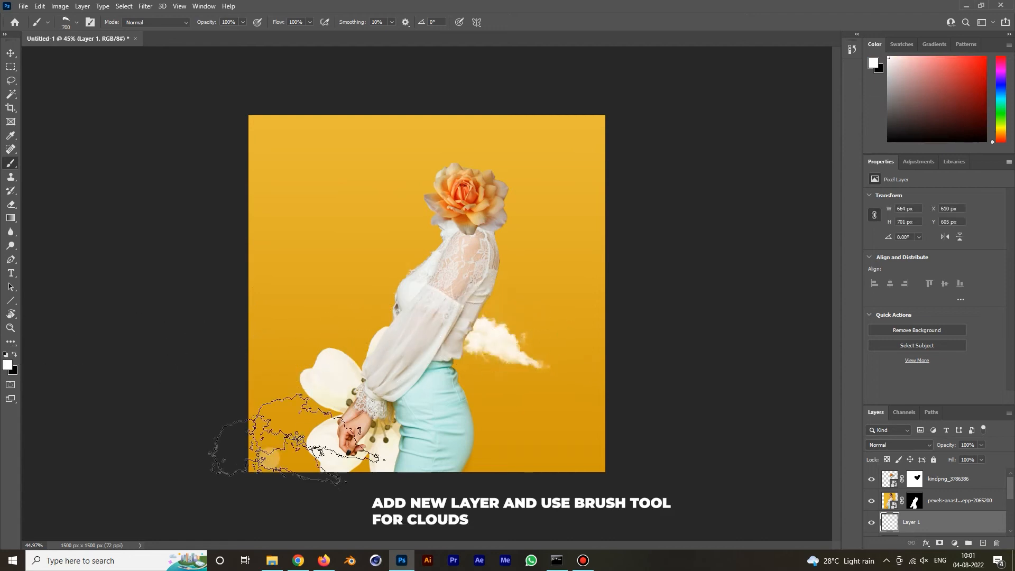
# Step: Try a large white cloud across the background with fog brush 9 at 4800 px, and undo it
pyautogui.click(79, 22)
pyautogui.scroll(-2, 75, 183)
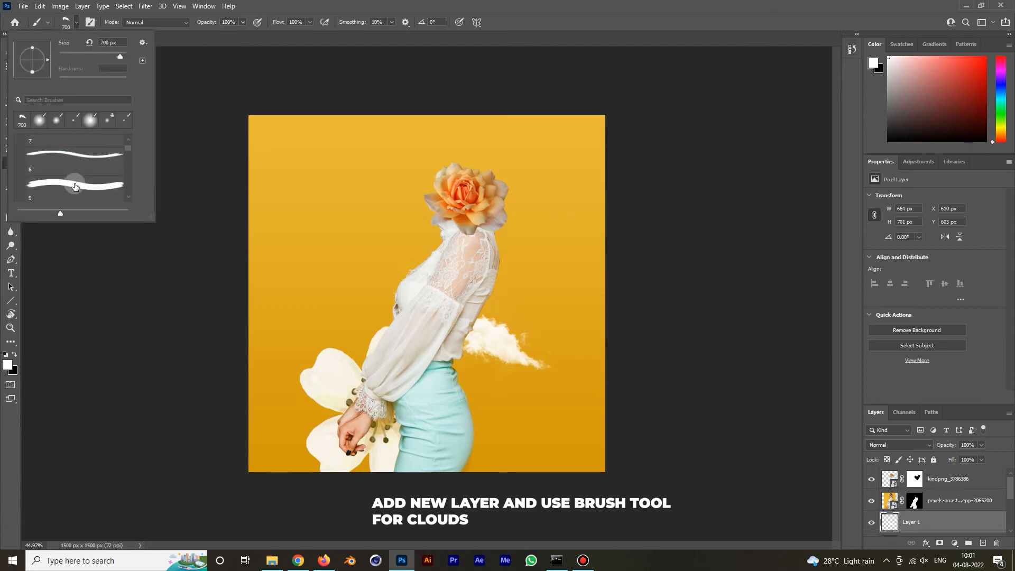
pyautogui.scroll(-1, 75, 187)
pyautogui.click(69, 168)
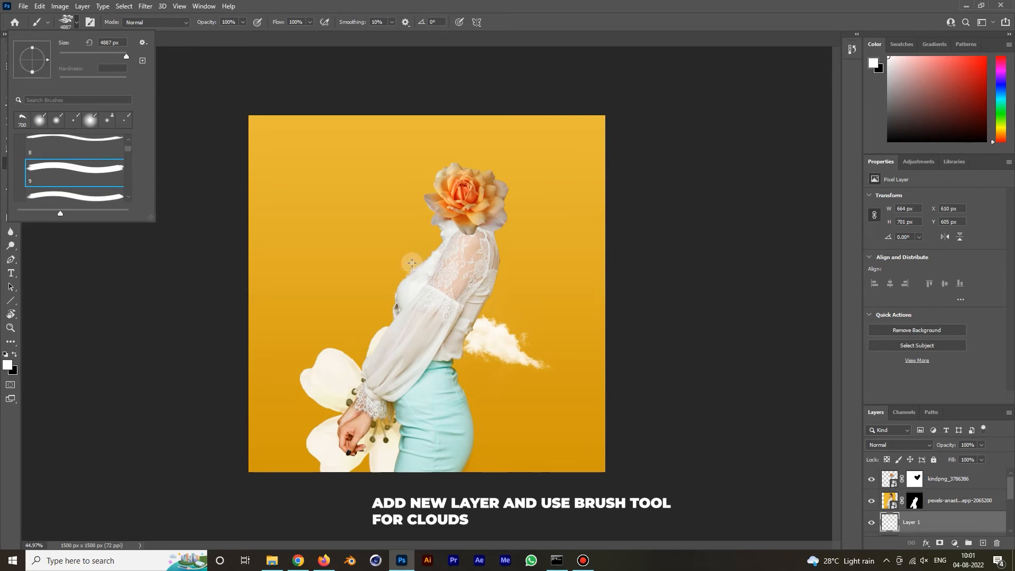
pyautogui.click(754, 221)
pyautogui.click(667, 224)
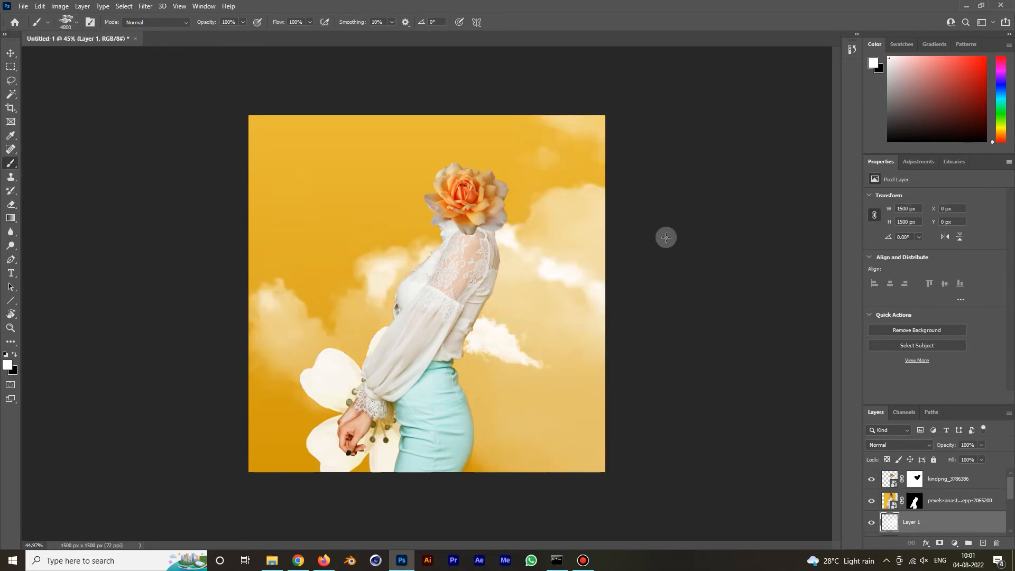
pyautogui.hotkey('ctrl', 'z')
# Step: Try a 600 px white cloud with fog brush 9 in front of the woman's chest, and undo it
pyautogui.press('[')
pyautogui.press('[')
pyautogui.press('[')
pyautogui.press('[')
pyautogui.press('[')
pyautogui.press('[')
pyautogui.press('[')
pyautogui.press('[')
pyautogui.press('[')
pyautogui.press('[')
pyautogui.press('[')
pyautogui.press('[')
pyautogui.press('[')
pyautogui.press('[')
pyautogui.press('[')
pyautogui.press('[')
pyautogui.press('[')
pyautogui.press('[')
pyautogui.press('[')
pyautogui.press('[')
pyautogui.press('[')
pyautogui.press('[')
pyautogui.press('[')
pyautogui.press('[')
pyautogui.press('[')
pyautogui.press('[')
pyautogui.press('[')
pyautogui.press('[')
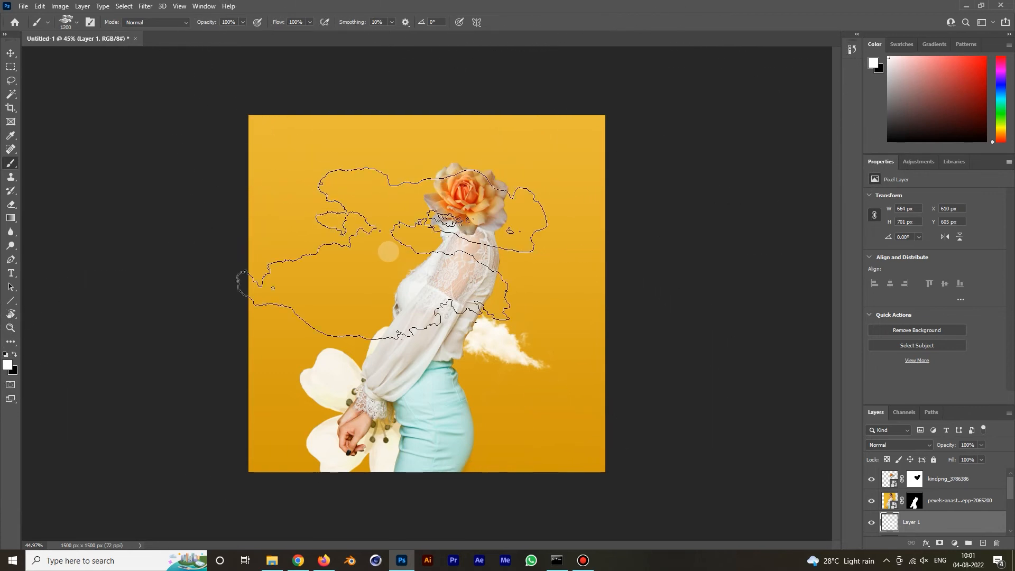
pyautogui.press('[')
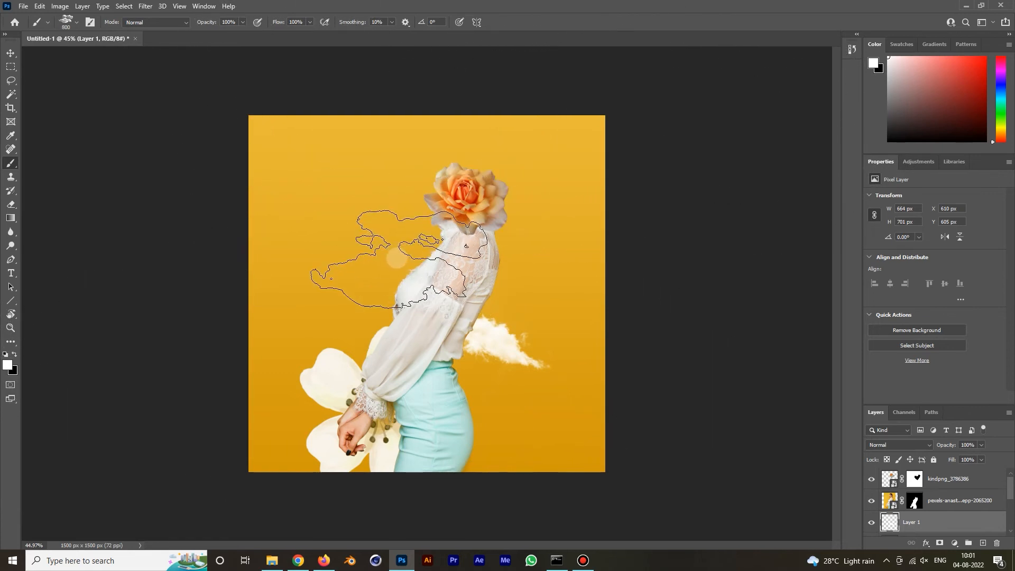
pyautogui.click(391, 256)
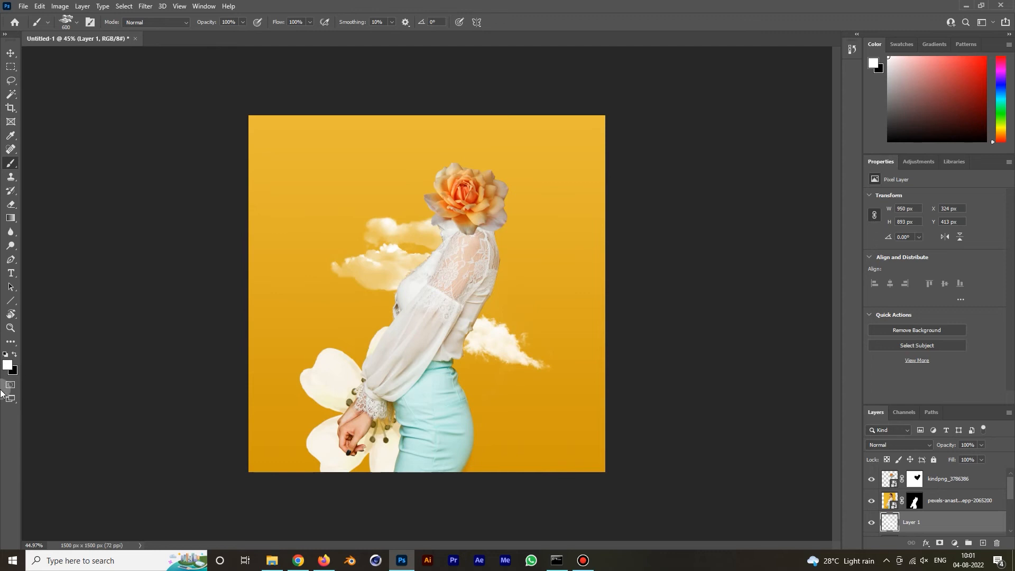
pyautogui.hotkey('ctrl', 'z')
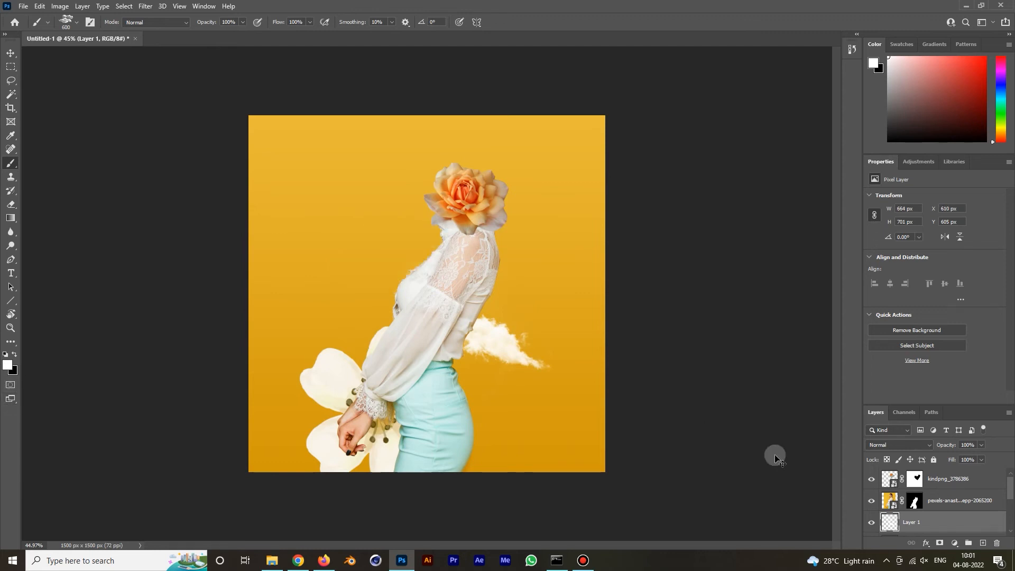
# Step: Add a new layer above the first cloud's layer and choose brush 13 from the fog brush set
pyautogui.click(985, 543)
pyautogui.click(57, 27)
pyautogui.scroll(-5, 59, 175)
pyautogui.click(59, 186)
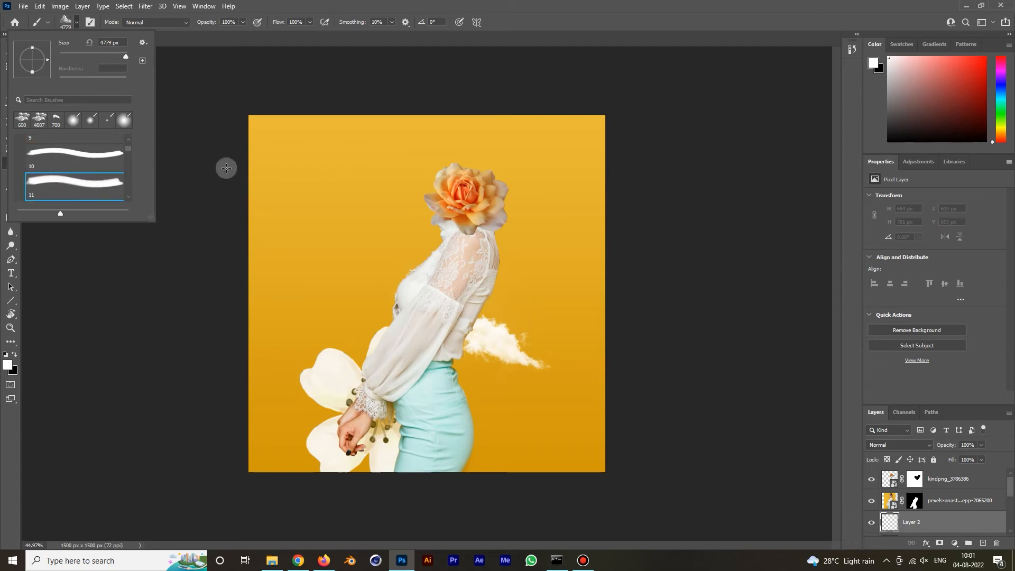
pyautogui.scroll(-2, 71, 175)
pyautogui.click(69, 176)
pyautogui.click(63, 188)
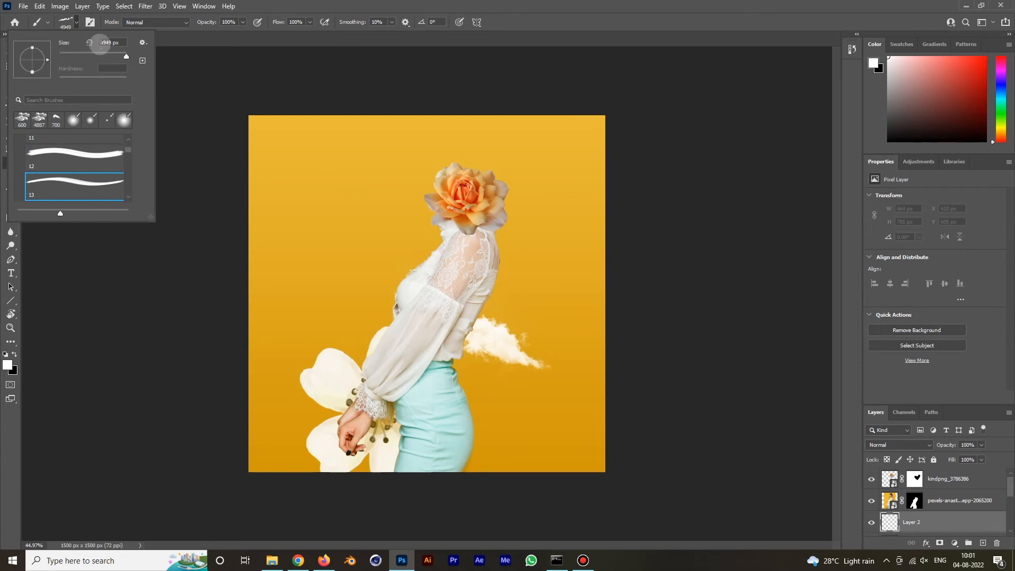
pyautogui.click(81, 24)
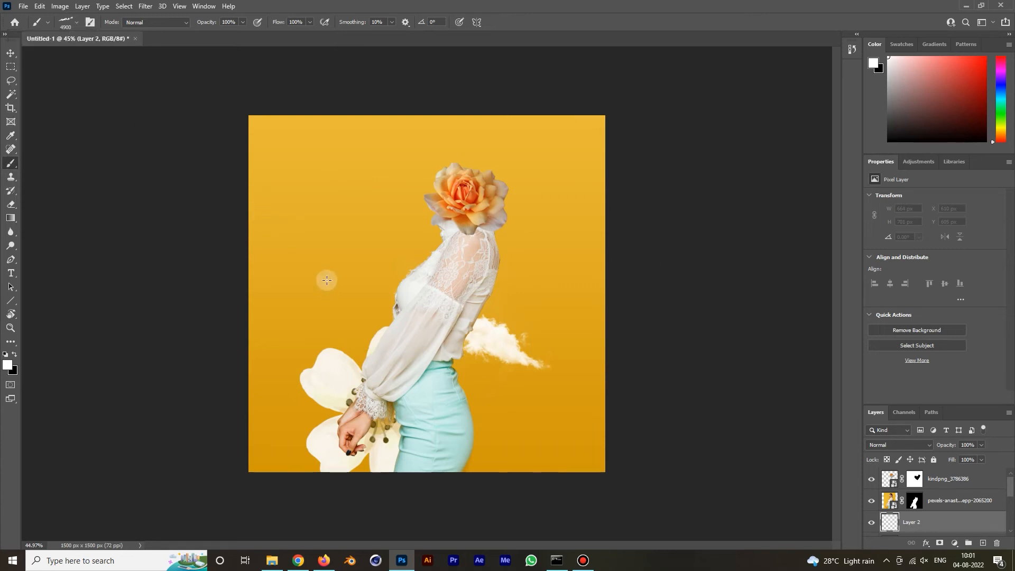
# Step: Reduce the fog brush to 800 px and stamp one white cloud behind the woman's shoulder, on the side she faces
pyautogui.press('[')
pyautogui.press('[')
pyautogui.press('[')
pyautogui.press('[')
pyautogui.press('[')
pyautogui.press('[')
pyautogui.press('[')
pyautogui.press('[')
pyautogui.press('[')
pyautogui.press('[')
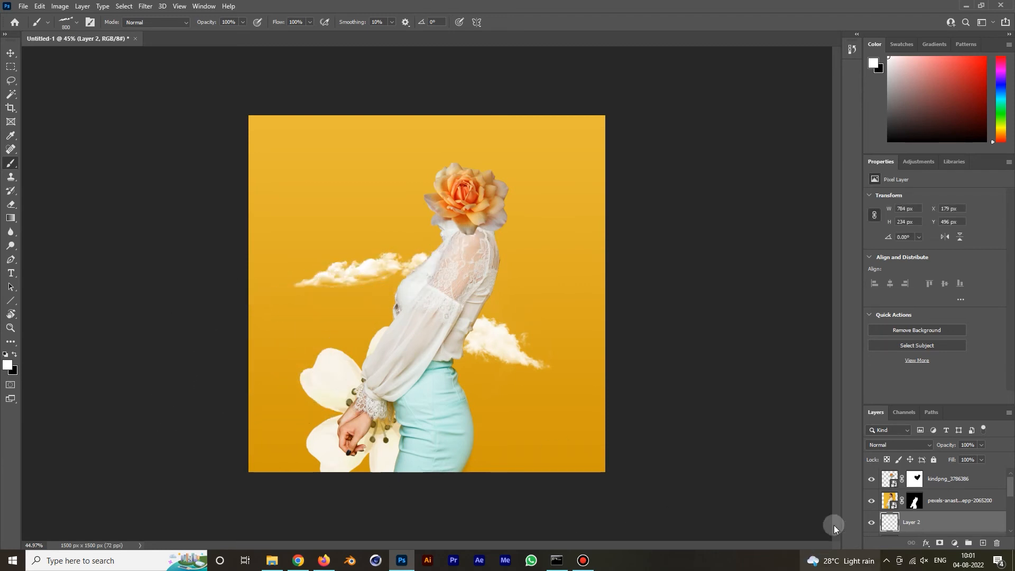
pyautogui.moveTo(357, 259); pyautogui.dragTo(378, 246)
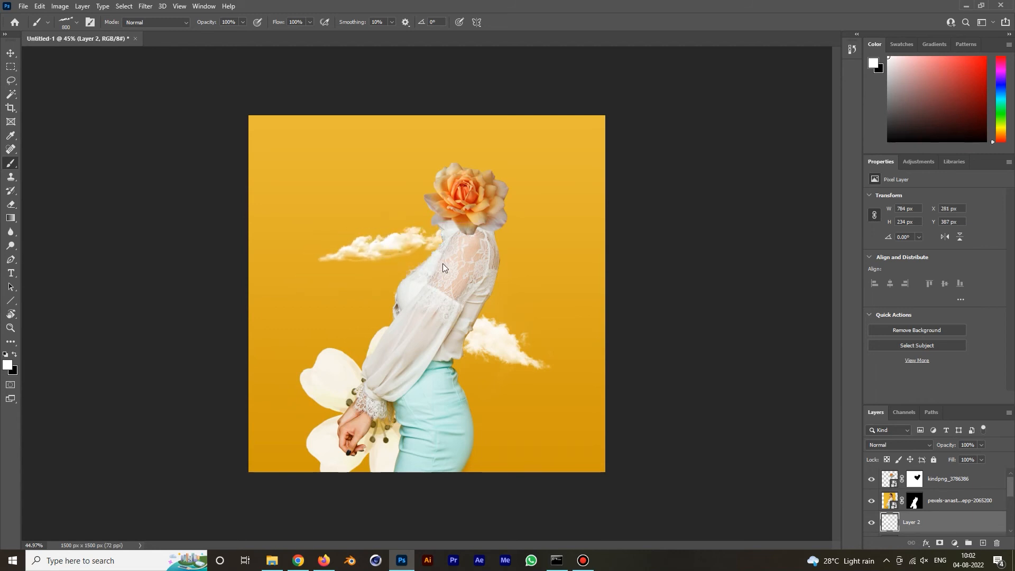
pyautogui.click(402, 237)
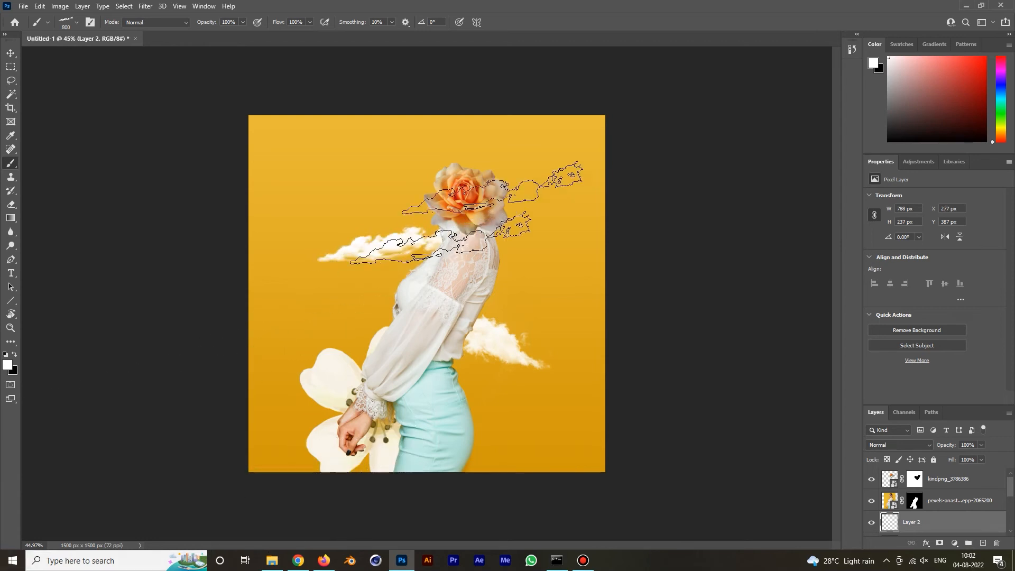
# Step: Enlarge the cloud behind the woman's lower back to about 1061 px wide, rotate it nearly level, and nudge it into place
pyautogui.press('v')
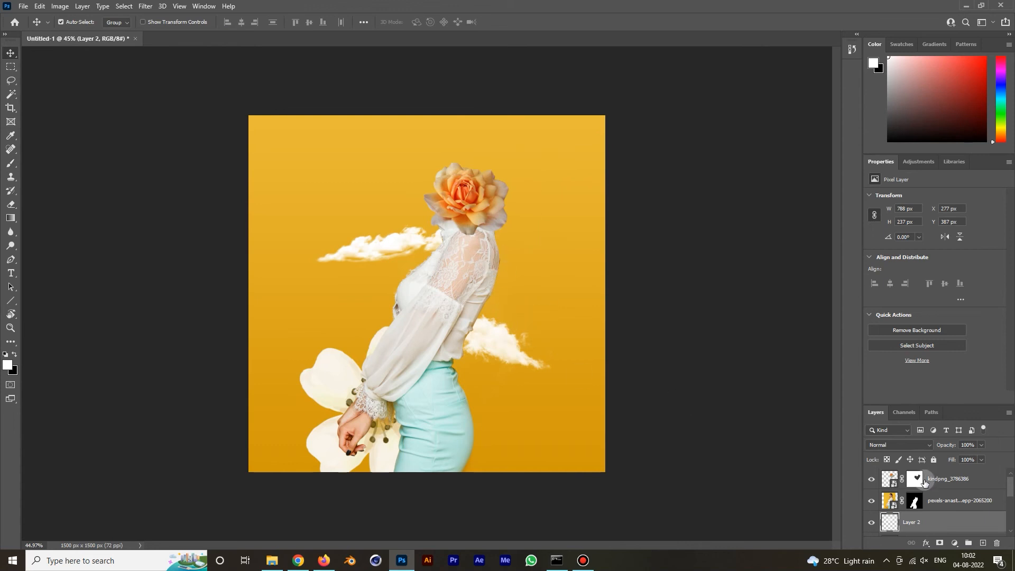
pyautogui.hotkey('alt', '[')
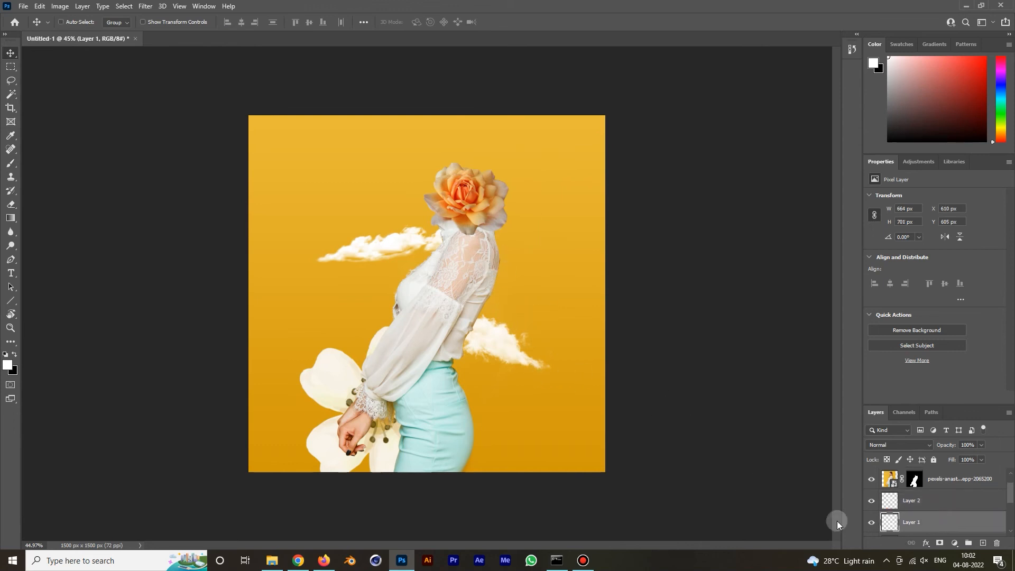
pyautogui.hotkey('ctrl', 't')
pyautogui.moveTo(560, 249); pyautogui.dragTo(611, 194)
pyautogui.moveTo(550, 289); pyautogui.dragTo(522, 334)
pyautogui.moveTo(592, 463); pyautogui.dragTo(620, 444)
pyautogui.press('Return')
pyautogui.moveTo(526, 352); pyautogui.dragTo(525, 333)
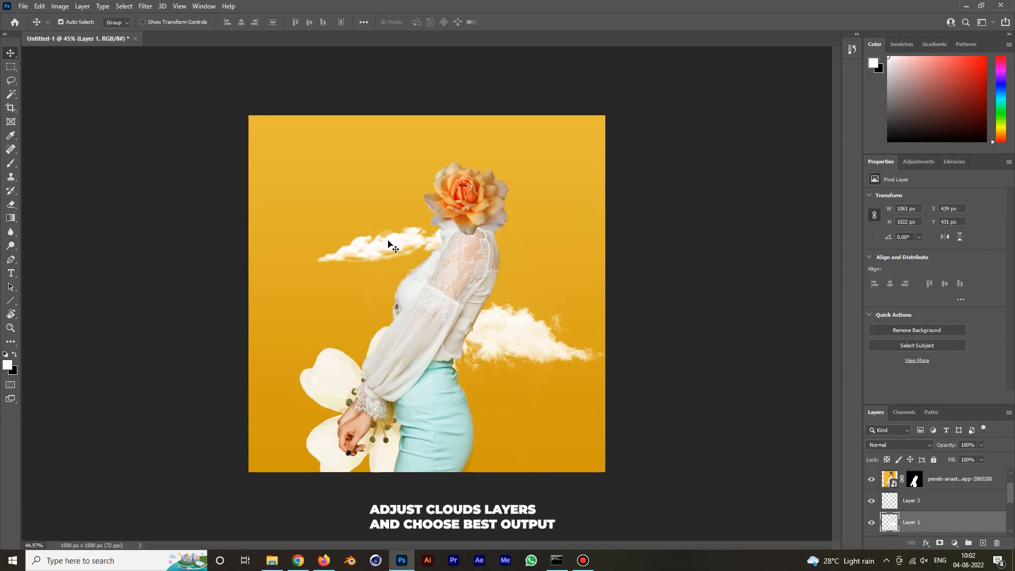
# Step: Rotate the cloud by the woman's chest about 7.3°, enlarge it to about 879 px wide, and shift it slightly down and away from her
pyautogui.click(911, 503)
pyautogui.hotkey('ctrl', 't')
pyautogui.moveTo(313, 283)
pyautogui.mouseDown()
pyautogui.moveTo(297, 261)
pyautogui.moveTo(300, 270)
pyautogui.mouseUp()
pyautogui.moveTo(396, 261); pyautogui.dragTo(393, 270)
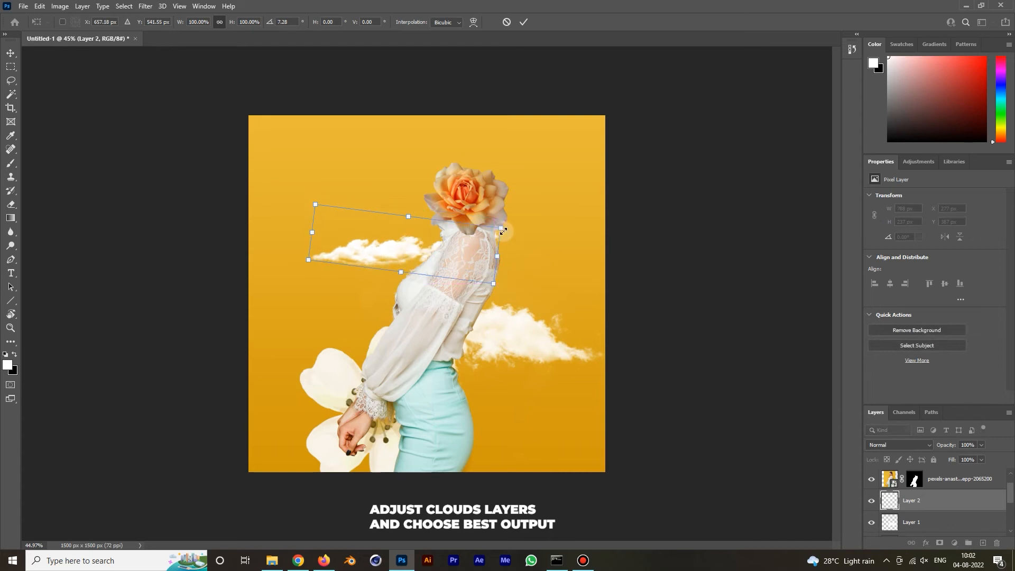
pyautogui.moveTo(502, 231); pyautogui.dragTo(516, 223)
pyautogui.press('Return')
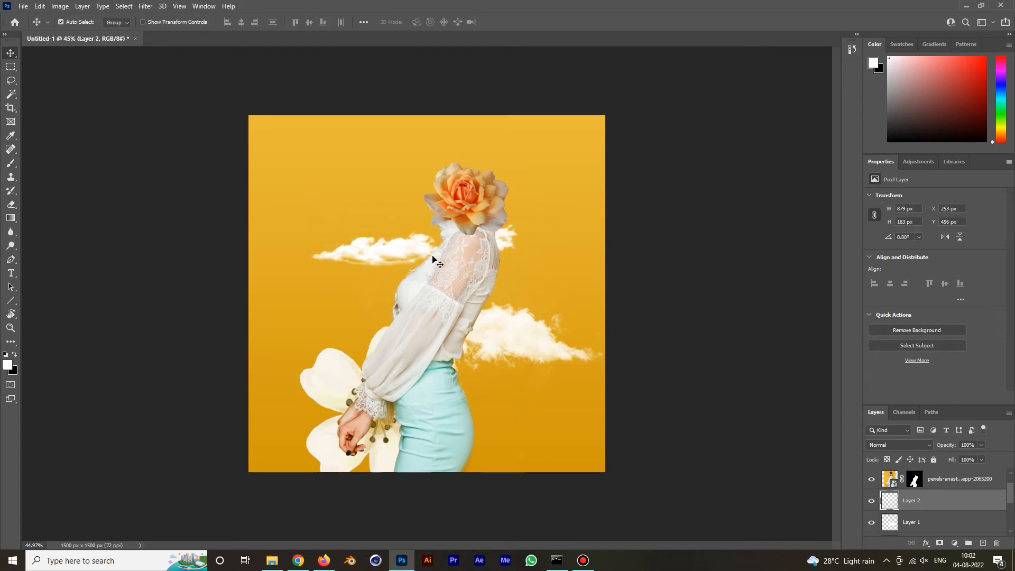
pyautogui.moveTo(403, 255); pyautogui.dragTo(377, 265)
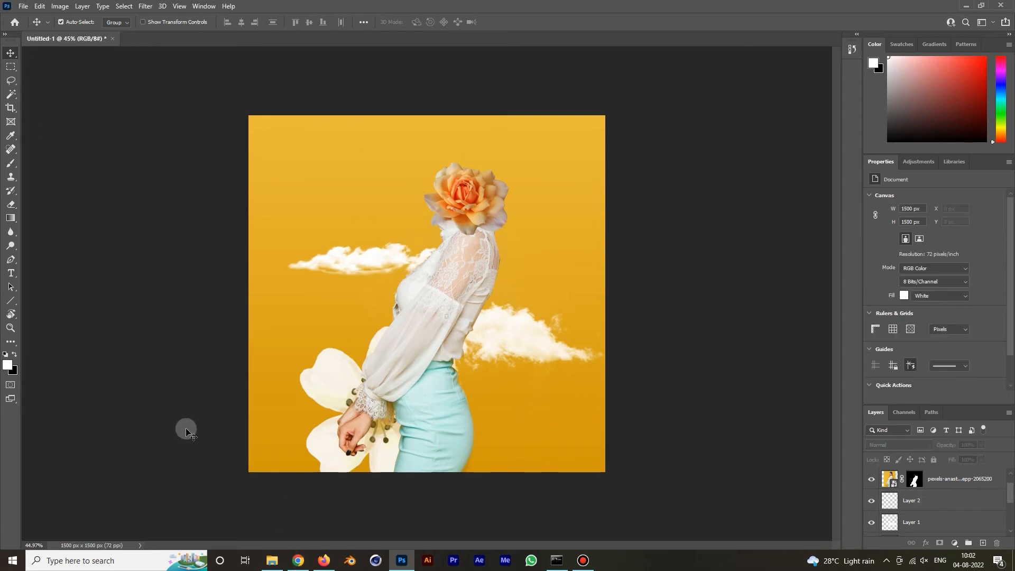
# Step: Place the Marble Staircase image from the Collage 1 folder in the collage, just below the cloud behind the woman's back
pyautogui.click(272, 560)
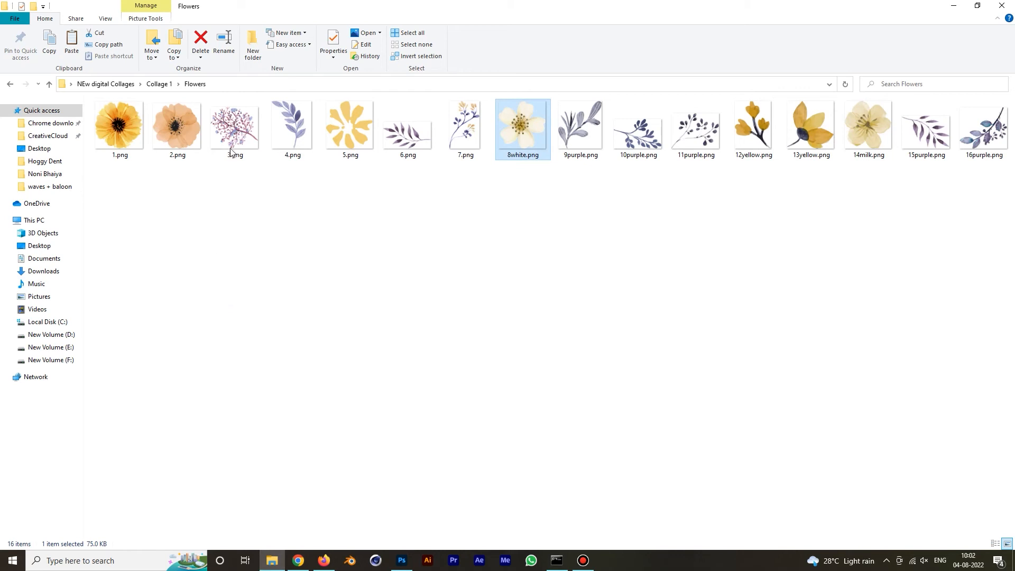
pyautogui.click(163, 86)
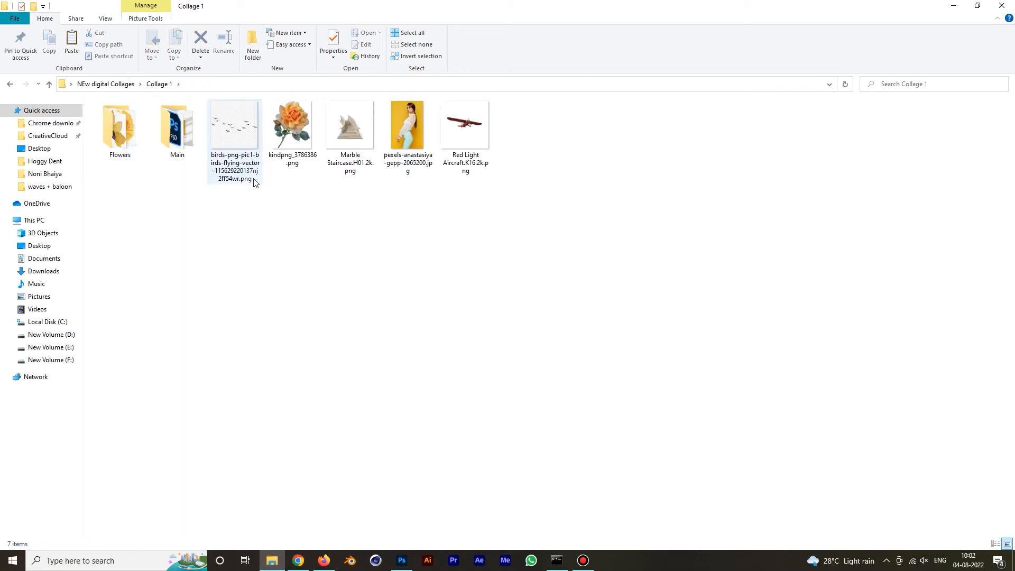
pyautogui.moveTo(349, 127); pyautogui.dragTo(512, 381)
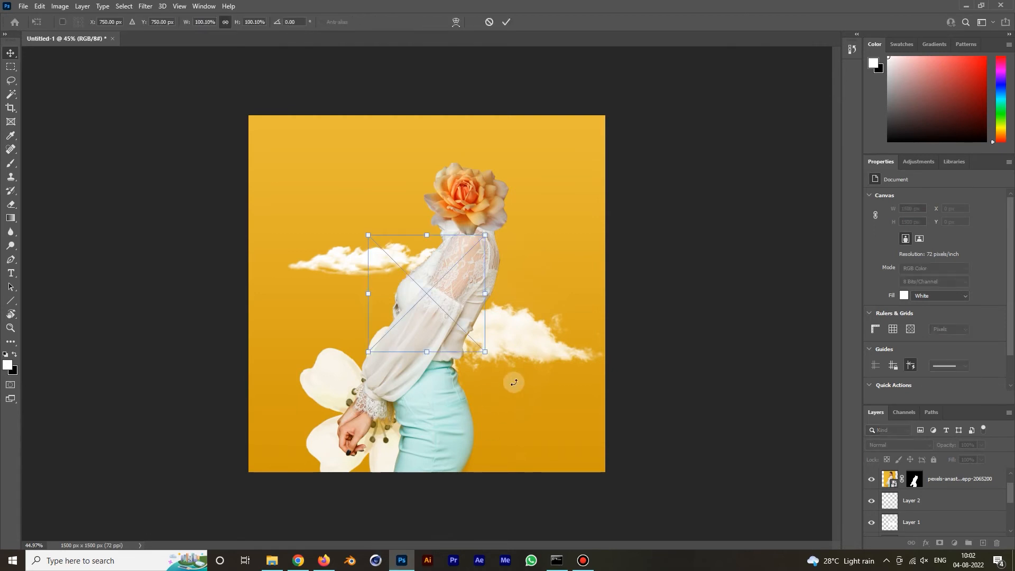
pyautogui.moveTo(446, 289); pyautogui.dragTo(553, 359)
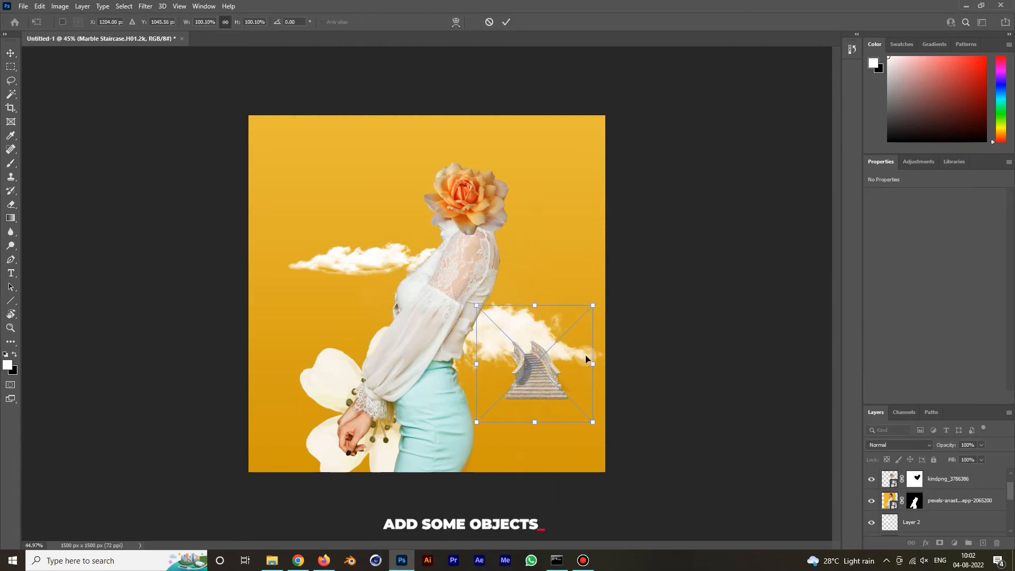
pyautogui.press('Return')
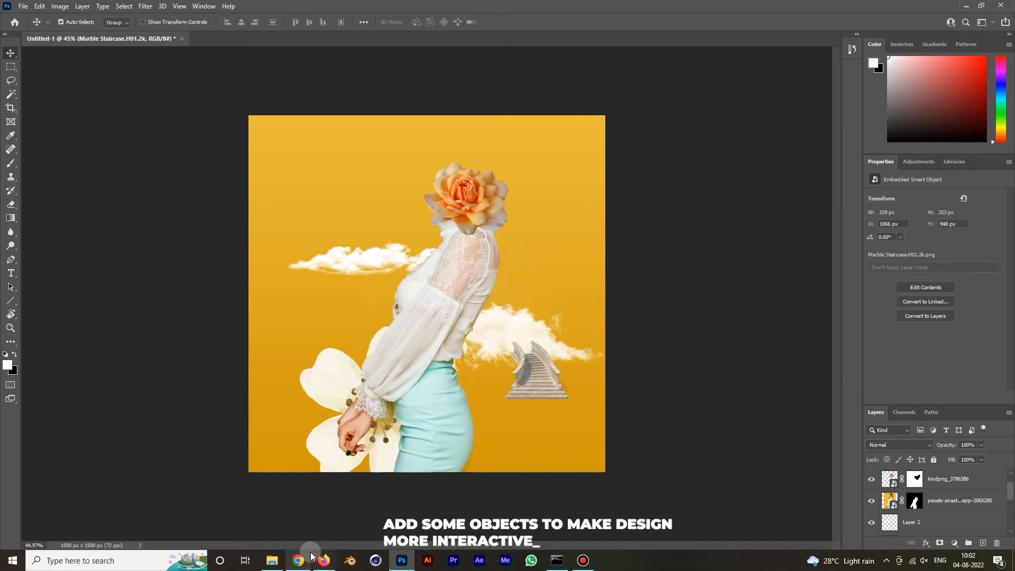
pyautogui.click(671, 235)
pyautogui.moveTo(543, 388); pyautogui.dragTo(540, 386)
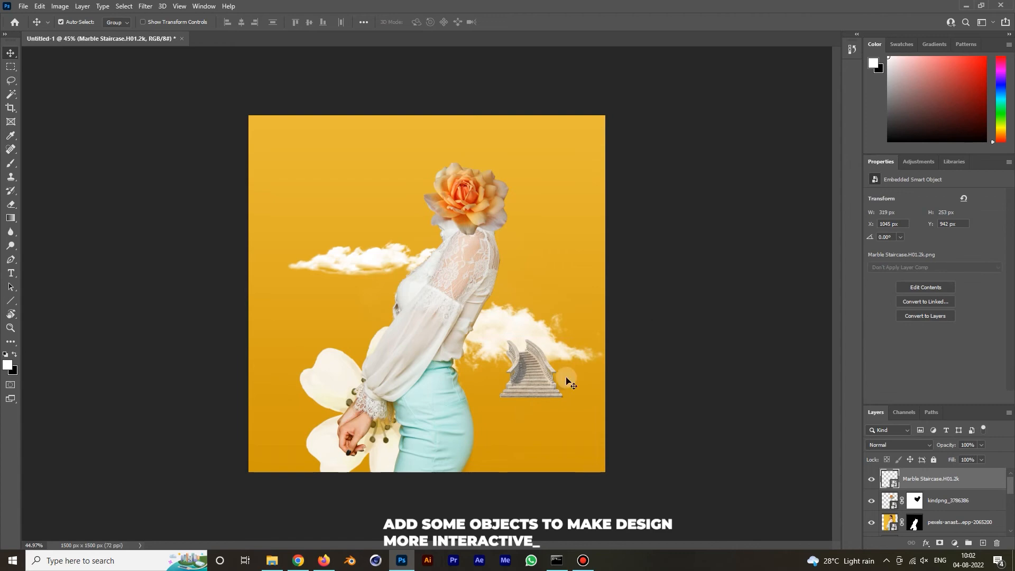
# Step: Try the birds-png-pic1 flying birds image over the woman's chest, and delete it
pyautogui.click(271, 562)
pyautogui.moveTo(234, 132); pyautogui.dragTo(351, 290)
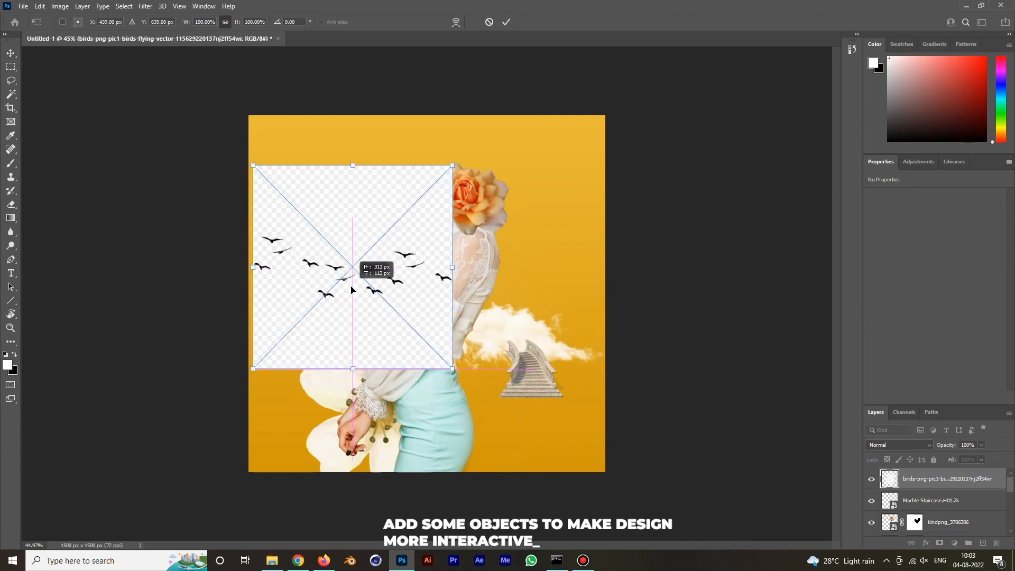
pyautogui.press('Return')
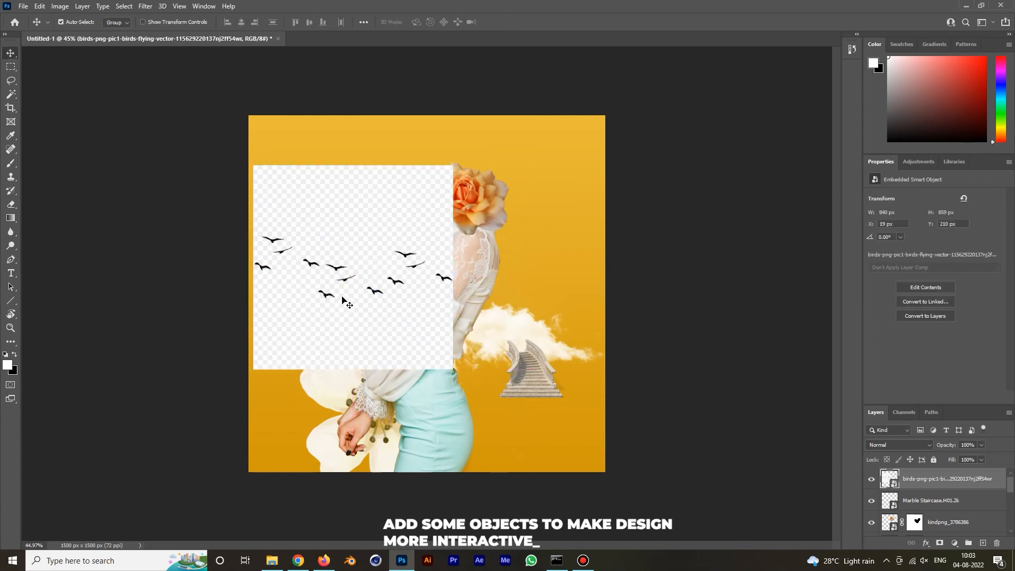
pyautogui.press('Delete')
# Step: Search drive D: in File Explorer for "birds" and place the Flocking Birds PNG in the collage
pyautogui.click(272, 561)
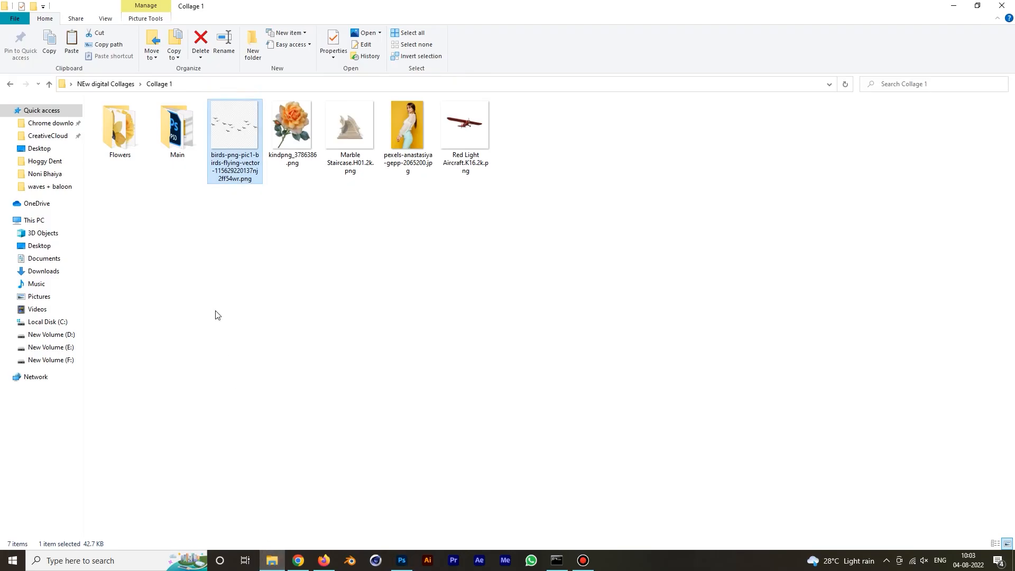
pyautogui.click(50, 335)
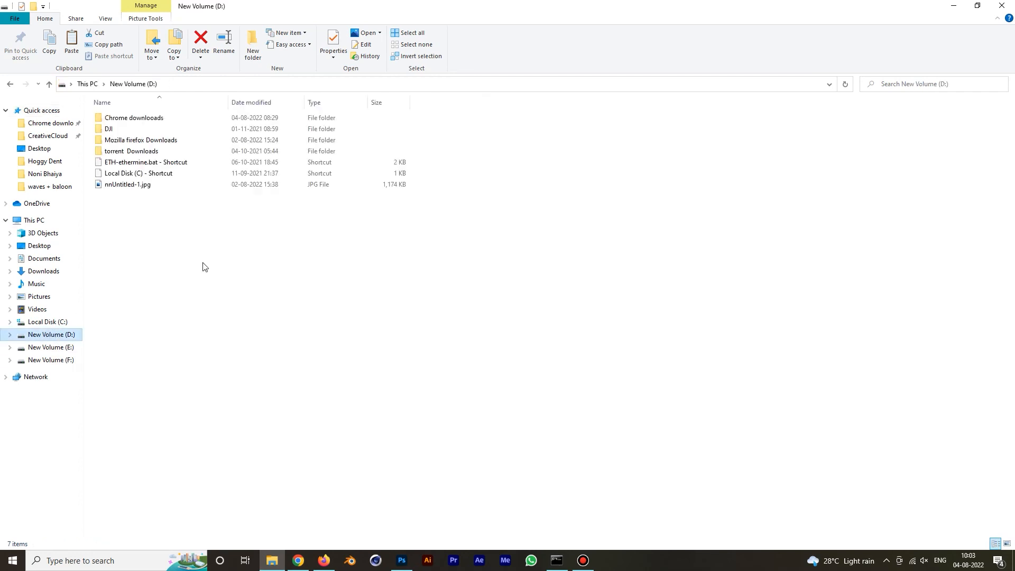
pyautogui.click(906, 85)
pyautogui.write('birds')
pyautogui.press('Return')
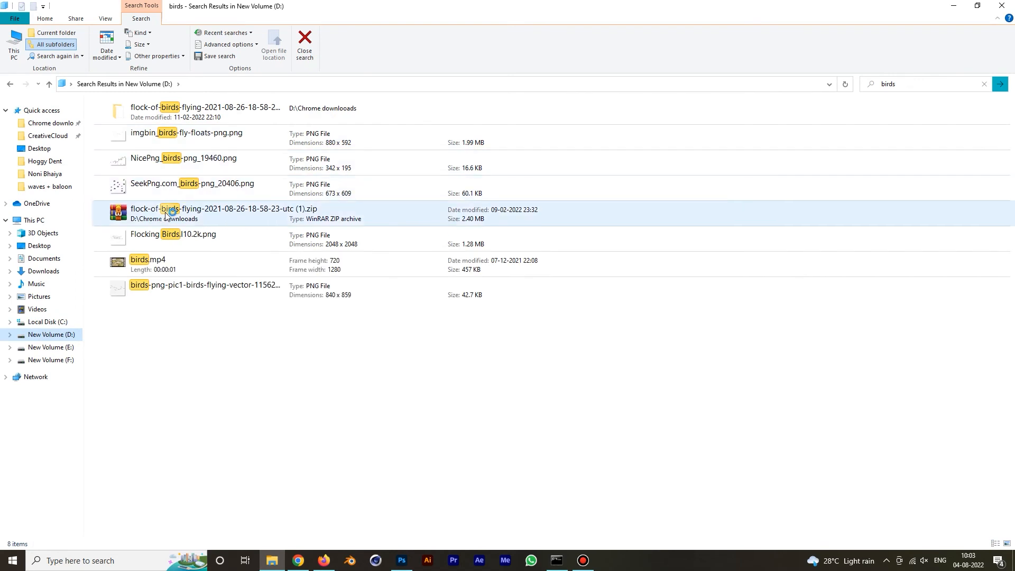
pyautogui.moveTo(165, 241); pyautogui.dragTo(297, 304)
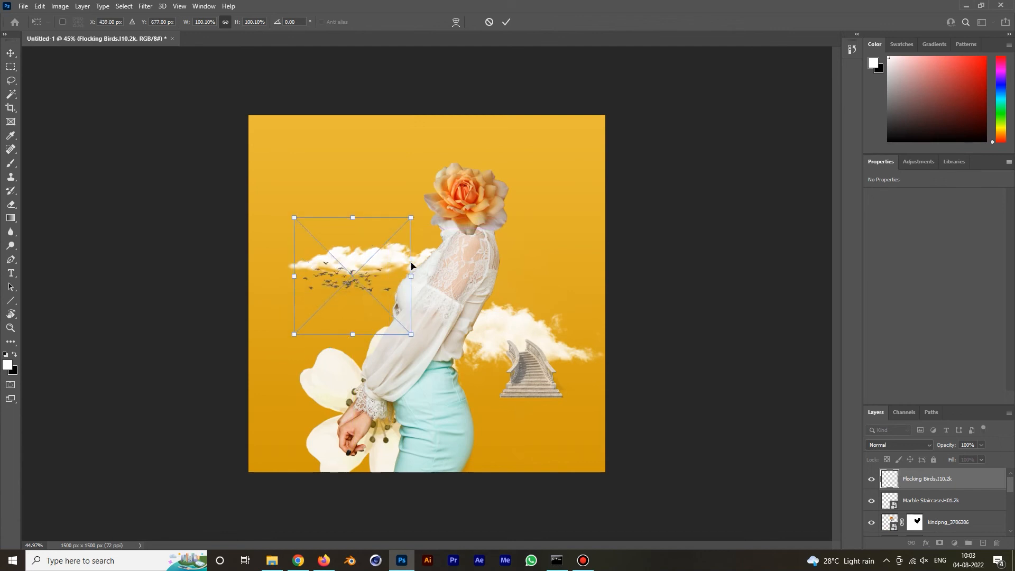
# Step: Scale the bird flock to about 94% and position it just below the cloud in front of the woman's chest
pyautogui.moveTo(369, 261)
pyautogui.mouseDown()
pyautogui.moveTo(341, 237)
pyautogui.moveTo(345, 222)
pyautogui.moveTo(361, 221)
pyautogui.moveTo(360, 247)
pyautogui.mouseUp()
pyautogui.moveTo(422, 169); pyautogui.dragTo(454, 145)
pyautogui.moveTo(396, 216); pyautogui.dragTo(382, 225)
pyautogui.moveTo(438, 155); pyautogui.dragTo(400, 192)
pyautogui.moveTo(365, 240); pyautogui.dragTo(367, 262)
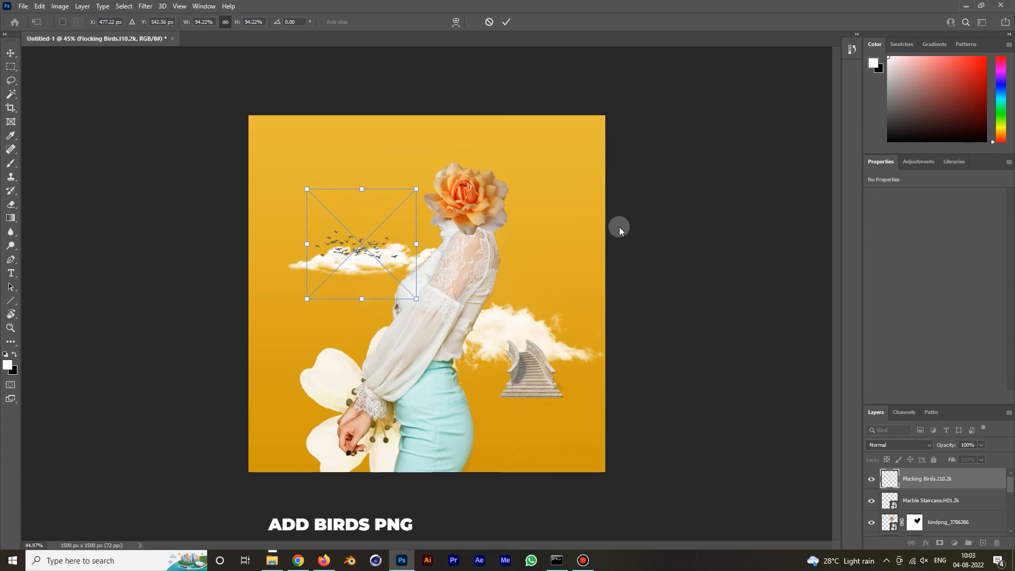
pyautogui.press('Return')
pyautogui.scroll(5, 306, 233)
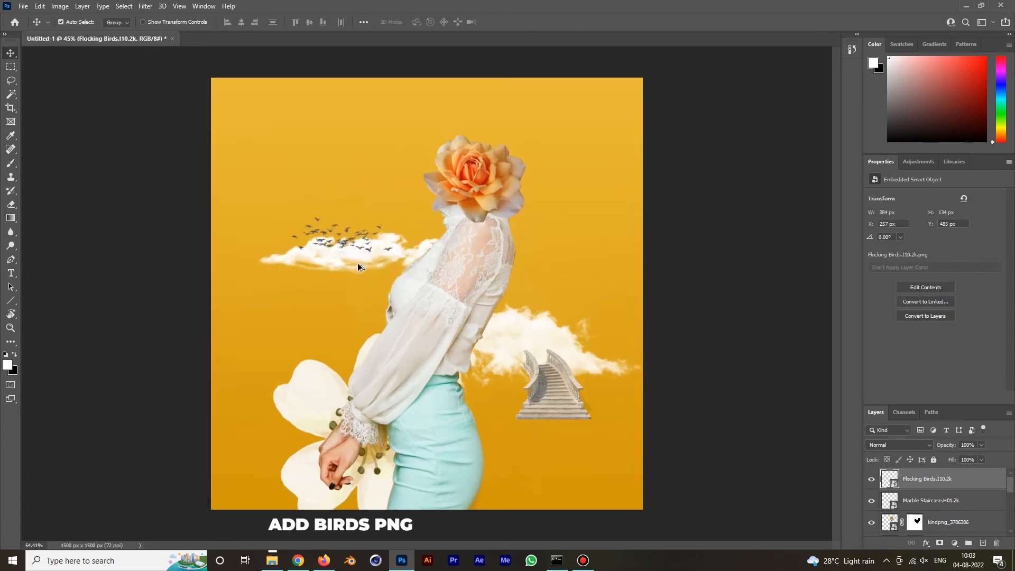
pyautogui.moveTo(368, 223); pyautogui.dragTo(343, 305)
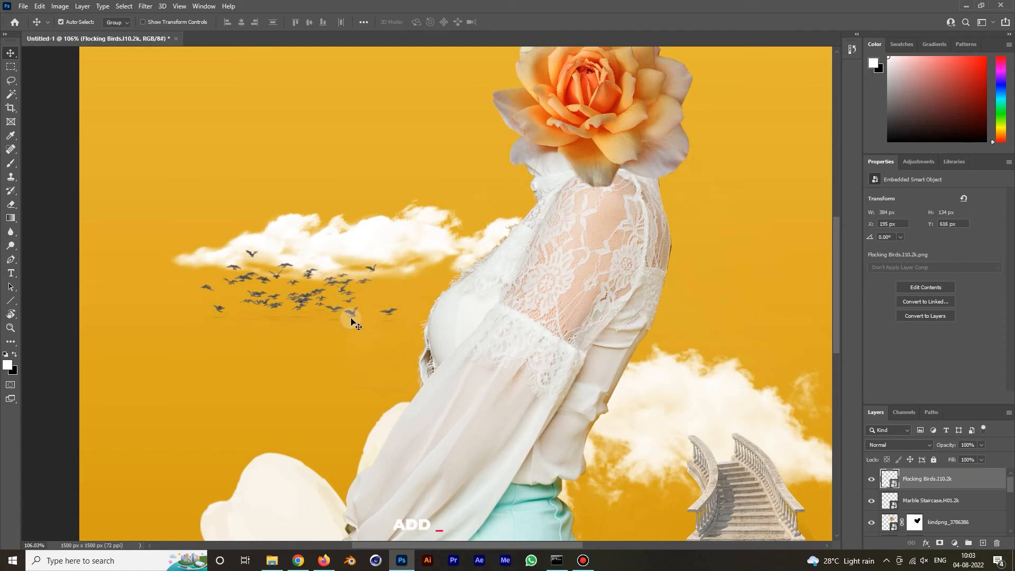
# Step: Darken only the birds with a clipped Curves adjustment, lowering the curve to output 93 at input 170
pyautogui.click(955, 543)
pyautogui.click(953, 413)
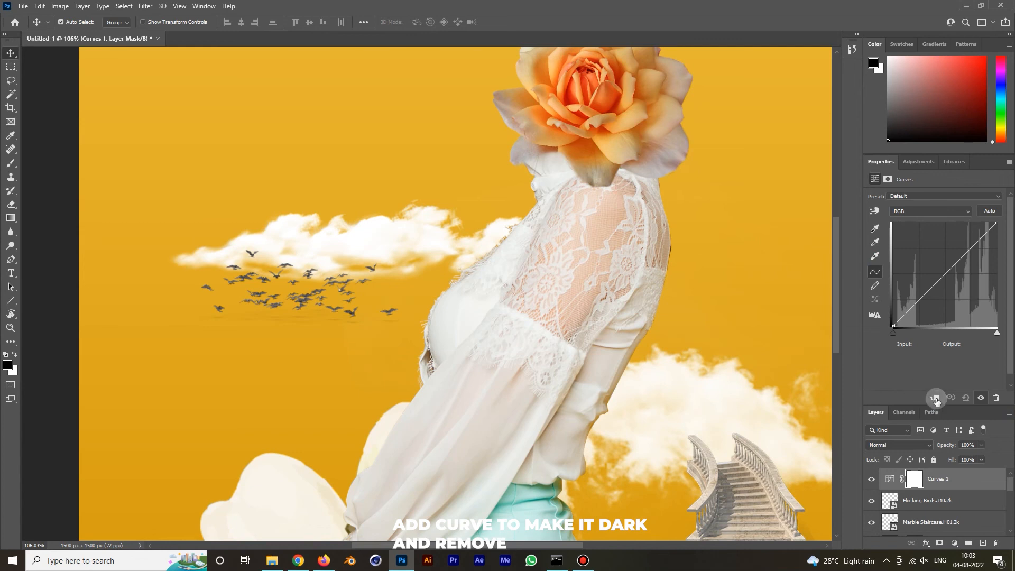
pyautogui.click(937, 400)
pyautogui.moveTo(962, 258); pyautogui.dragTo(963, 288)
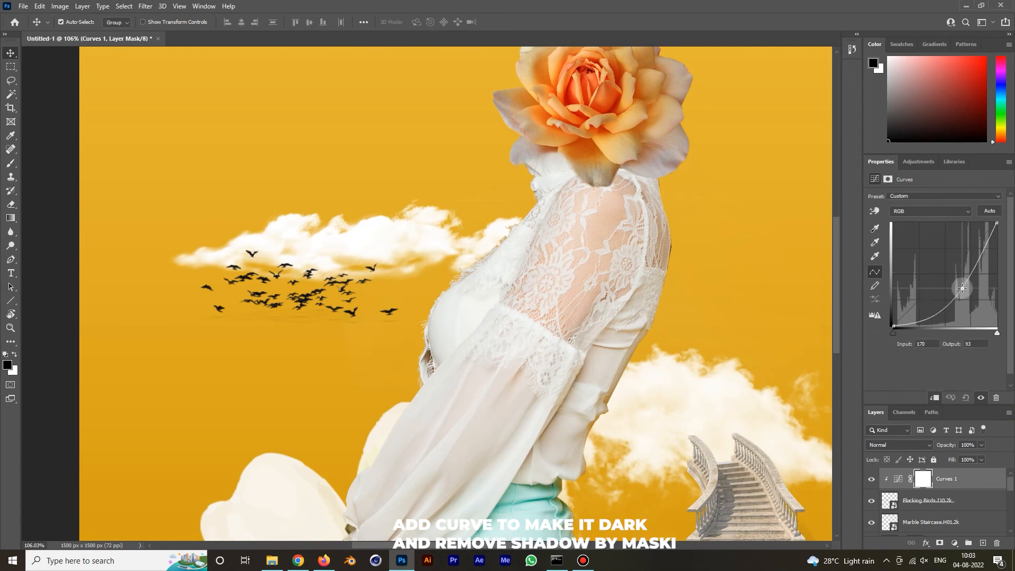
pyautogui.click(947, 401)
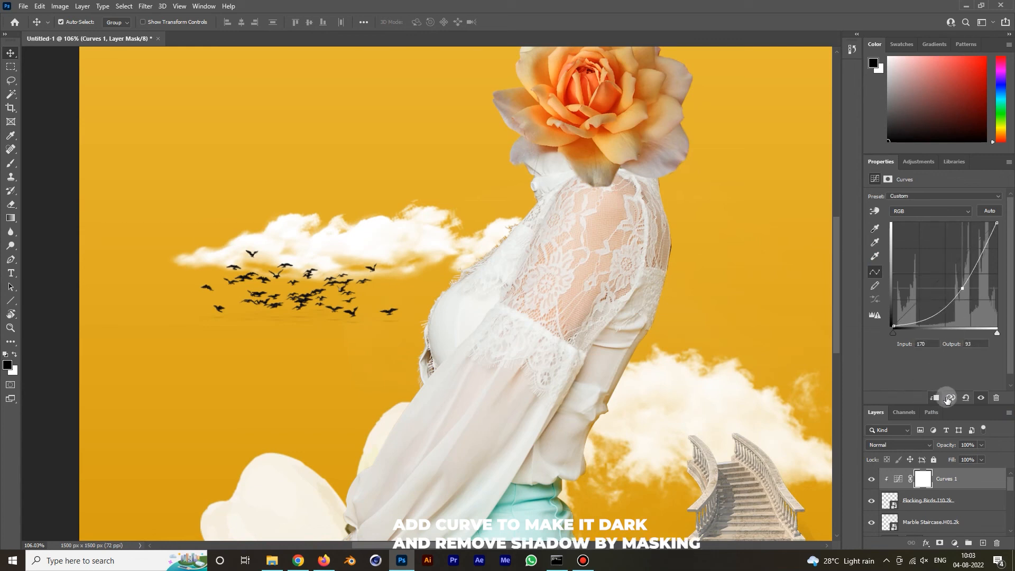
# Step: Add a layer mask to the birds and paint out the shadow beneath the flock with a black 40 px brush at 15% hardness
pyautogui.click(949, 500)
pyautogui.click(939, 543)
pyautogui.press('b')
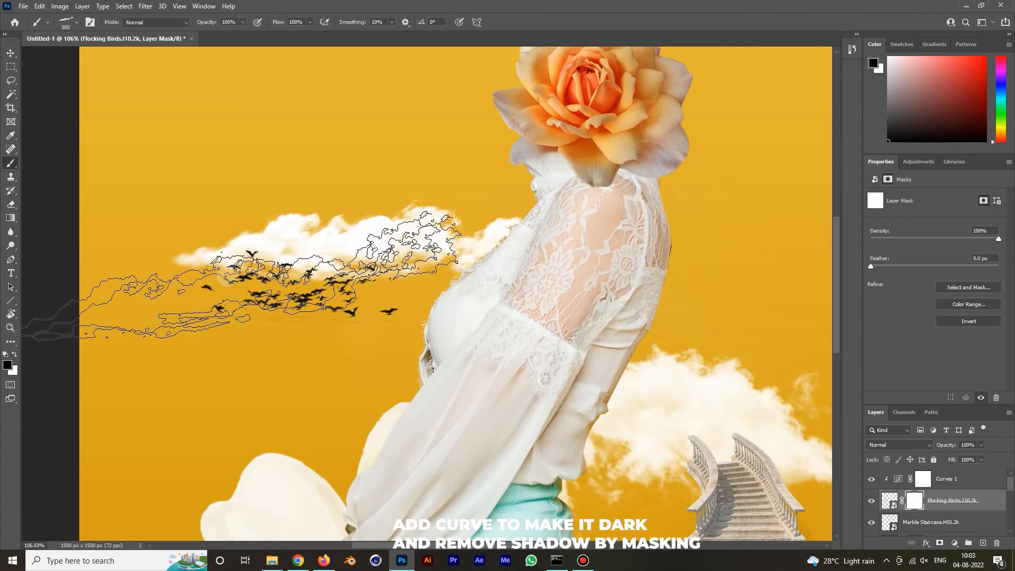
pyautogui.click(77, 23)
pyautogui.click(90, 123)
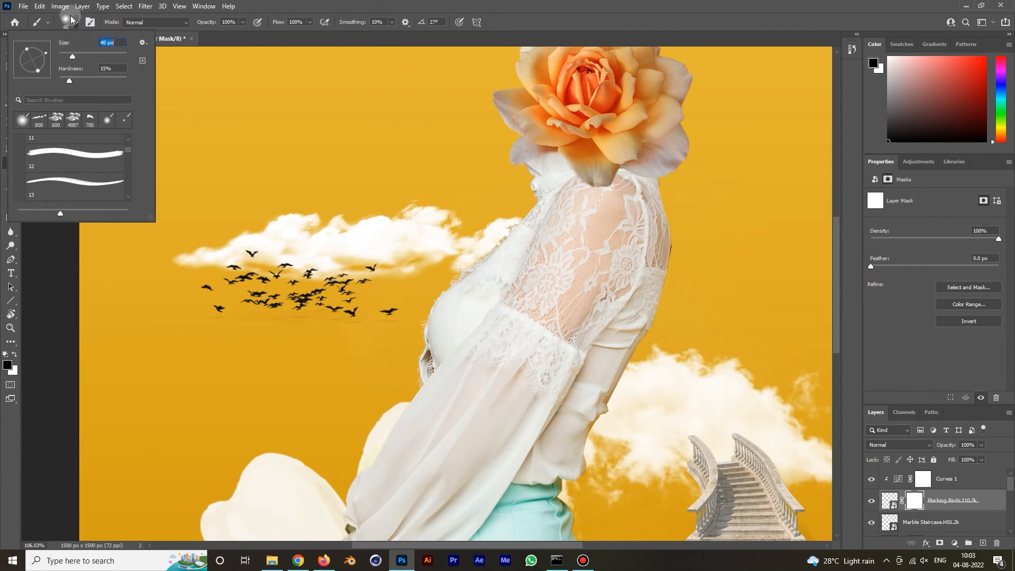
pyautogui.moveTo(212, 325); pyautogui.dragTo(386, 328)
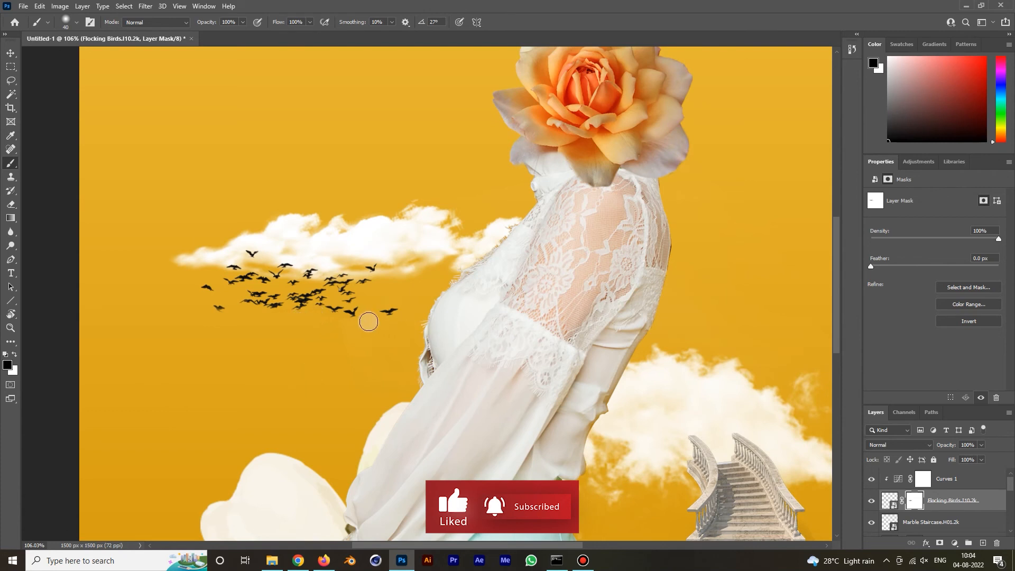
pyautogui.press('v')
pyautogui.click(60, 309)
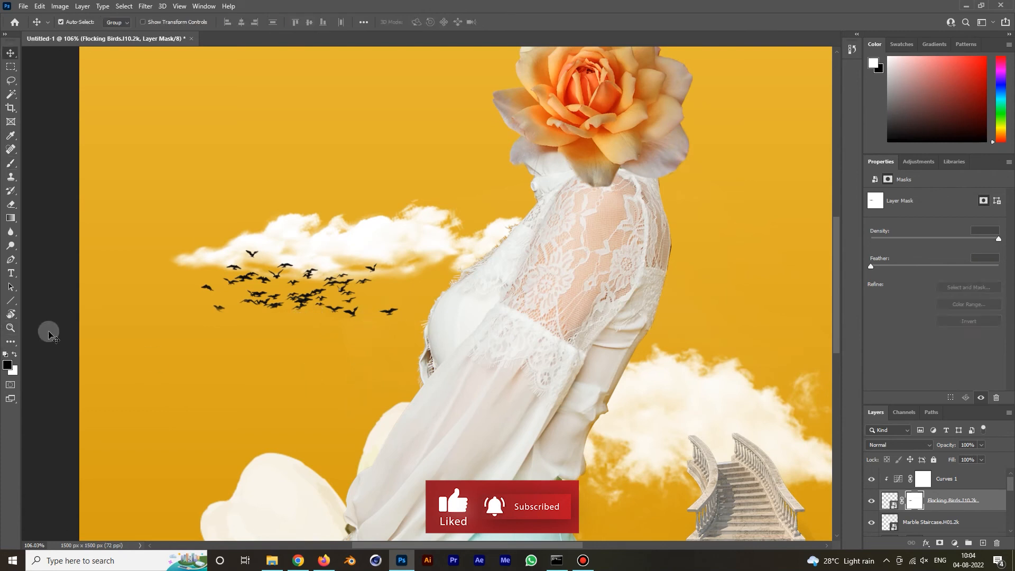
pyautogui.scroll(-8, 403, 356)
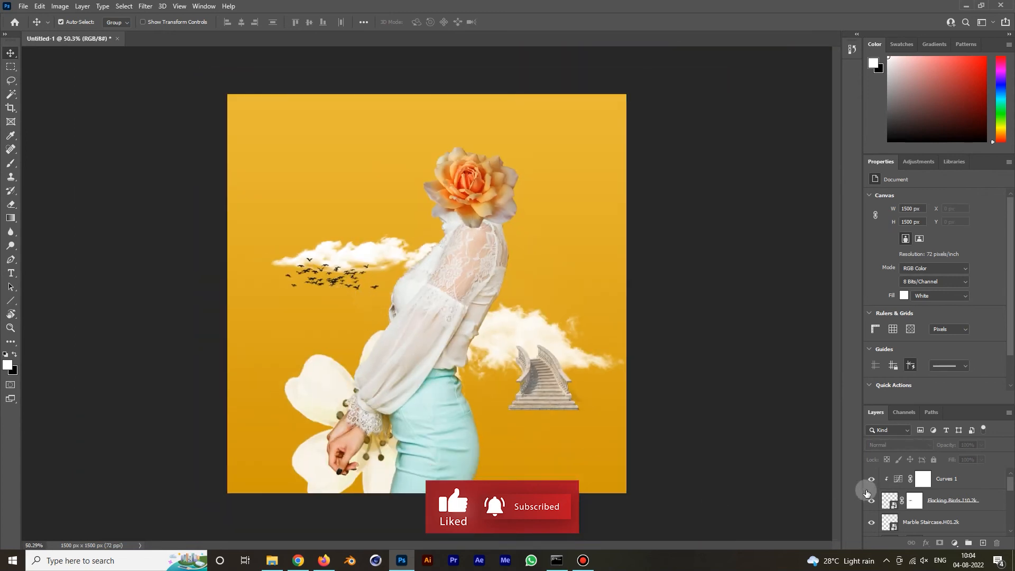
# Step: Move the Flocking Birds layer to just above the cloud in front of the woman, at about X 250 px, Y 442 px
pyautogui.click(957, 508)
pyautogui.moveTo(350, 304); pyautogui.dragTo(368, 293)
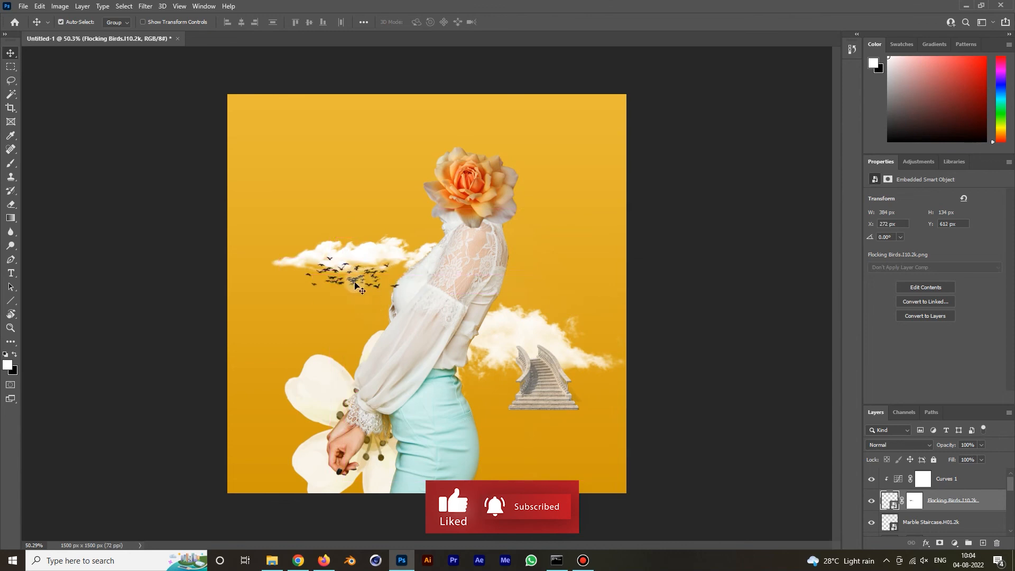
pyautogui.moveTo(357, 268); pyautogui.dragTo(348, 233)
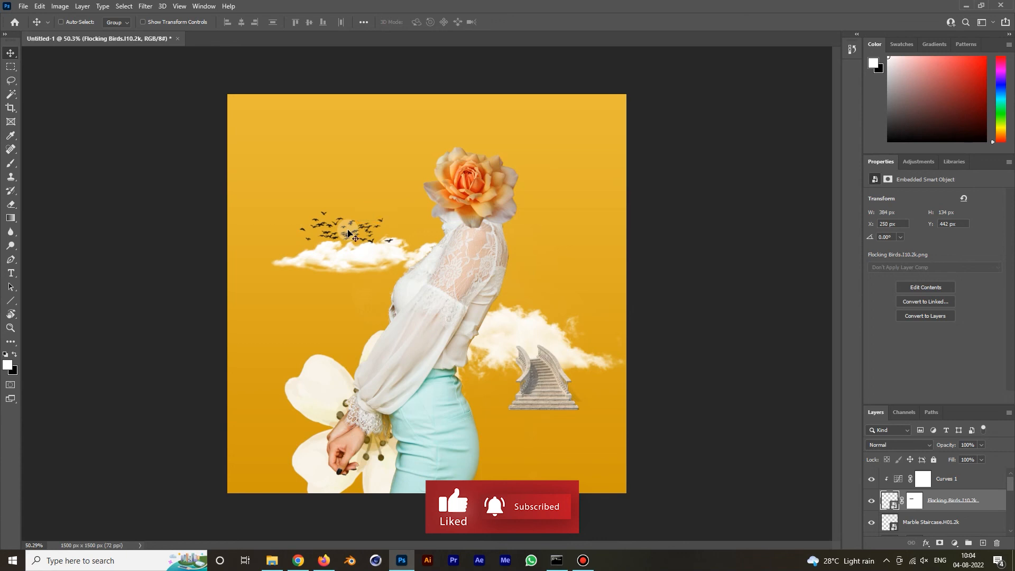
# Step: Switch to File Explorer, go back to the Collage 1 folder, and place the Red Light Aircraft PNG in the collage
pyautogui.click(297, 561)
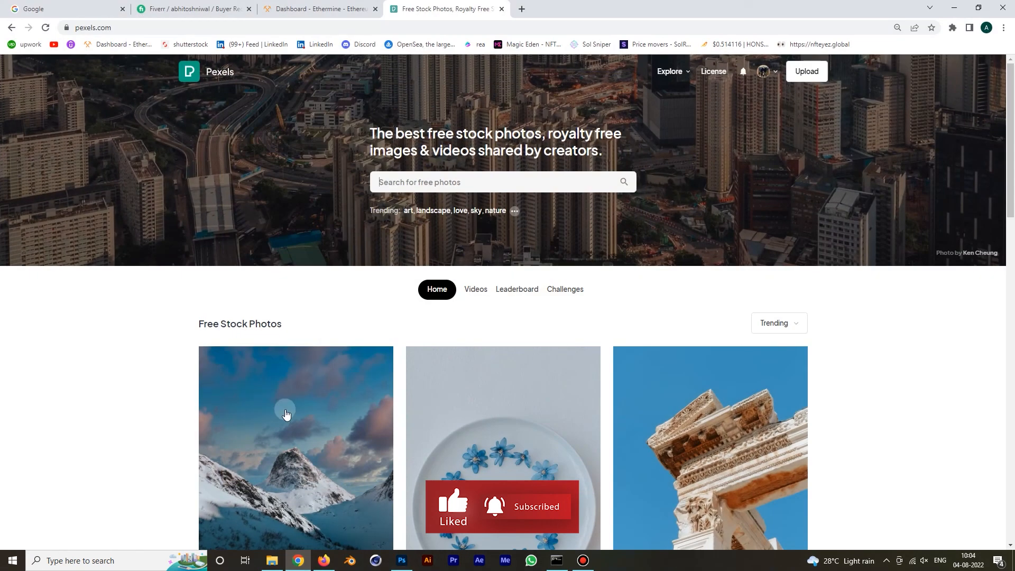
pyautogui.click(296, 564)
pyautogui.click(274, 565)
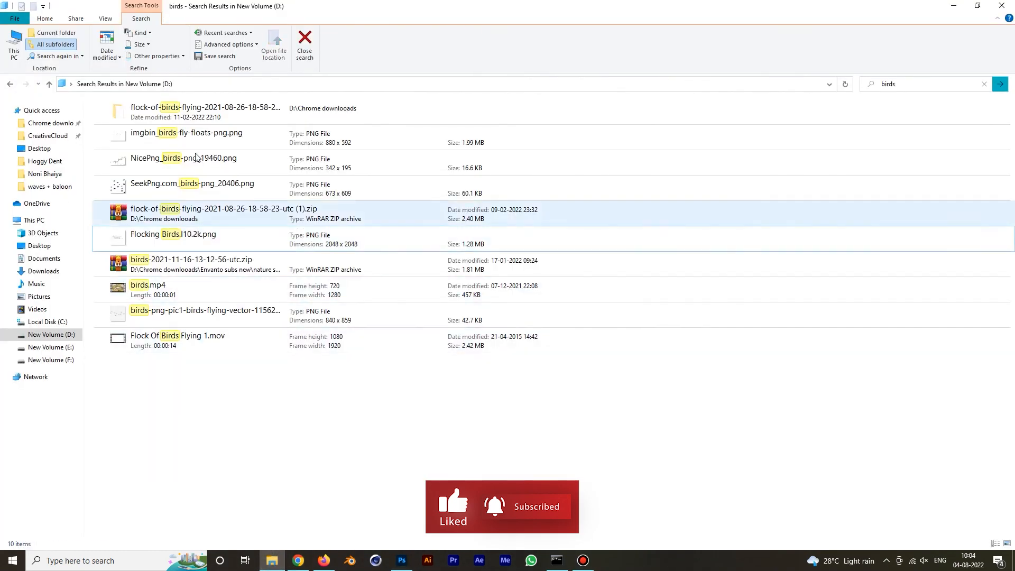
pyautogui.rightClick(272, 561)
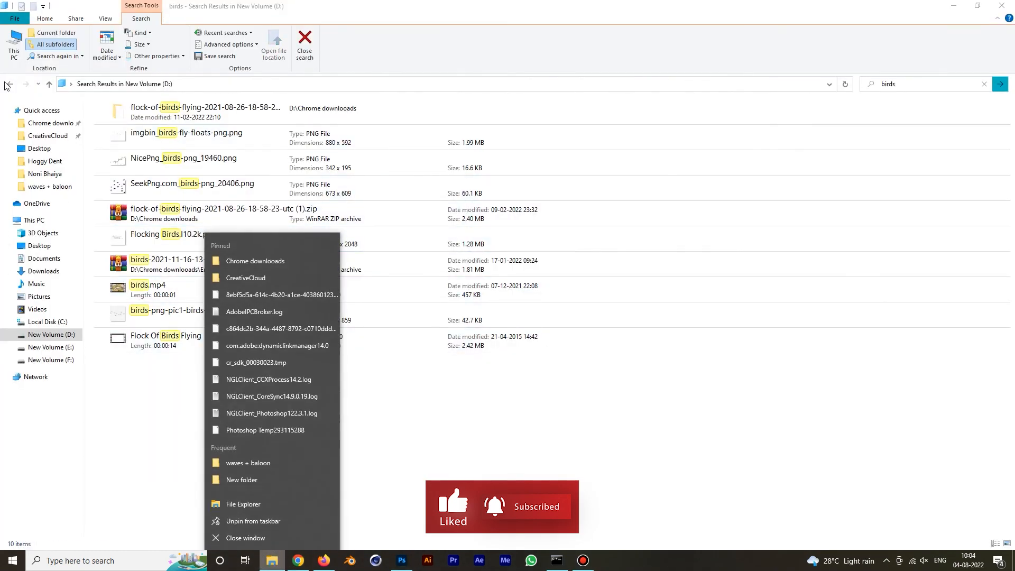
pyautogui.click(8, 85)
pyautogui.click(9, 84)
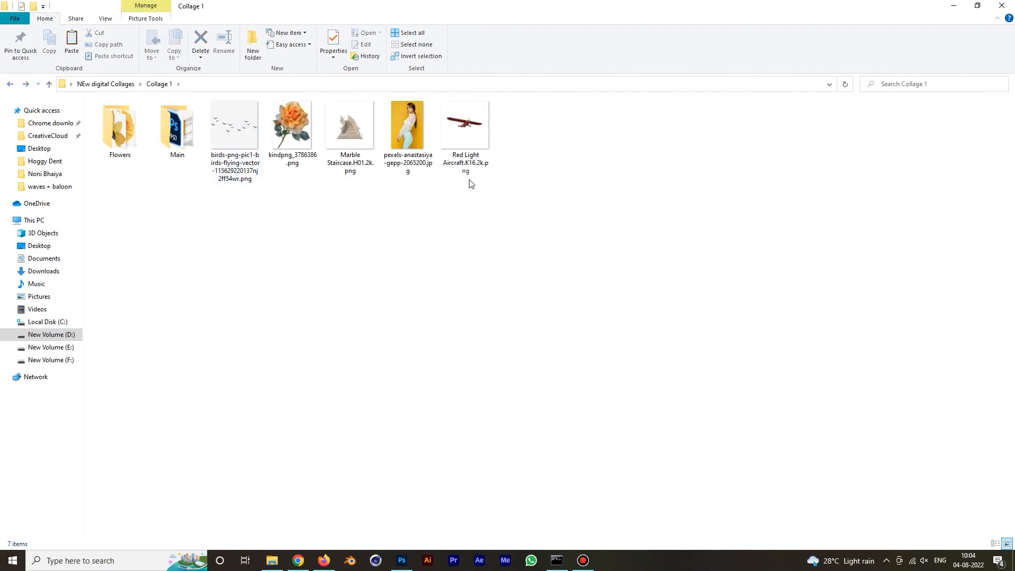
pyautogui.click(466, 141)
pyautogui.doubleClick(466, 141)
pyautogui.click(1003, 6)
pyautogui.moveTo(470, 138); pyautogui.dragTo(402, 304)
# Step: Flip the aircraft horizontally and position it above the bird flock, beside the rose head
pyautogui.rightClick(402, 304)
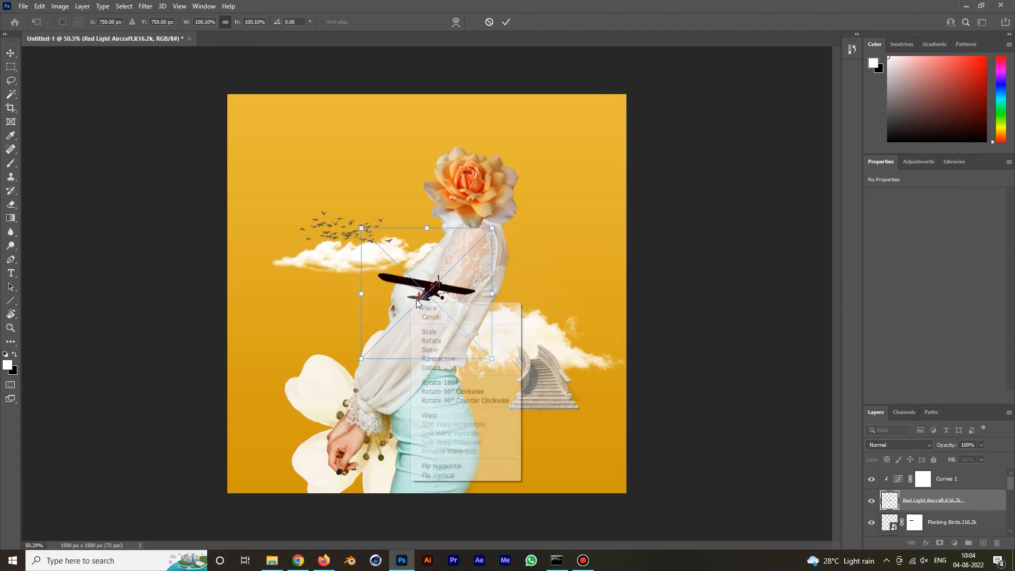
pyautogui.click(441, 467)
pyautogui.moveTo(438, 311); pyautogui.dragTo(382, 199)
# Step: Move the aircraft layer above Curves 1 and clip the Curves adjustment to the Flocking Birds layer again
pyautogui.moveTo(963, 512); pyautogui.dragTo(964, 477)
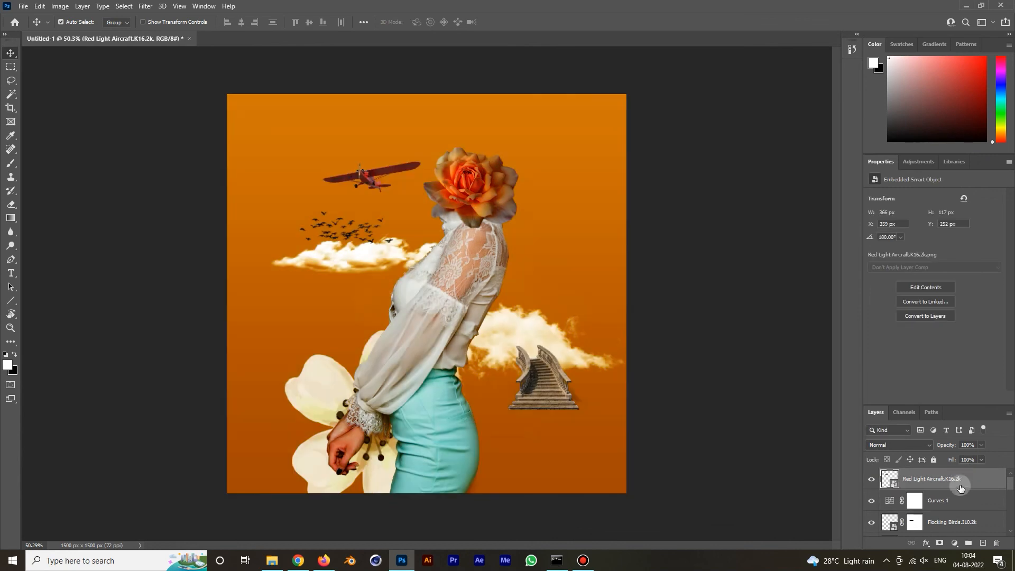
pyautogui.click(957, 508)
pyautogui.keyDown('alt'); pyautogui.click(955, 511); pyautogui.keyUp('alt')
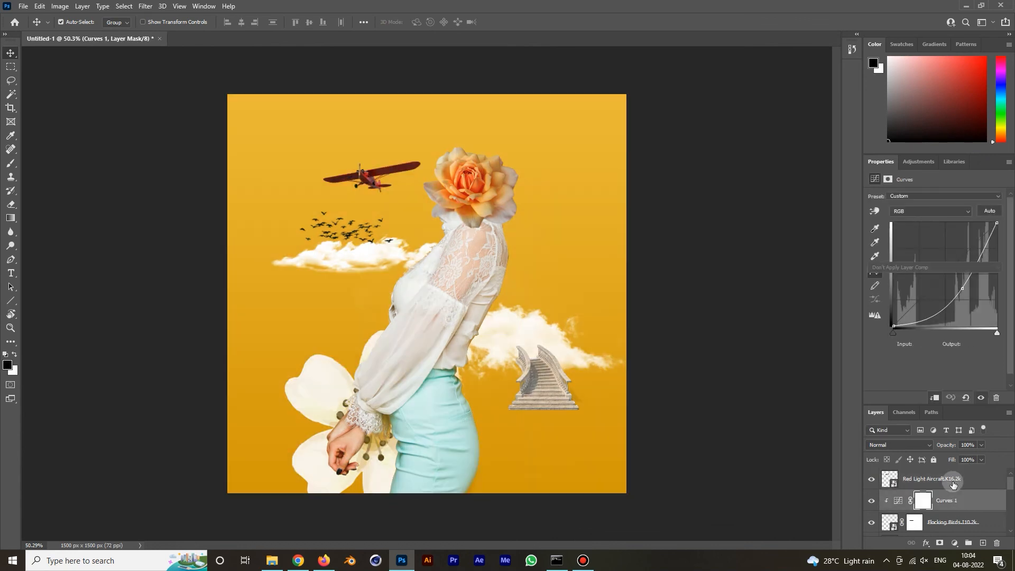
# Step: Scale the aircraft down to about 274 × 87 px and position it over the far end of the cloud, below the birds
pyautogui.click(946, 478)
pyautogui.moveTo(372, 194); pyautogui.dragTo(287, 284)
pyautogui.moveTo(421, 163); pyautogui.dragTo(284, 286)
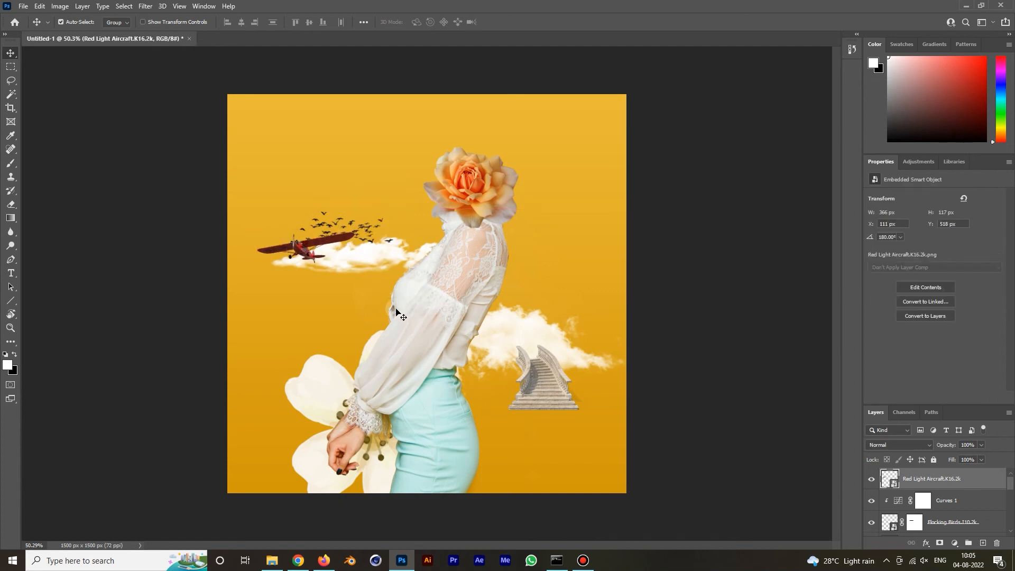
pyautogui.hotkey('ctrl', 't')
pyautogui.moveTo(369, 187); pyautogui.dragTo(336, 219)
pyautogui.moveTo(287, 268); pyautogui.dragTo(307, 254)
pyautogui.press('Return')
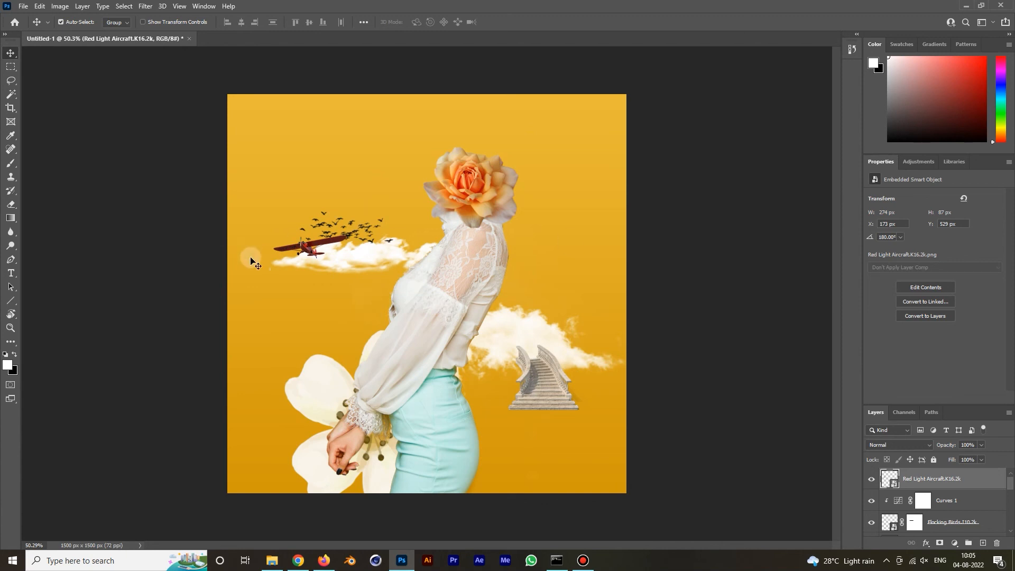
# Step: Add a new layer above Gradient Fill 1 and choose brush 3 from the 100 Fog Photoshop Stamp Brushes
pyautogui.press('b')
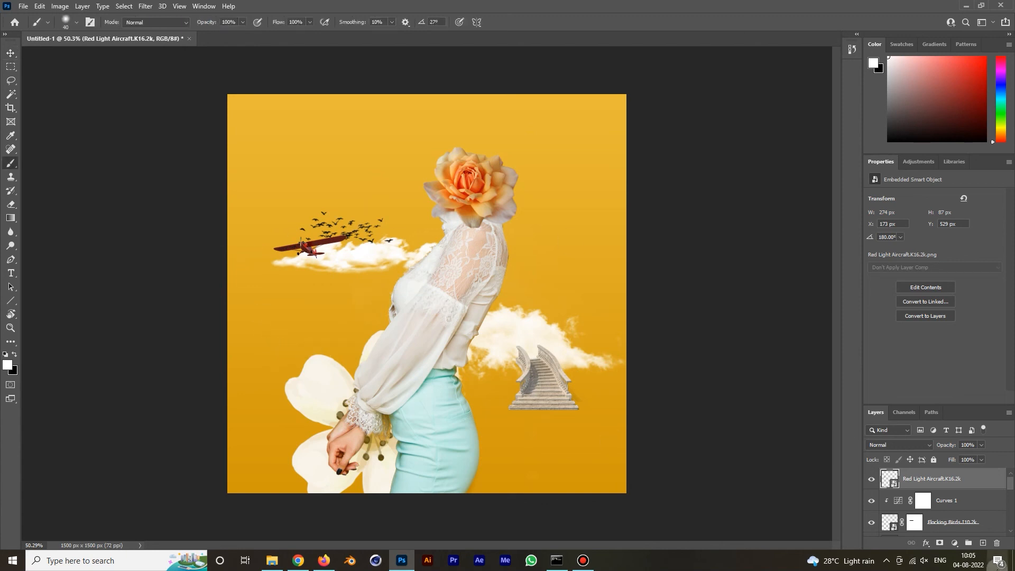
pyautogui.scroll(-5, 981, 516)
pyautogui.click(972, 513)
pyautogui.click(983, 543)
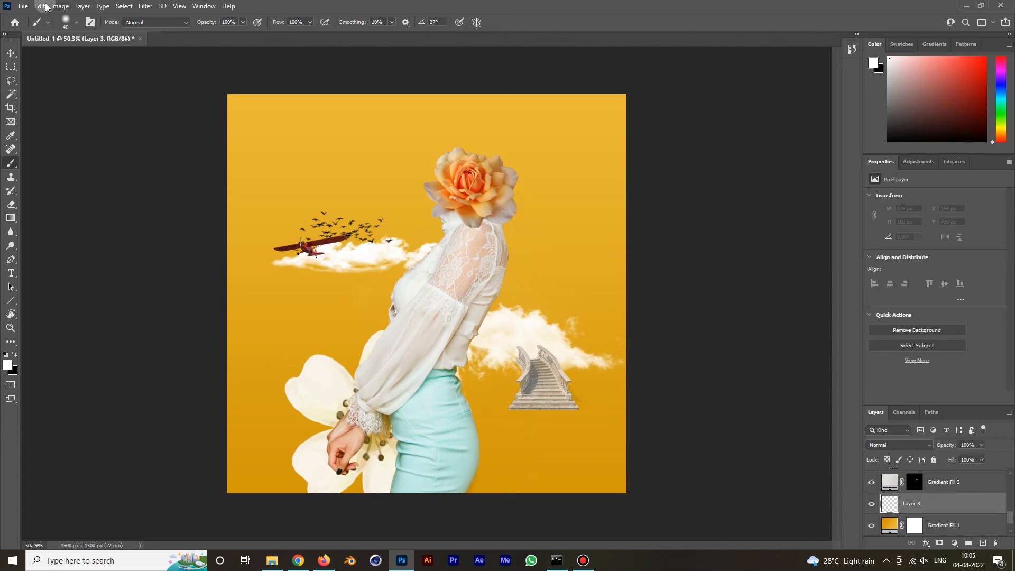
pyautogui.click(78, 22)
pyautogui.scroll(7, 42, 142)
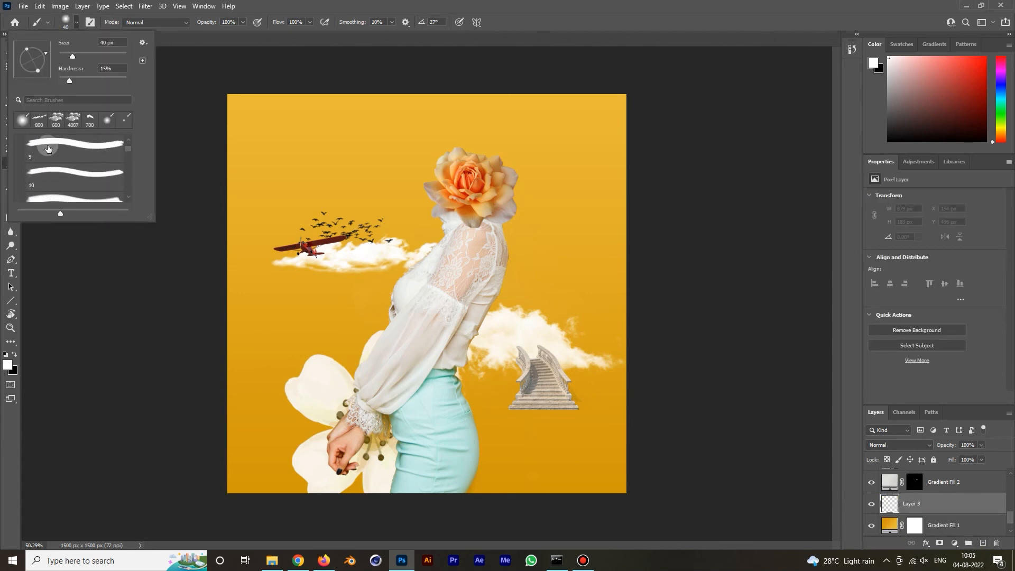
pyautogui.scroll(5, 24, 150)
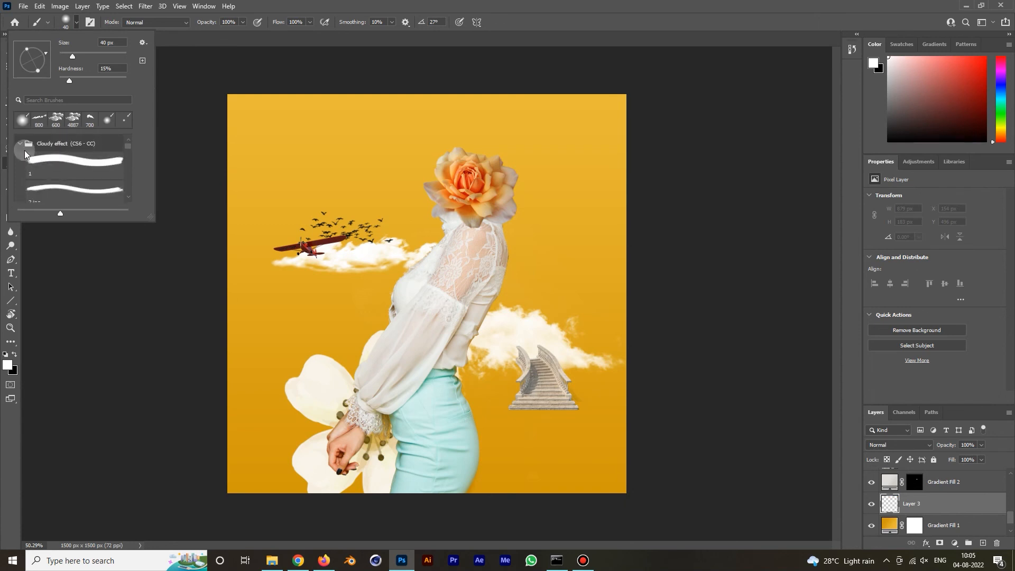
pyautogui.scroll(-2, 54, 172)
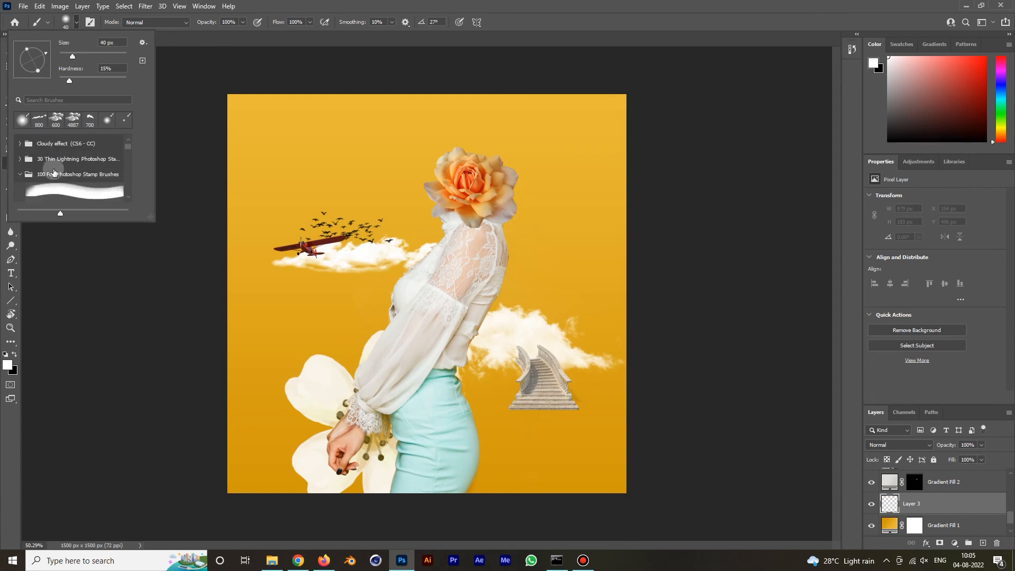
pyautogui.scroll(-3, 32, 174)
pyautogui.click(74, 156)
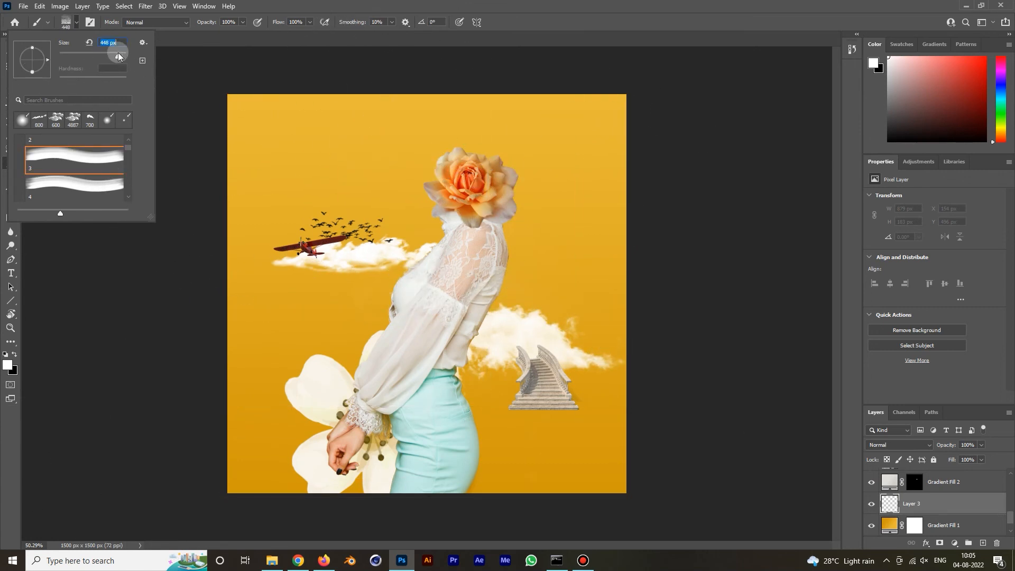
# Step: Enlarge the fog brush to 1500 px and stamp white fog once across the whole canvas
pyautogui.click(723, 256)
pyautogui.press(']')
pyautogui.press(']')
pyautogui.press(']')
pyautogui.press(']')
pyautogui.press(']')
pyautogui.press(']')
pyautogui.press(']')
pyautogui.press(']')
pyautogui.press(']')
pyautogui.press(']')
pyautogui.press(']')
pyautogui.press(']')
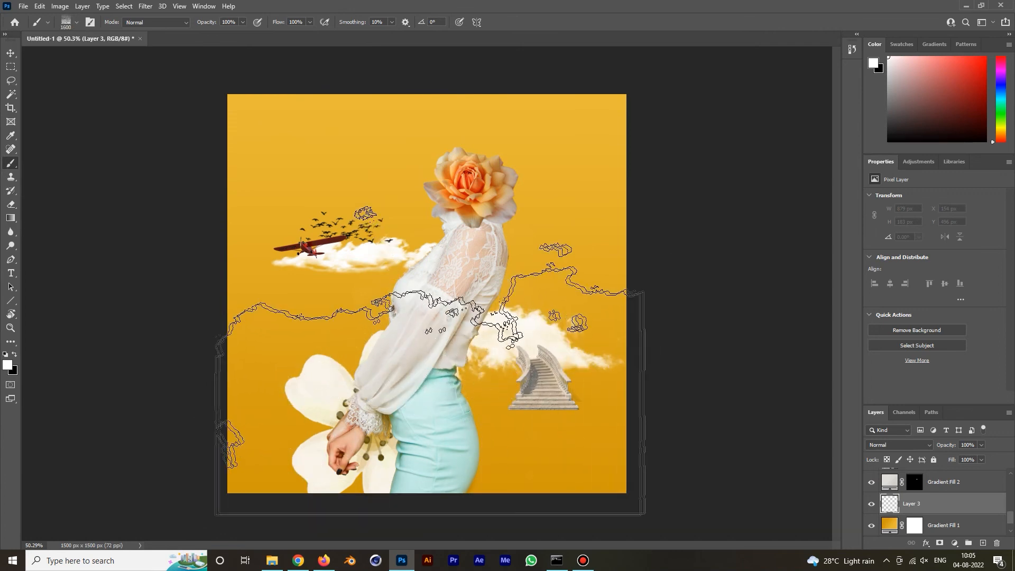
pyautogui.press('[')
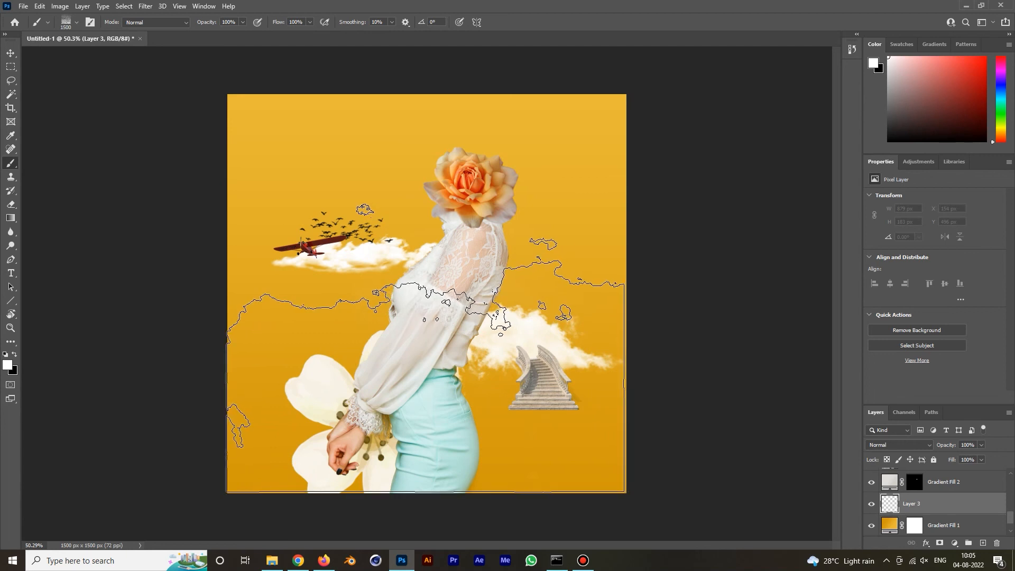
pyautogui.click(426, 294)
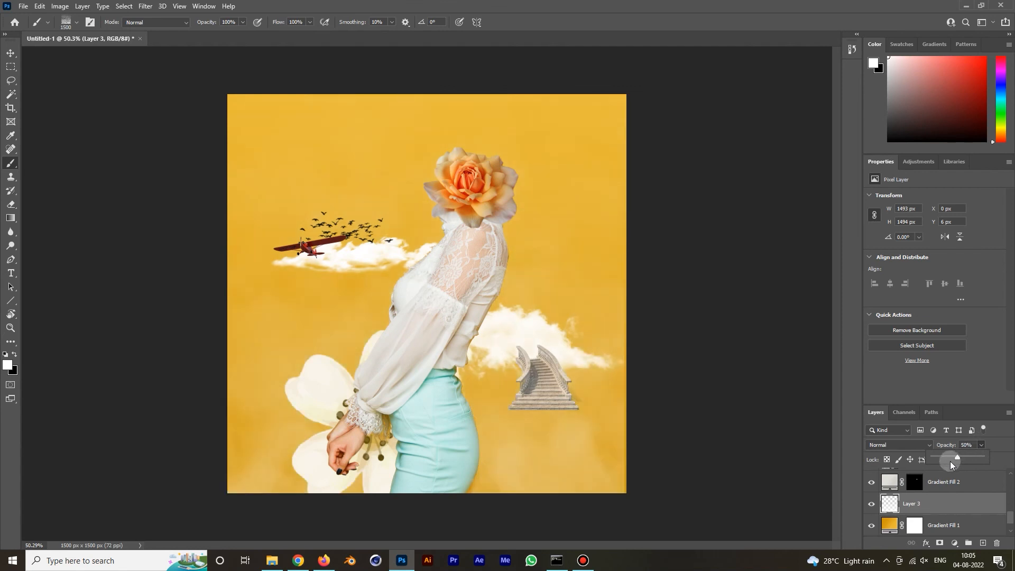
# Step: Scale the fog layer up slightly to about 1507 × 1508 px so it covers the canvas edges
pyautogui.hotkey('ctrl', 't')
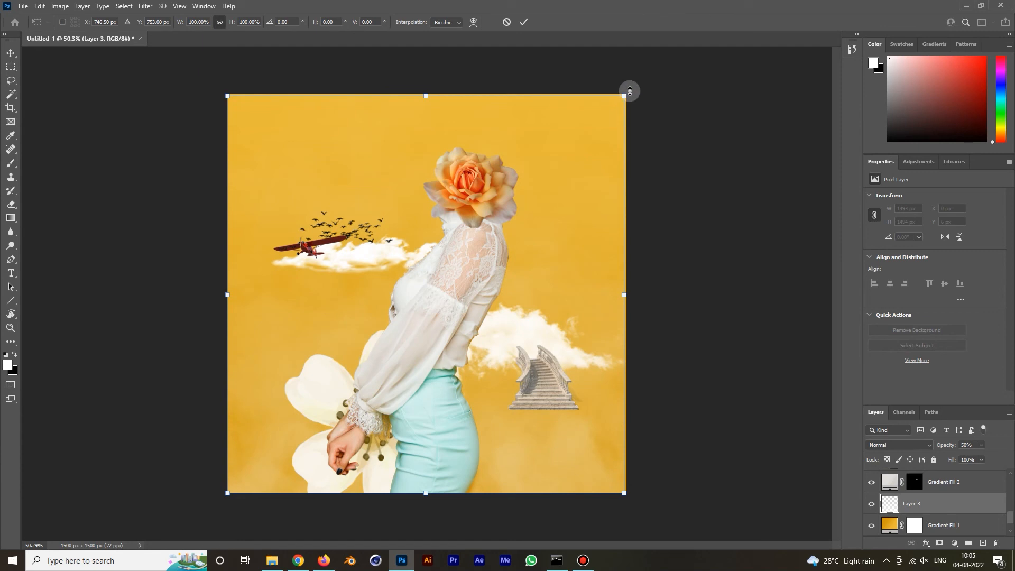
pyautogui.moveTo(627, 94); pyautogui.dragTo(631, 91)
pyautogui.press('Return')
pyautogui.press('b')
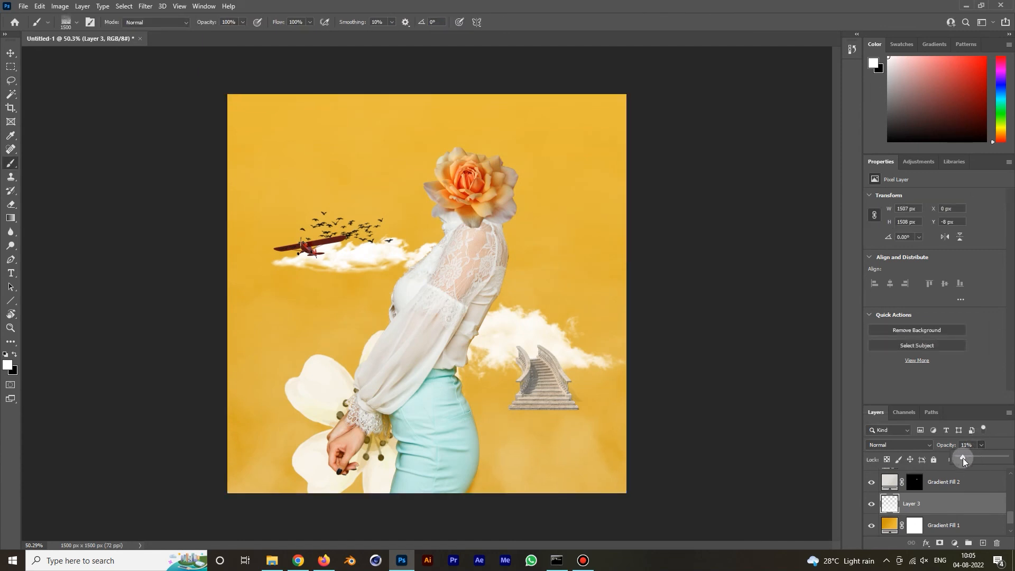
# Step: Set the fog layer's opacity to 21% and deselect all layers
pyautogui.moveTo(963, 458); pyautogui.dragTo(968, 457)
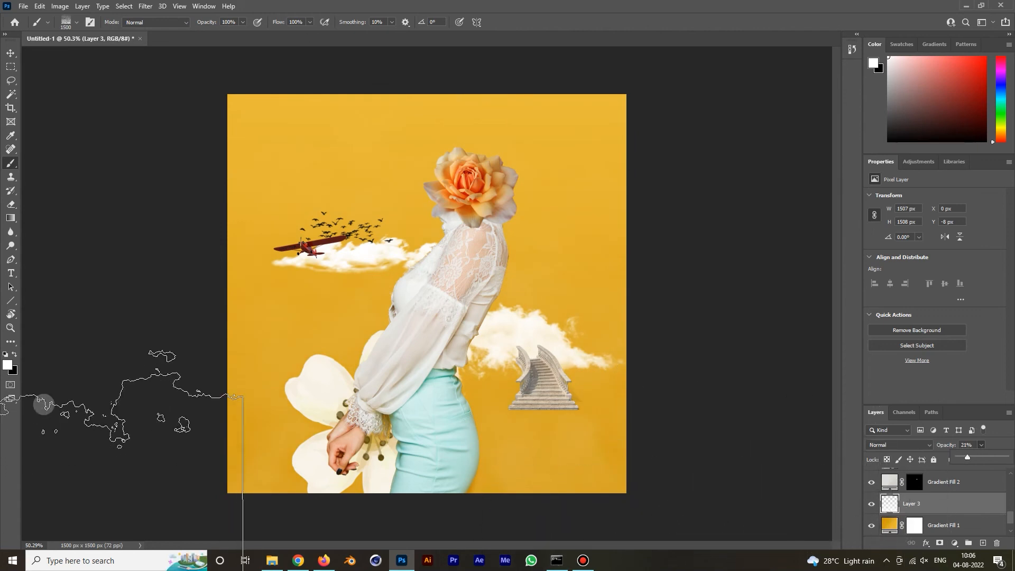
pyautogui.press('v')
pyautogui.click(692, 249)
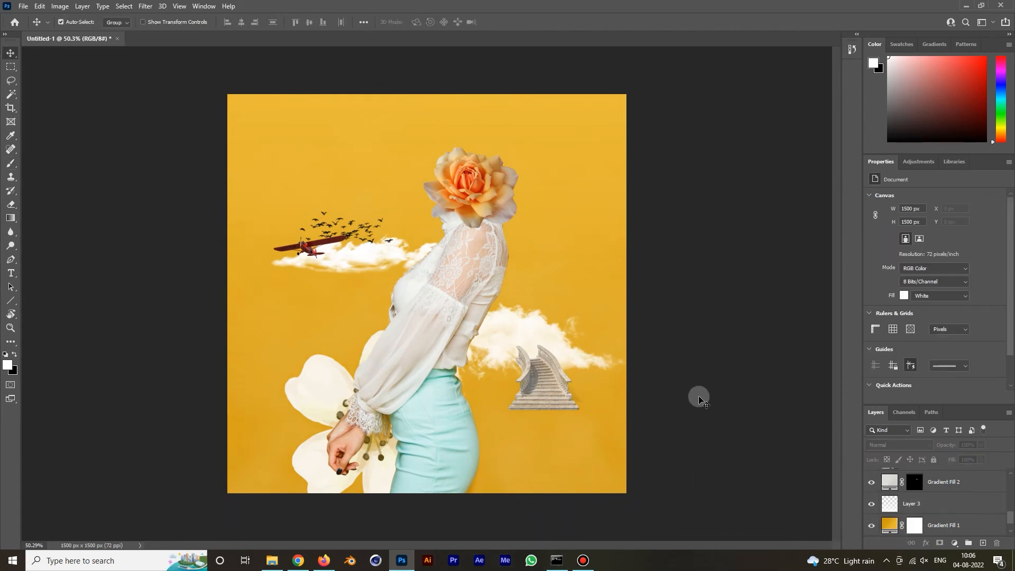